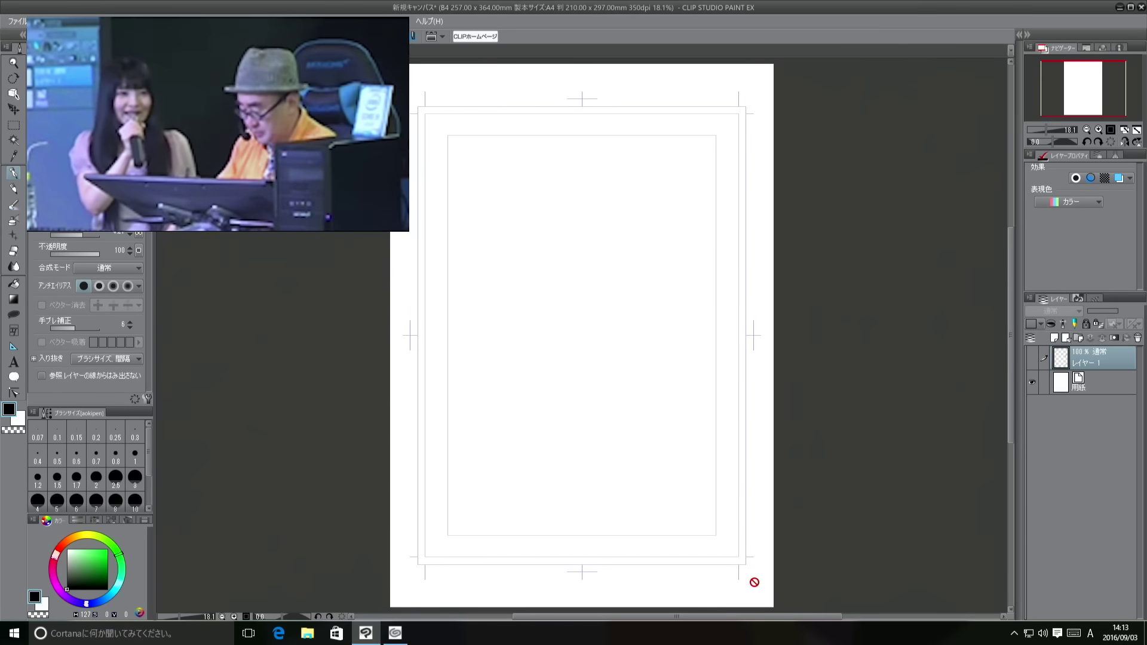
Add a new vector layer above レイヤー 1 for the drawing
{"action": "left_click", "coordinate": [234, 615]}
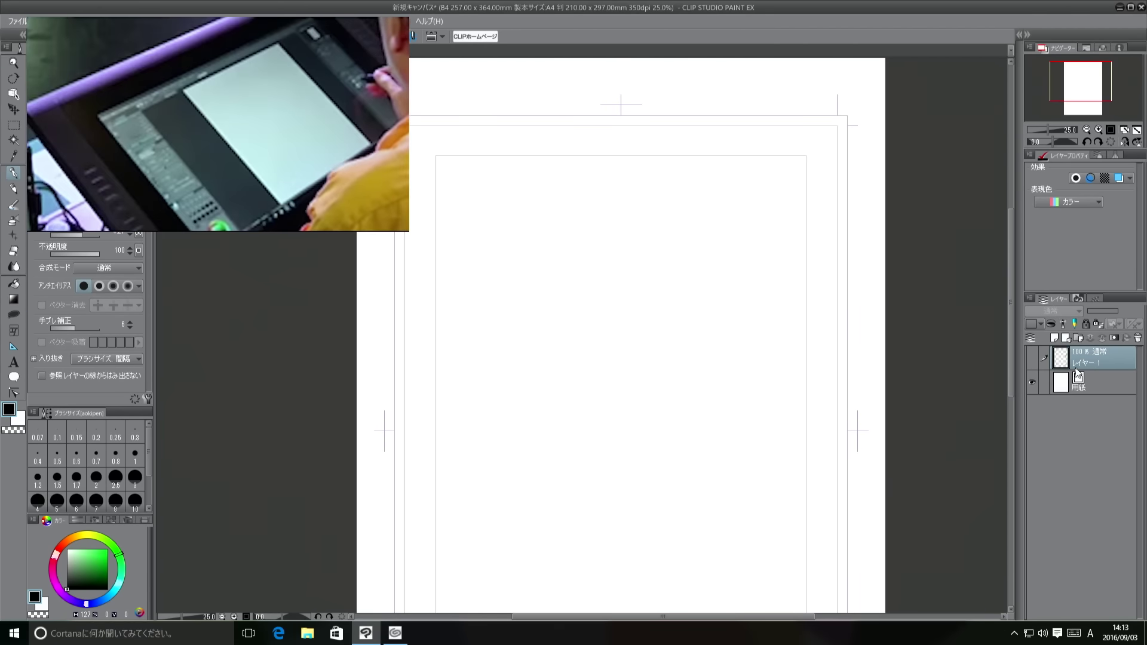
{"action": "left_click", "coordinate": [1066, 338]}
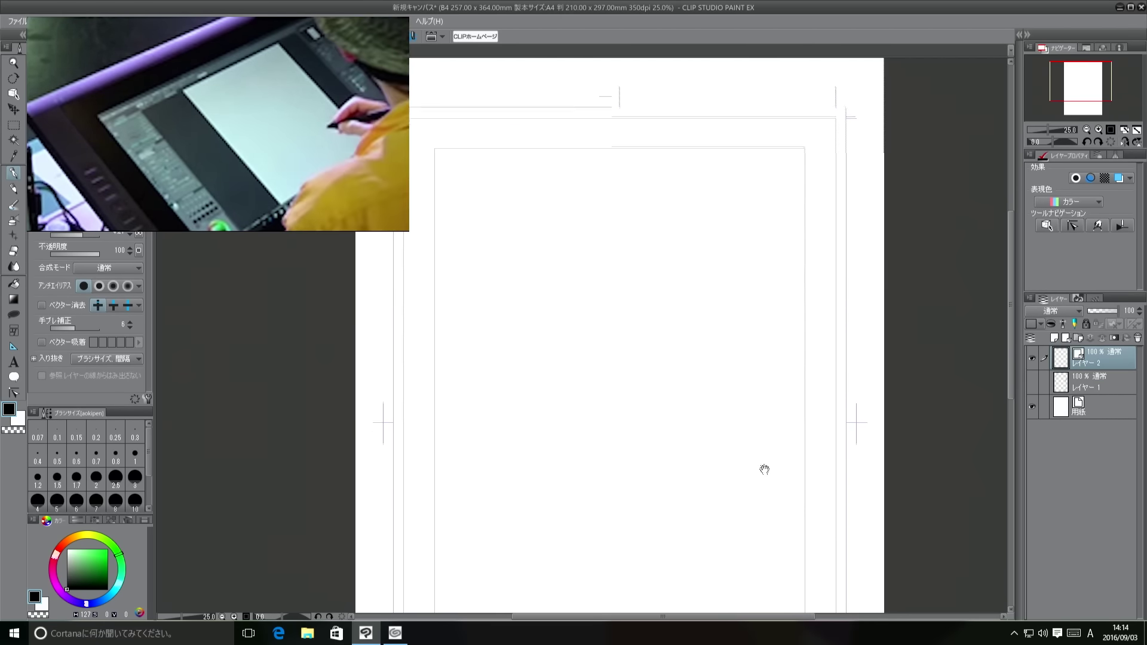
{"action": "left_click_drag", "start_coordinate": [763, 466], "coordinate": [736, 443]}
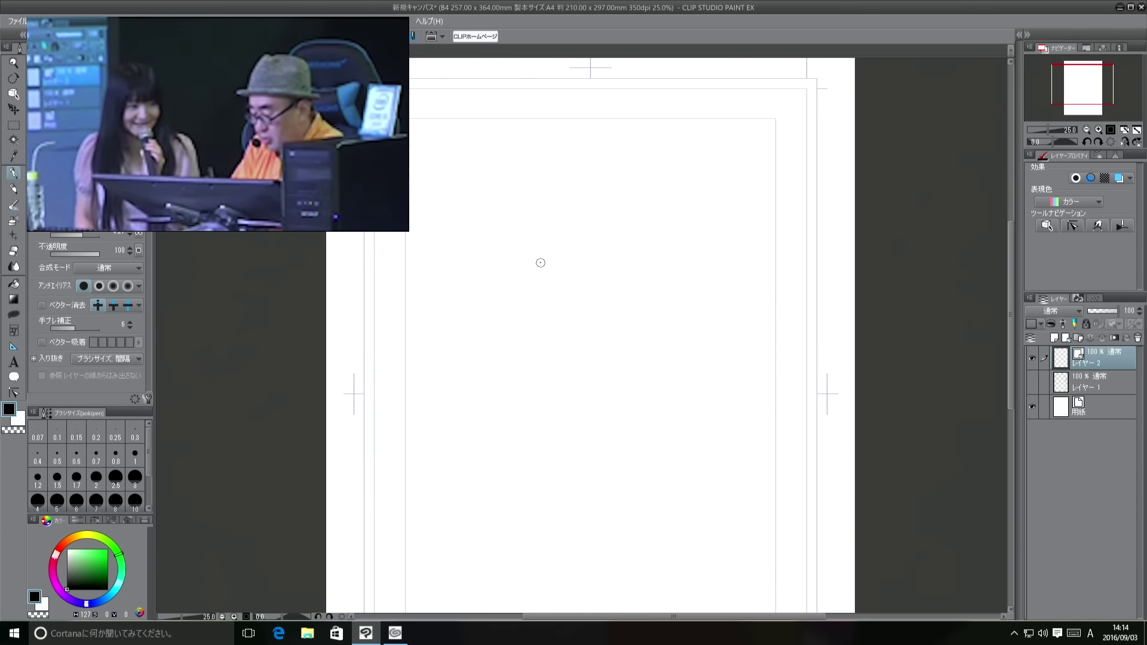
{"action": "mouse_move", "coordinate": [540, 261]}
{"action": "left_mouse_down"}
{"action": "mouse_move", "coordinate": [542, 298]}
{"action": "mouse_move", "coordinate": [589, 312]}
{"action": "mouse_move", "coordinate": [616, 301]}
{"action": "mouse_move", "coordinate": [620, 259]}
{"action": "left_mouse_up"}
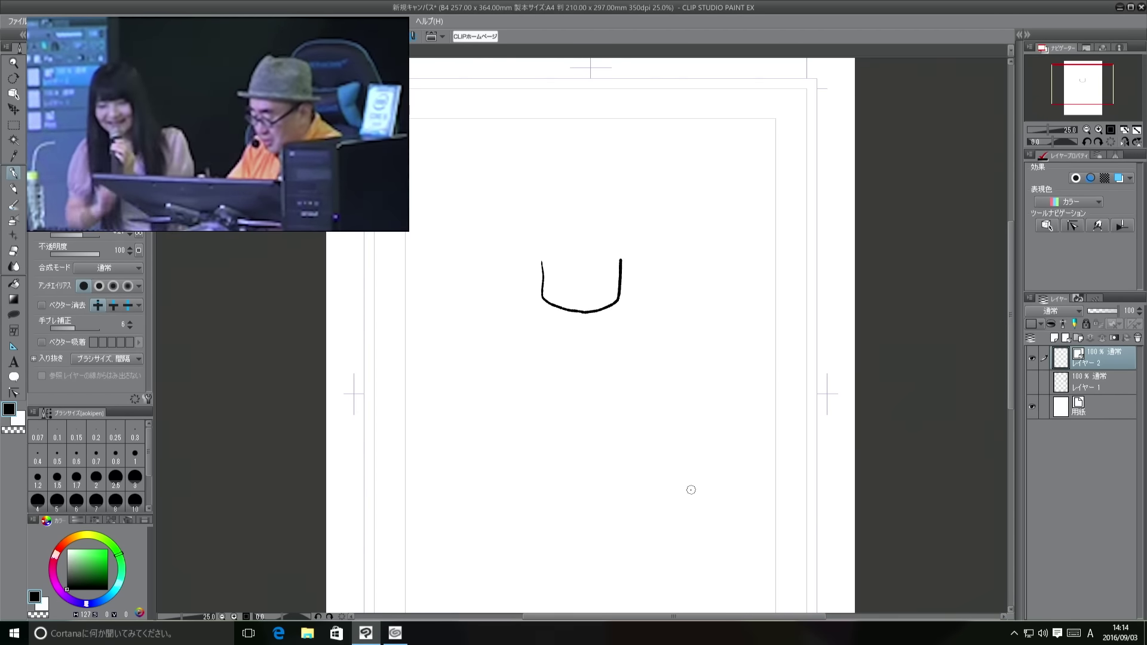
{"action": "key", "text": "ctrl+z"}
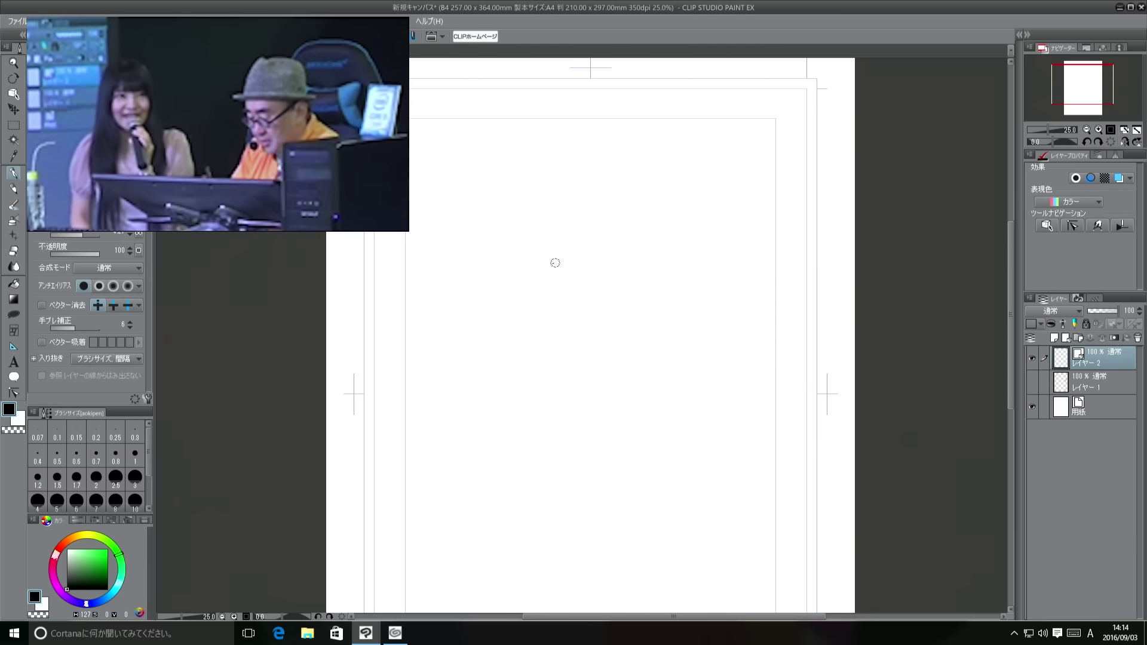
{"action": "mouse_move", "coordinate": [547, 257]}
{"action": "left_mouse_down"}
{"action": "mouse_move", "coordinate": [548, 297]}
{"action": "mouse_move", "coordinate": [594, 304]}
{"action": "mouse_move", "coordinate": [619, 289]}
{"action": "left_mouse_up"}
{"action": "key", "text": "ctrl+z"}
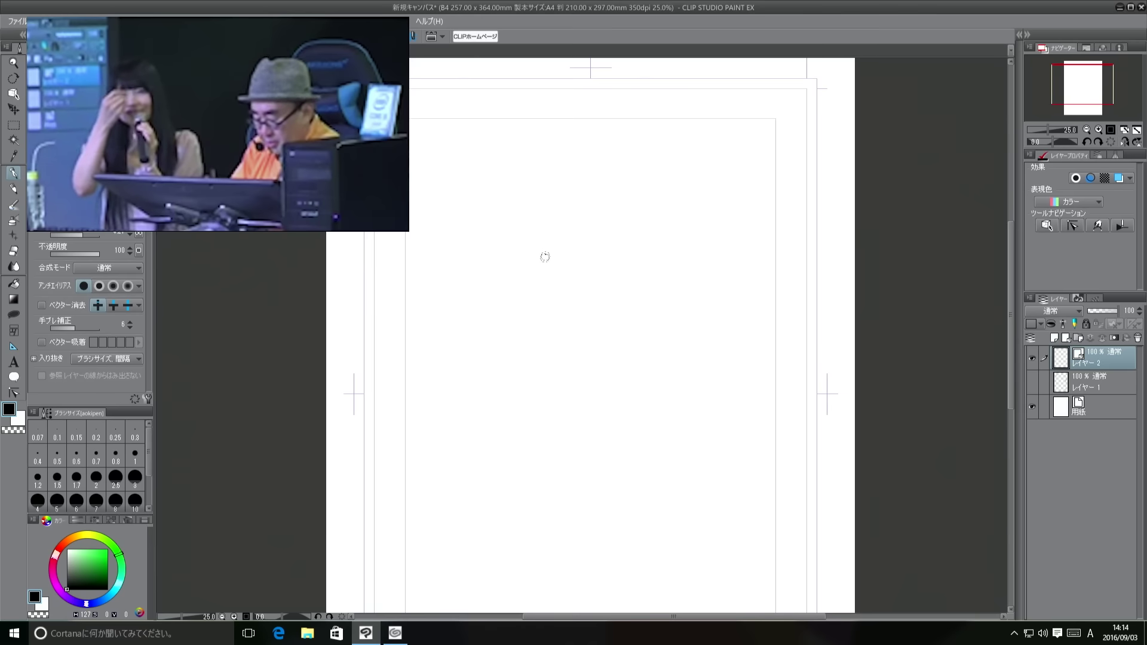
{"action": "left_click", "coordinate": [234, 616]}
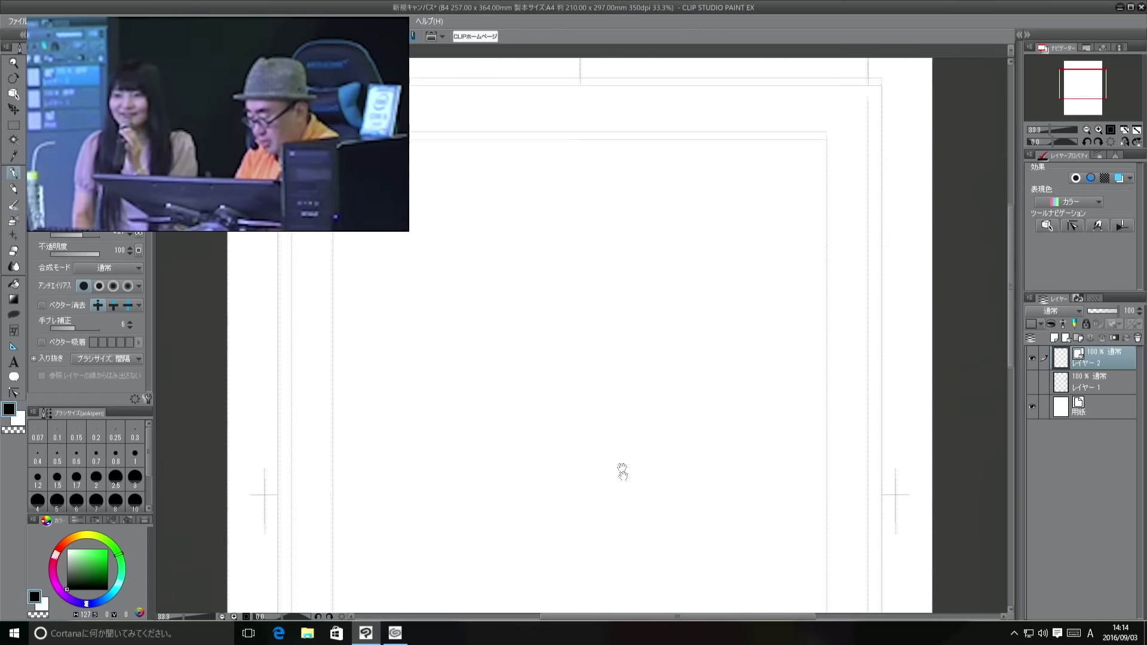
{"action": "left_click_drag", "start_coordinate": [623, 472], "coordinate": [633, 456]}
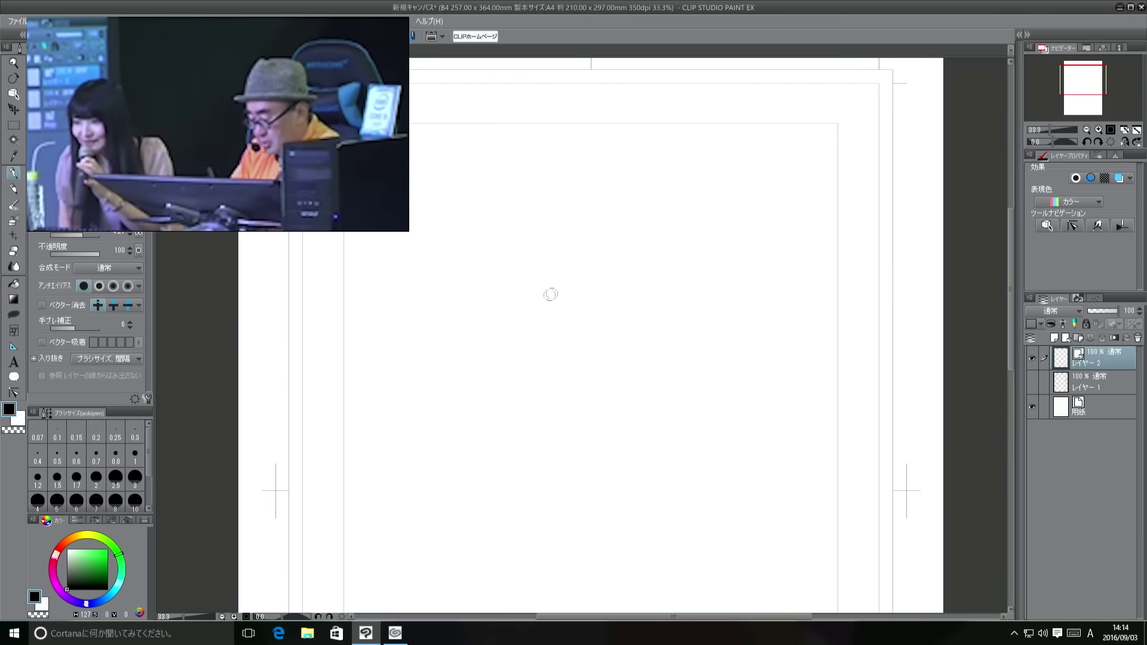
{"action": "mouse_move", "coordinate": [528, 306]}
{"action": "left_mouse_down"}
{"action": "mouse_move", "coordinate": [530, 362]}
{"action": "mouse_move", "coordinate": [579, 385]}
{"action": "mouse_move", "coordinate": [618, 384]}
{"action": "mouse_move", "coordinate": [646, 364]}
{"action": "mouse_move", "coordinate": [655, 296]}
{"action": "left_mouse_up"}
{"action": "key", "text": "ctrl+z"}
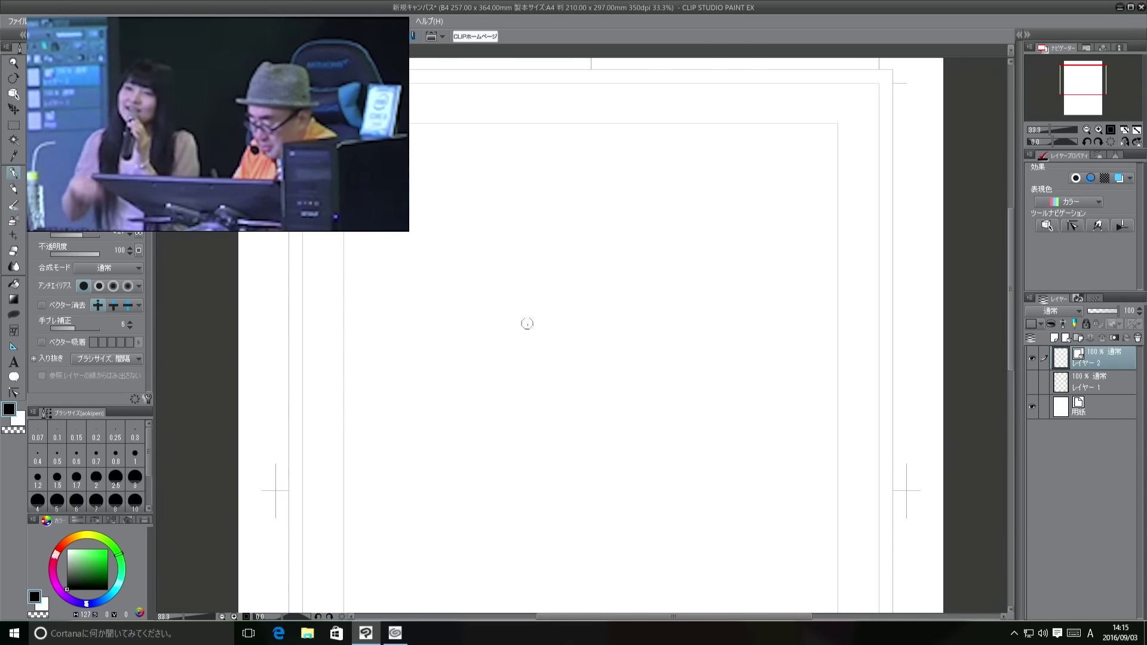
{"action": "mouse_move", "coordinate": [522, 323]}
{"action": "left_mouse_down"}
{"action": "mouse_move", "coordinate": [538, 365]}
{"action": "mouse_move", "coordinate": [585, 376]}
{"action": "mouse_move", "coordinate": [615, 359]}
{"action": "mouse_move", "coordinate": [627, 302]}
{"action": "left_mouse_up"}
{"action": "key", "text": "ctrl+z"}
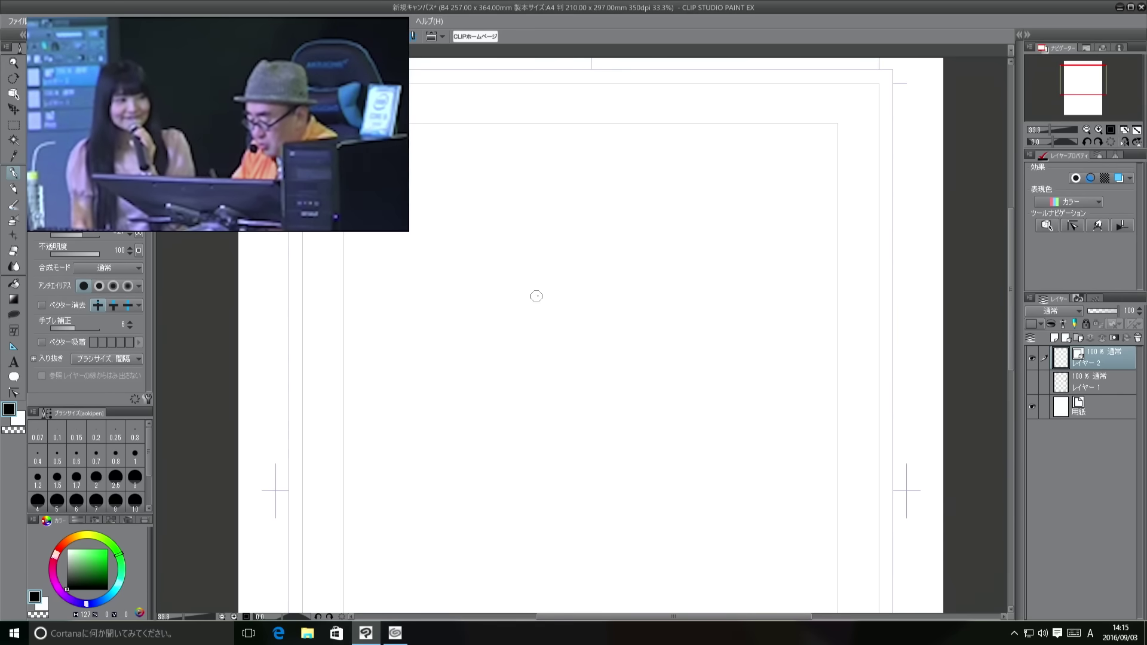
Draw a rounded U-shaped face outline and close it with a jagged fringe that has one long central point
{"action": "mouse_move", "coordinate": [527, 312]}
{"action": "left_mouse_down"}
{"action": "mouse_move", "coordinate": [549, 371]}
{"action": "mouse_move", "coordinate": [586, 385]}
{"action": "mouse_move", "coordinate": [639, 371]}
{"action": "mouse_move", "coordinate": [662, 307]}
{"action": "left_mouse_up"}
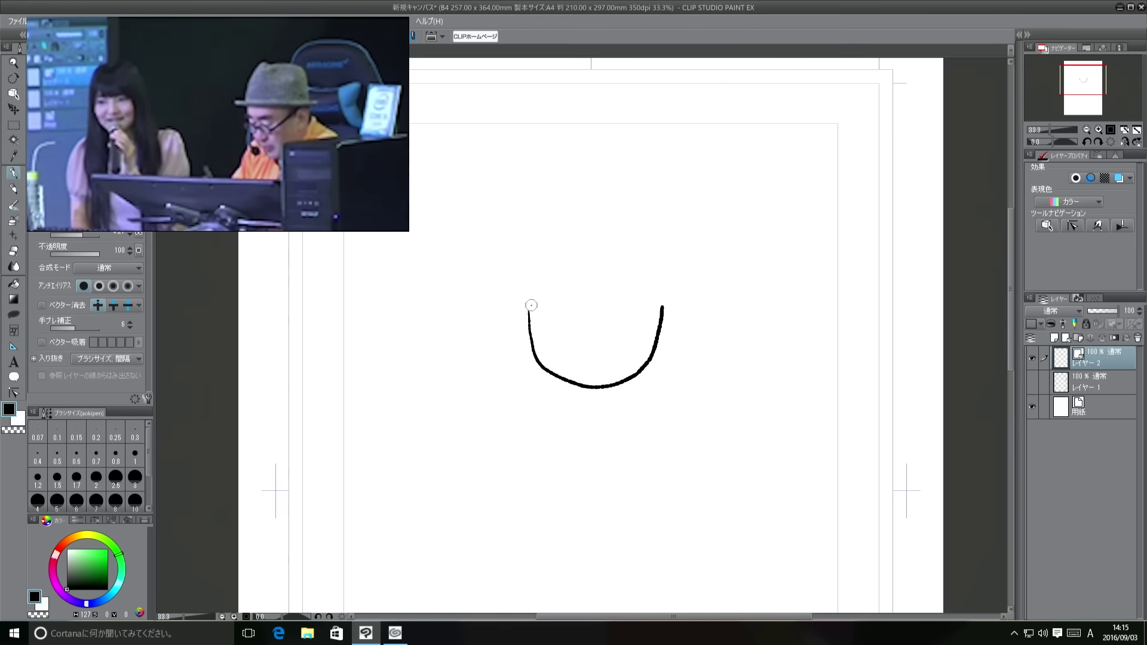
{"action": "mouse_move", "coordinate": [530, 308]}
{"action": "left_mouse_down"}
{"action": "mouse_move", "coordinate": [537, 276]}
{"action": "mouse_move", "coordinate": [544, 311]}
{"action": "mouse_move", "coordinate": [551, 269]}
{"action": "mouse_move", "coordinate": [557, 306]}
{"action": "mouse_move", "coordinate": [574, 266]}
{"action": "mouse_move", "coordinate": [606, 335]}
{"action": "mouse_move", "coordinate": [618, 267]}
{"action": "mouse_move", "coordinate": [628, 301]}
{"action": "mouse_move", "coordinate": [642, 273]}
{"action": "mouse_move", "coordinate": [657, 298]}
{"action": "left_mouse_up"}
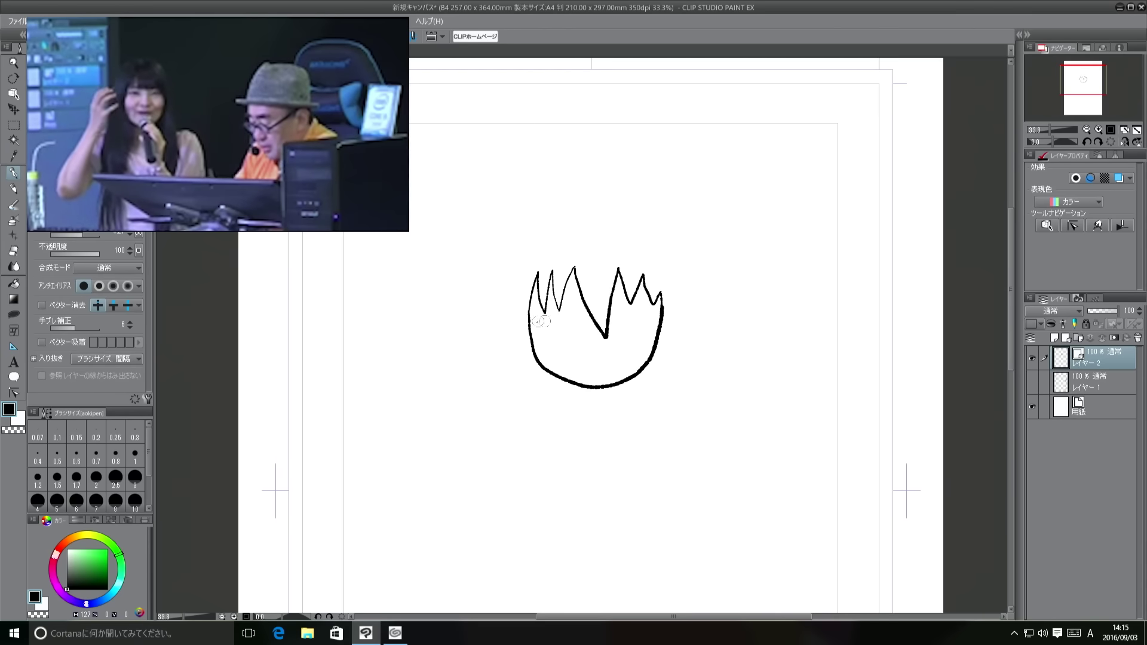
Sketch a small curly-haired profile beside the face, with an arrow at the sideburn labelled モミアゲ
{"action": "mouse_move", "coordinate": [777, 304]}
{"action": "left_mouse_down"}
{"action": "mouse_move", "coordinate": [746, 265]}
{"action": "mouse_move", "coordinate": [815, 275]}
{"action": "mouse_move", "coordinate": [789, 307]}
{"action": "mouse_move", "coordinate": [803, 318]}
{"action": "mouse_move", "coordinate": [781, 344]}
{"action": "mouse_move", "coordinate": [802, 356]}
{"action": "mouse_move", "coordinate": [814, 327]}
{"action": "mouse_move", "coordinate": [819, 344]}
{"action": "mouse_move", "coordinate": [762, 332]}
{"action": "mouse_move", "coordinate": [785, 366]}
{"action": "left_mouse_up"}
{"action": "mouse_move", "coordinate": [828, 292]}
{"action": "left_mouse_down"}
{"action": "mouse_move", "coordinate": [838, 330]}
{"action": "mouse_move", "coordinate": [809, 357]}
{"action": "mouse_move", "coordinate": [799, 347]}
{"action": "mouse_move", "coordinate": [808, 391]}
{"action": "mouse_move", "coordinate": [839, 392]}
{"action": "left_mouse_up"}
{"action": "left_click_drag", "start_coordinate": [841, 387], "coordinate": [843, 392]}
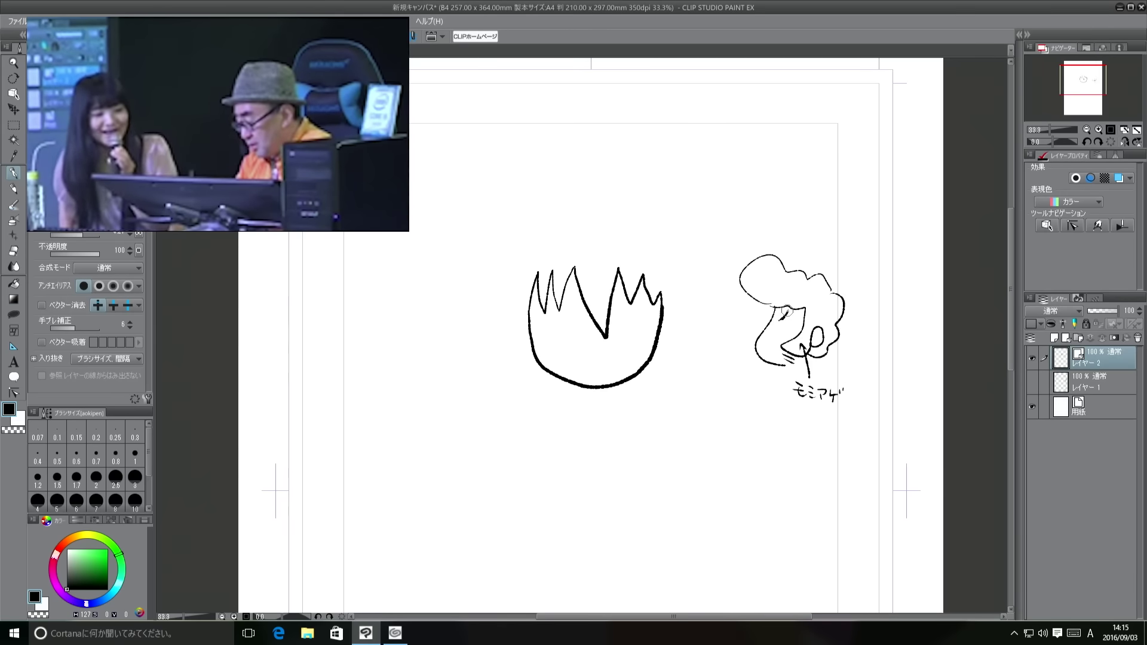
{"action": "mouse_move", "coordinate": [777, 326]}
{"action": "left_mouse_down"}
{"action": "mouse_move", "coordinate": [789, 331]}
{"action": "mouse_move", "coordinate": [770, 358]}
{"action": "left_mouse_up"}
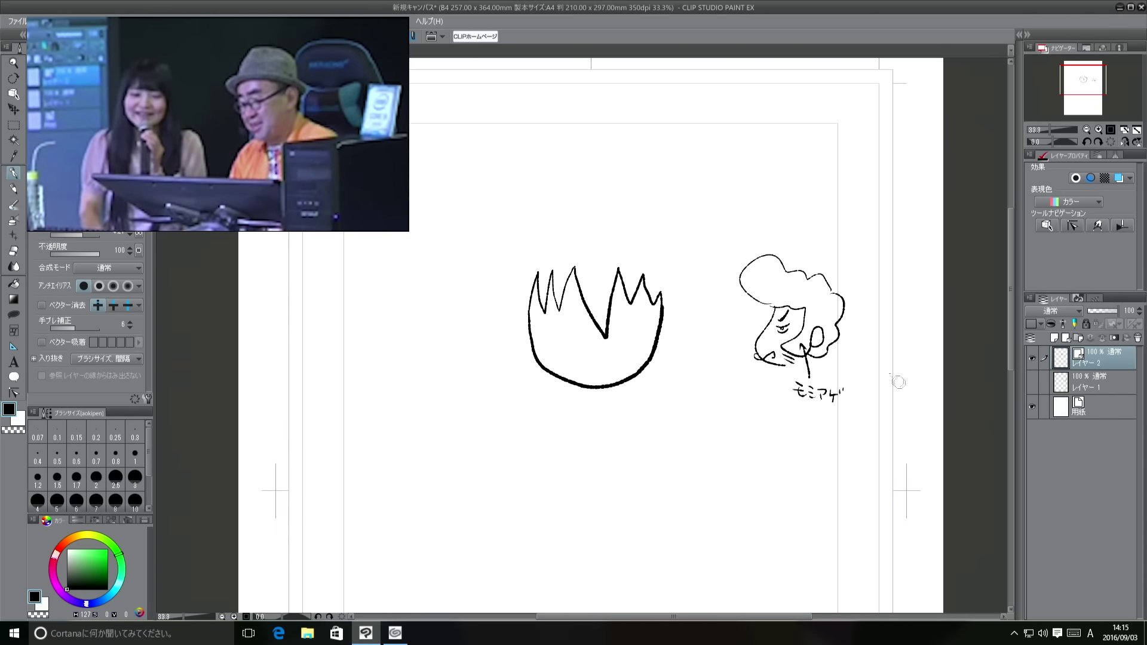
{"action": "left_click_drag", "start_coordinate": [808, 328], "coordinate": [815, 328]}
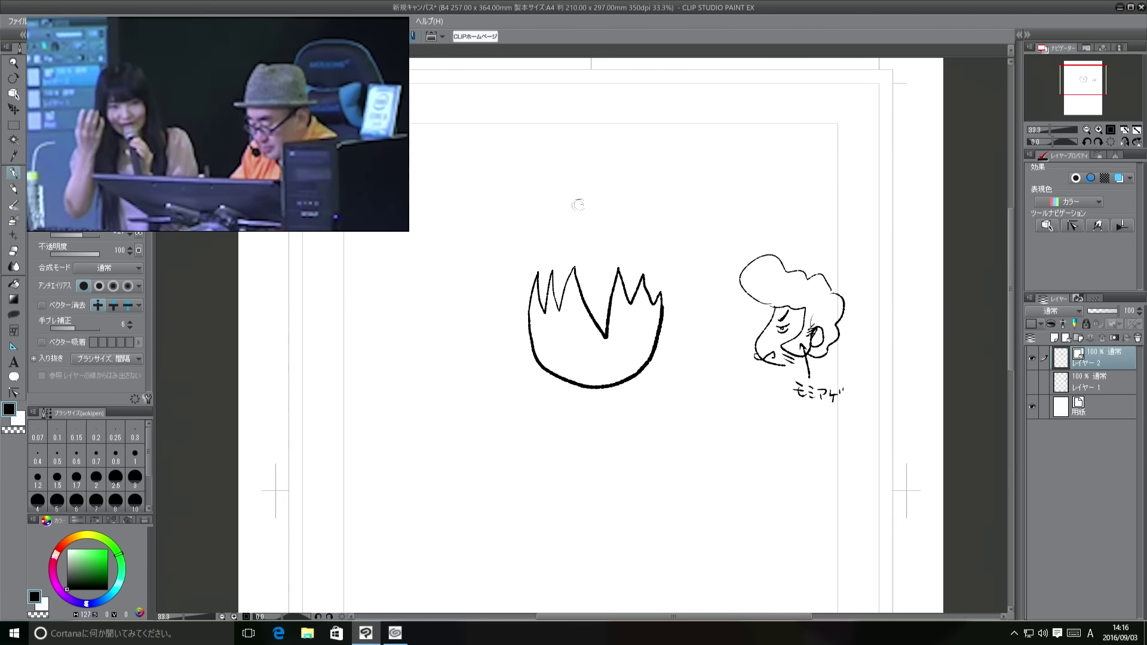
Draw the left half of the outer hair curve from crown to jaw and a small dotted hair ornament on each side of the jaw
{"action": "mouse_move", "coordinate": [587, 204]}
{"action": "left_mouse_down"}
{"action": "mouse_move", "coordinate": [531, 237]}
{"action": "mouse_move", "coordinate": [521, 327]}
{"action": "left_mouse_up"}
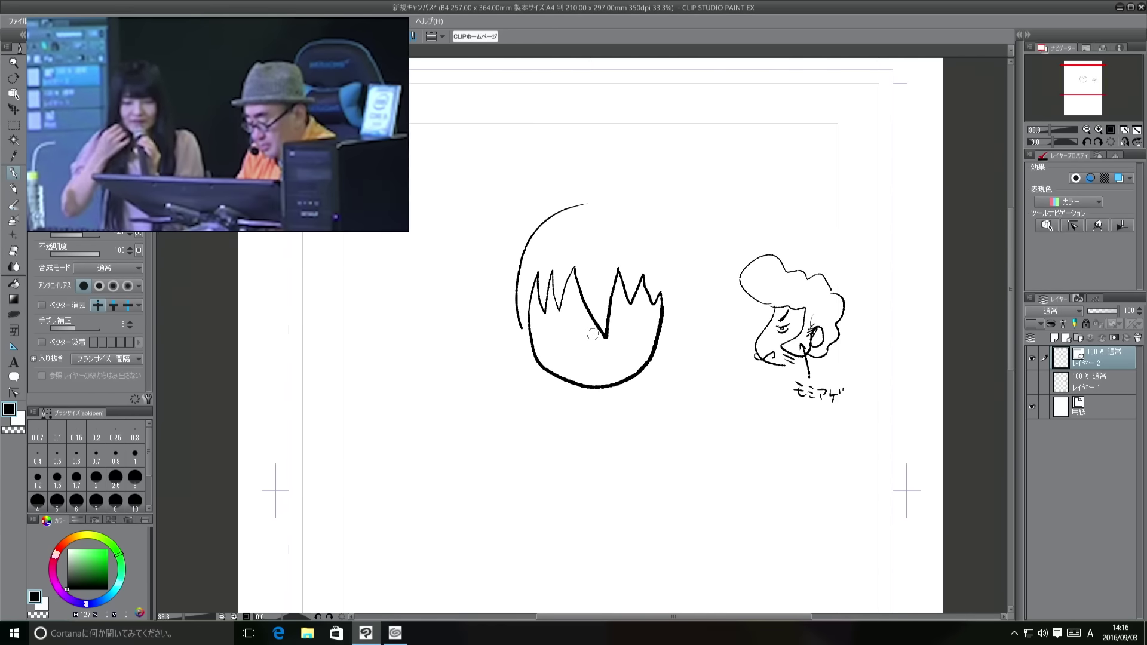
{"action": "key", "text": "ctrl+z"}
{"action": "mouse_move", "coordinate": [603, 204]}
{"action": "left_mouse_down"}
{"action": "mouse_move", "coordinate": [528, 245]}
{"action": "mouse_move", "coordinate": [512, 294]}
{"action": "mouse_move", "coordinate": [517, 348]}
{"action": "mouse_move", "coordinate": [540, 362]}
{"action": "mouse_move", "coordinate": [522, 364]}
{"action": "mouse_move", "coordinate": [515, 384]}
{"action": "mouse_move", "coordinate": [548, 386]}
{"action": "mouse_move", "coordinate": [526, 372]}
{"action": "left_mouse_up"}
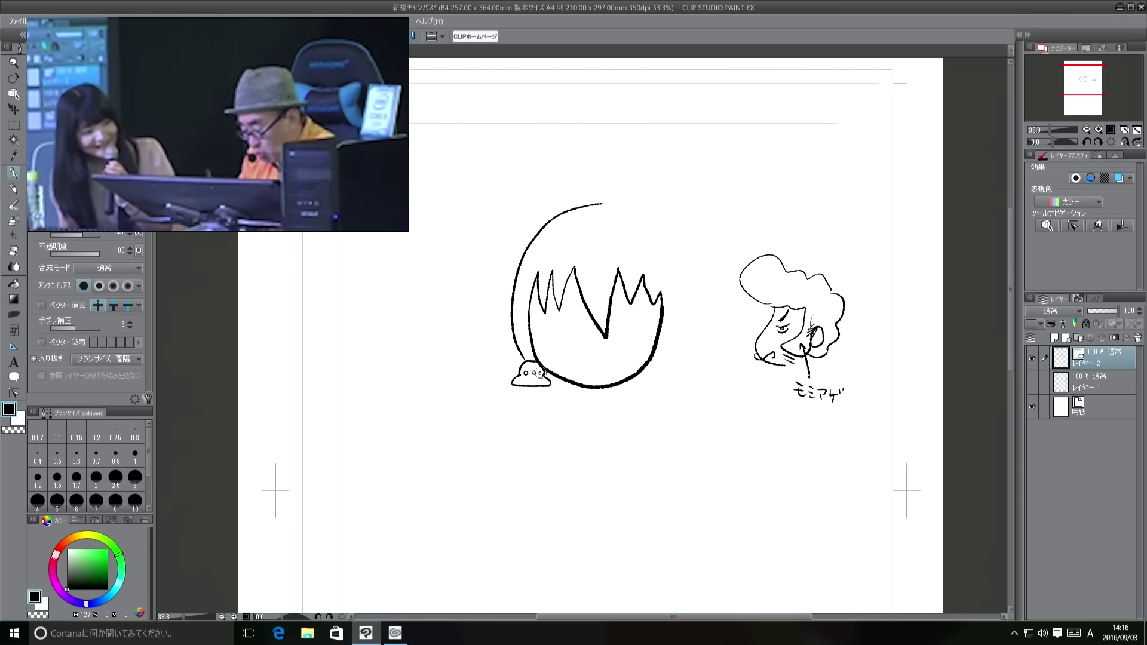
{"action": "mouse_move", "coordinate": [654, 358]}
{"action": "left_mouse_down"}
{"action": "mouse_move", "coordinate": [683, 357]}
{"action": "mouse_move", "coordinate": [688, 373]}
{"action": "mouse_move", "coordinate": [648, 378]}
{"action": "mouse_move", "coordinate": [668, 363]}
{"action": "left_mouse_up"}
{"action": "mouse_move", "coordinate": [602, 204]}
{"action": "left_mouse_down"}
{"action": "mouse_move", "coordinate": [645, 212]}
{"action": "mouse_move", "coordinate": [676, 242]}
{"action": "mouse_move", "coordinate": [693, 311]}
{"action": "mouse_move", "coordinate": [673, 359]}
{"action": "left_mouse_up"}
{"action": "key", "text": "ctrl+z"}
{"action": "key", "text": "ctrl+z"}
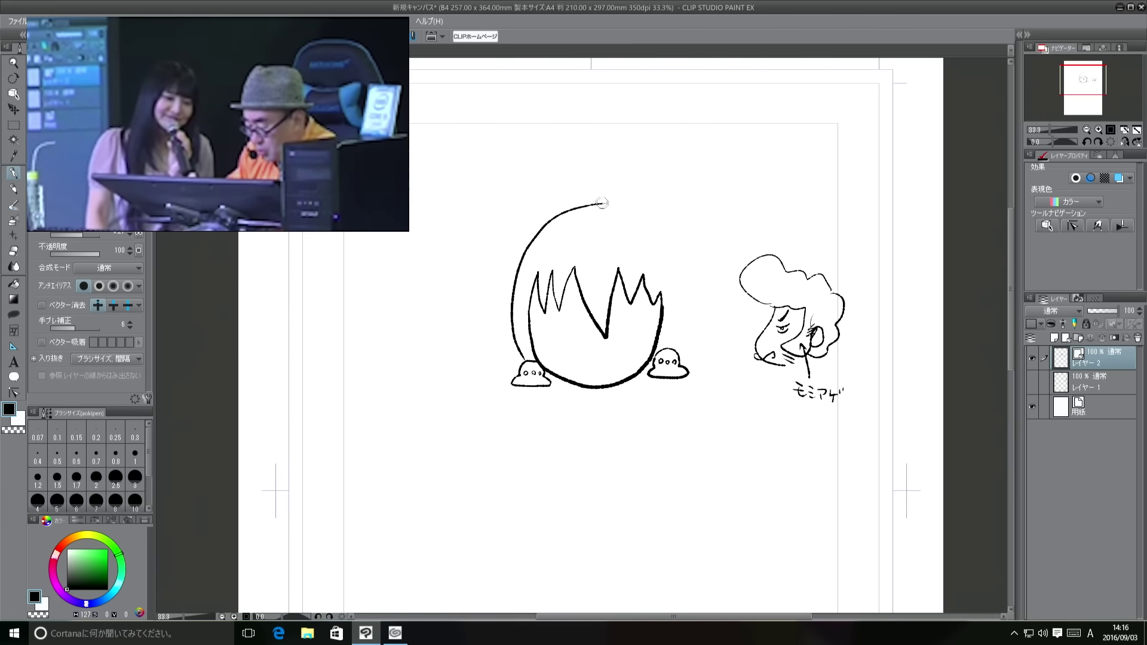
Draw the right half of the outer hair curve down to its ornament and add a round bead beneath both ornaments
{"action": "mouse_move", "coordinate": [601, 203]}
{"action": "left_mouse_down"}
{"action": "mouse_move", "coordinate": [650, 216]}
{"action": "mouse_move", "coordinate": [679, 261]}
{"action": "left_mouse_up"}
{"action": "mouse_move", "coordinate": [685, 315]}
{"action": "left_mouse_down"}
{"action": "mouse_move", "coordinate": [653, 384]}
{"action": "mouse_move", "coordinate": [669, 377]}
{"action": "left_mouse_up"}
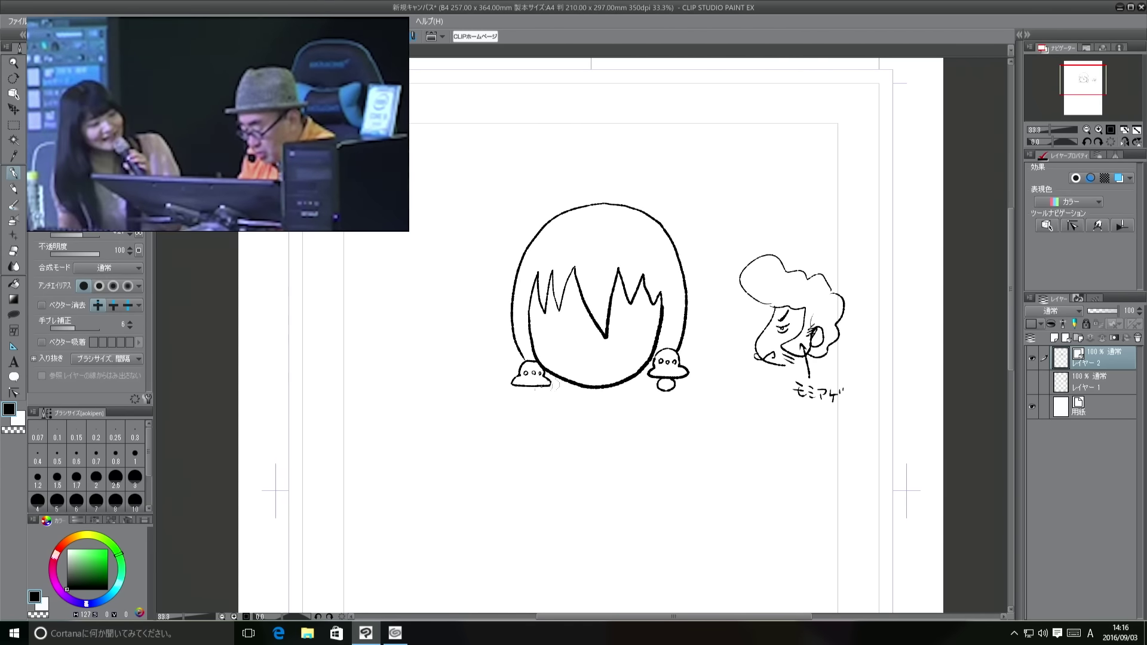
{"action": "mouse_move", "coordinate": [530, 388]}
{"action": "left_mouse_down"}
{"action": "mouse_move", "coordinate": [543, 401]}
{"action": "mouse_move", "coordinate": [541, 390]}
{"action": "left_mouse_up"}
Draw a long tapering pigtail hanging from the bead under each hair ornament
{"action": "mouse_move", "coordinate": [719, 466]}
{"action": "left_mouse_down"}
{"action": "mouse_move", "coordinate": [729, 376]}
{"action": "mouse_move", "coordinate": [691, 390]}
{"action": "left_mouse_up"}
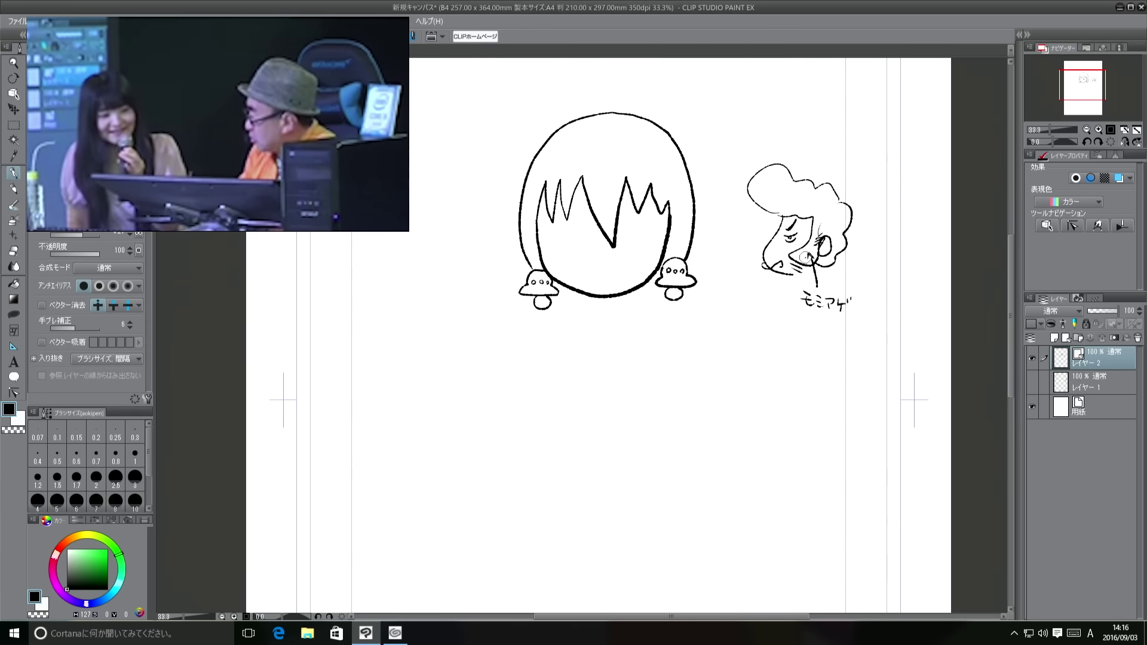
{"action": "left_click_drag", "start_coordinate": [738, 377], "coordinate": [755, 360]}
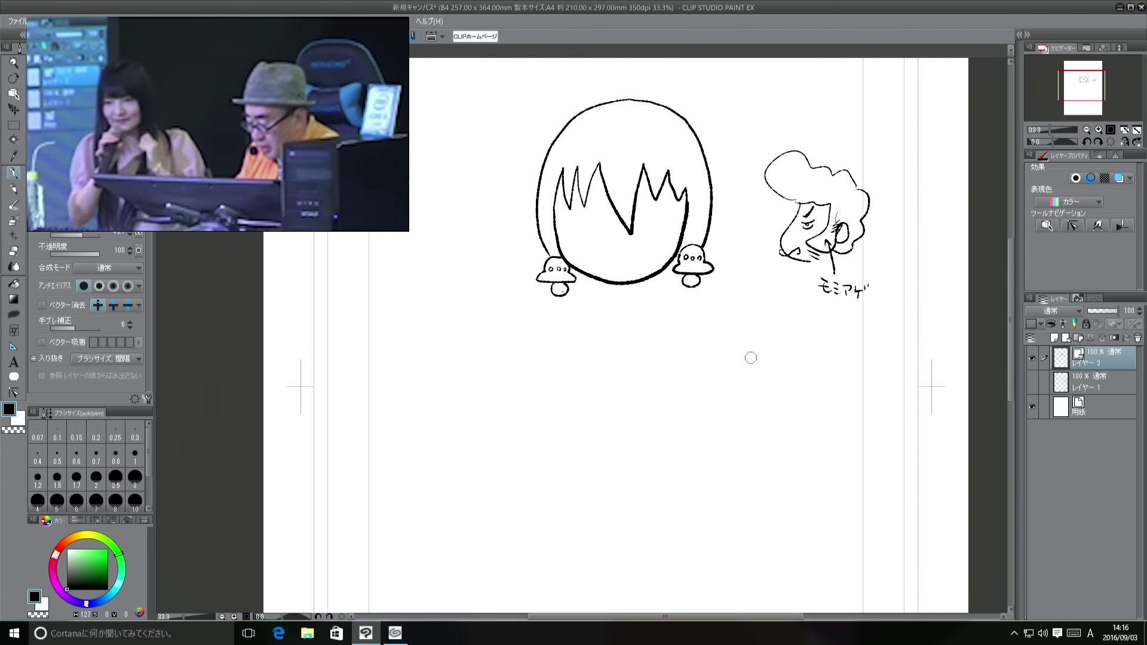
{"action": "mouse_move", "coordinate": [554, 299]}
{"action": "left_mouse_down"}
{"action": "mouse_move", "coordinate": [542, 358]}
{"action": "mouse_move", "coordinate": [572, 476]}
{"action": "mouse_move", "coordinate": [579, 346]}
{"action": "mouse_move", "coordinate": [589, 395]}
{"action": "mouse_move", "coordinate": [572, 484]}
{"action": "left_mouse_up"}
{"action": "mouse_move", "coordinate": [681, 294]}
{"action": "left_mouse_down"}
{"action": "mouse_move", "coordinate": [671, 358]}
{"action": "mouse_move", "coordinate": [690, 468]}
{"action": "mouse_move", "coordinate": [700, 298]}
{"action": "mouse_move", "coordinate": [709, 329]}
{"action": "mouse_move", "coordinate": [715, 381]}
{"action": "mouse_move", "coordinate": [687, 474]}
{"action": "left_mouse_up"}
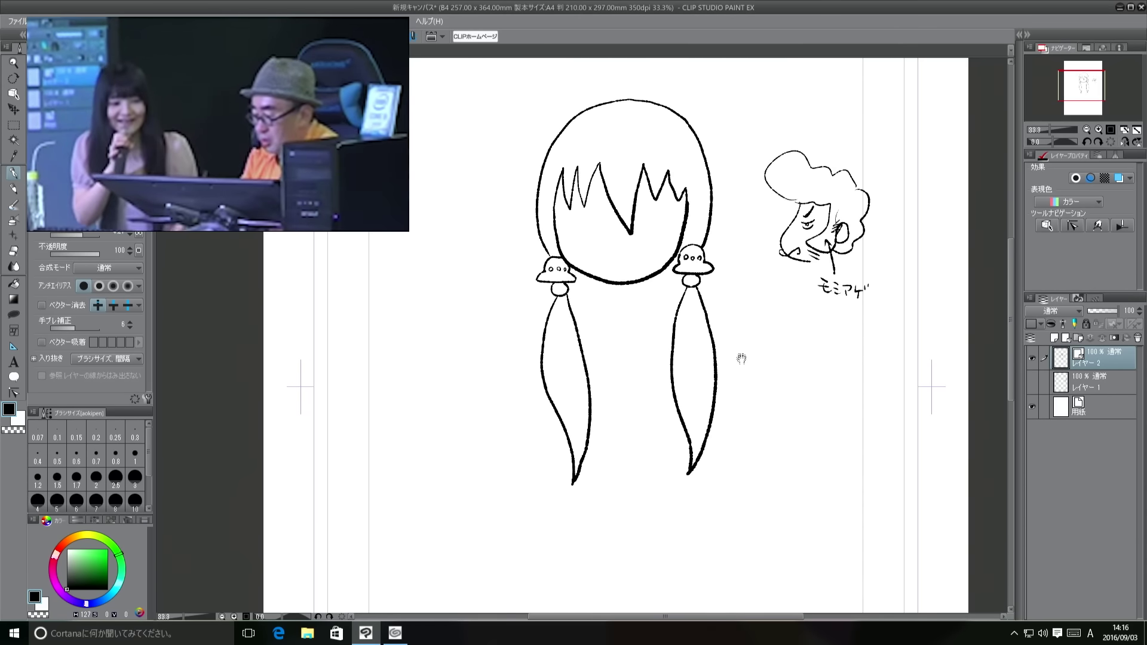
Draw a small curled strand of hair sticking out from the upper left of the head
{"action": "left_click_drag", "start_coordinate": [739, 356], "coordinate": [761, 460]}
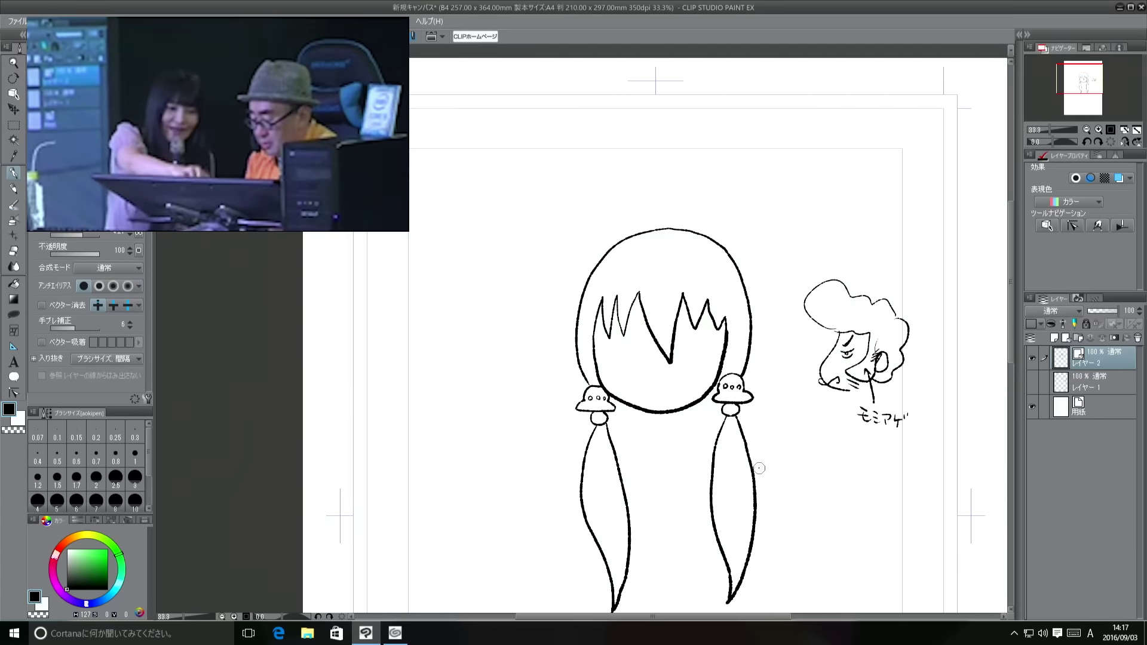
{"action": "mouse_move", "coordinate": [599, 267]}
{"action": "left_mouse_down"}
{"action": "mouse_move", "coordinate": [571, 266]}
{"action": "mouse_move", "coordinate": [577, 245]}
{"action": "left_mouse_up"}
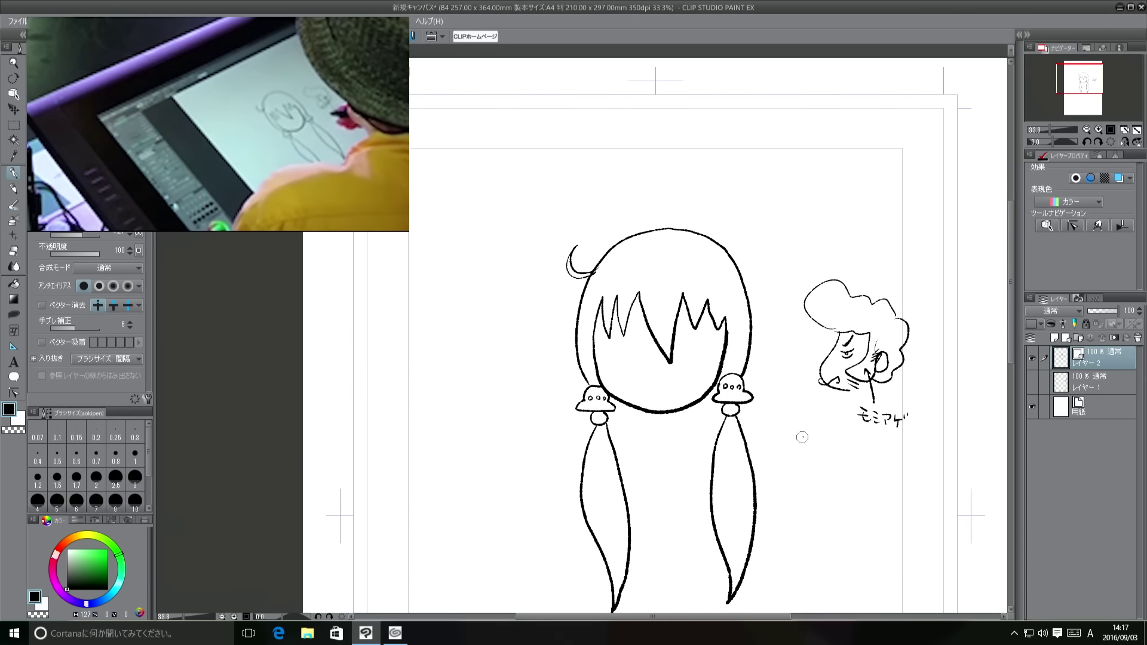
Erase the curly-haired profile sketch and its モミアゲ label with the vector eraser, mainly in whole-line mode
{"action": "scroll", "coordinate": [814, 412], "scroll_direction": "down", "scroll_amount": 3}
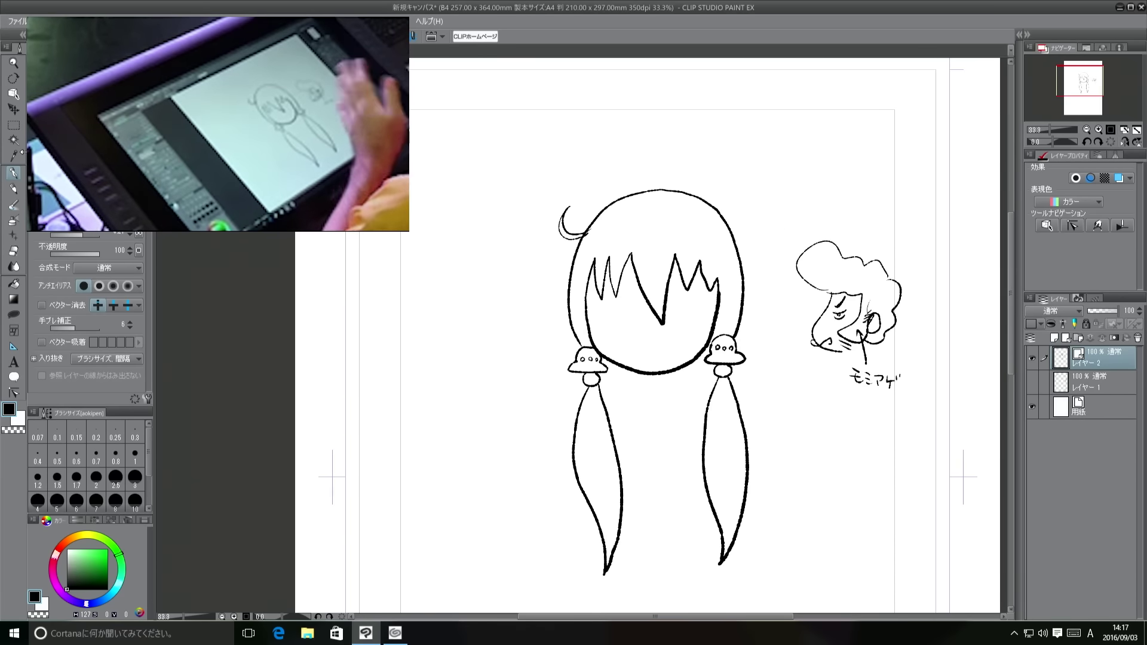
{"action": "left_click", "coordinate": [13, 250]}
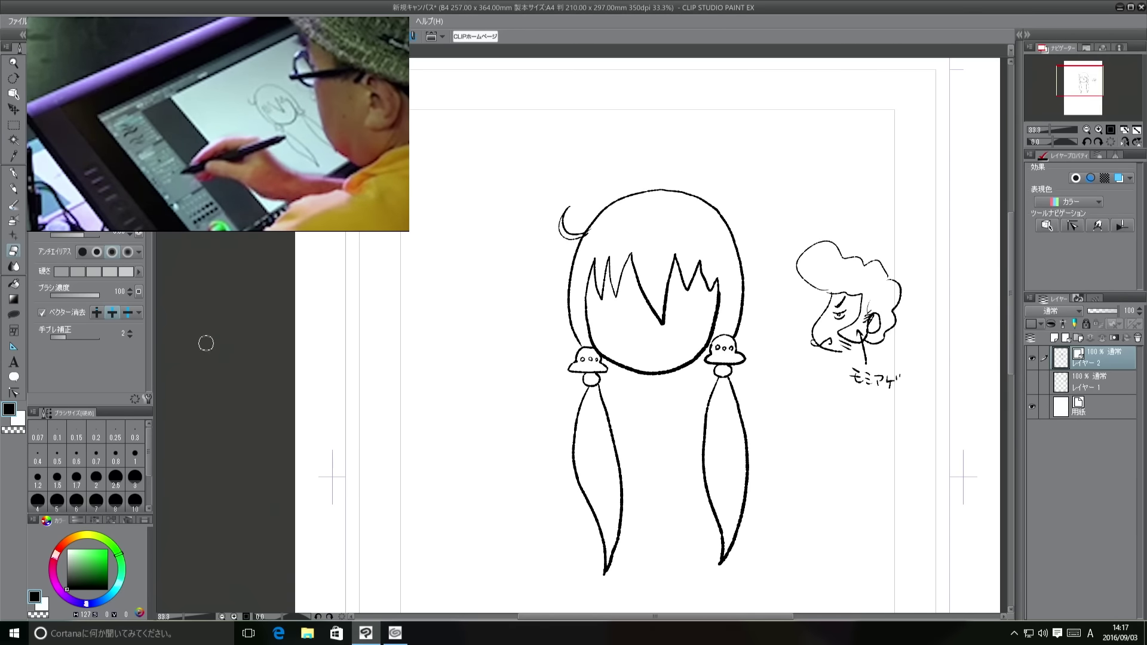
{"action": "left_click", "coordinate": [126, 313]}
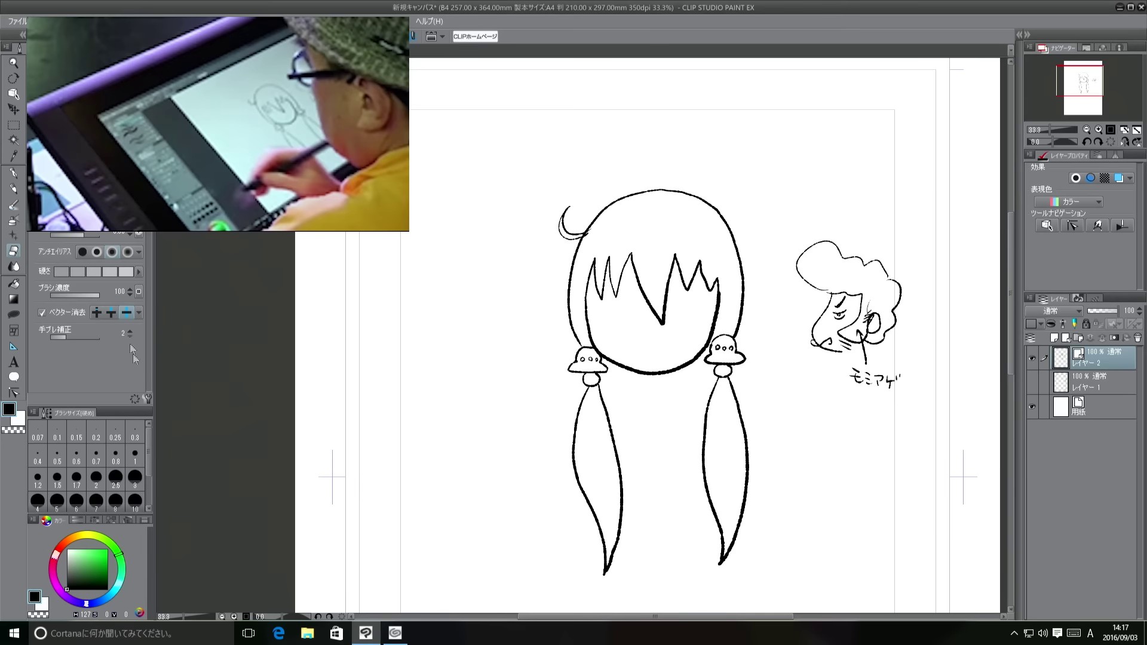
{"action": "left_click", "coordinate": [884, 264]}
{"action": "left_click", "coordinate": [890, 282]}
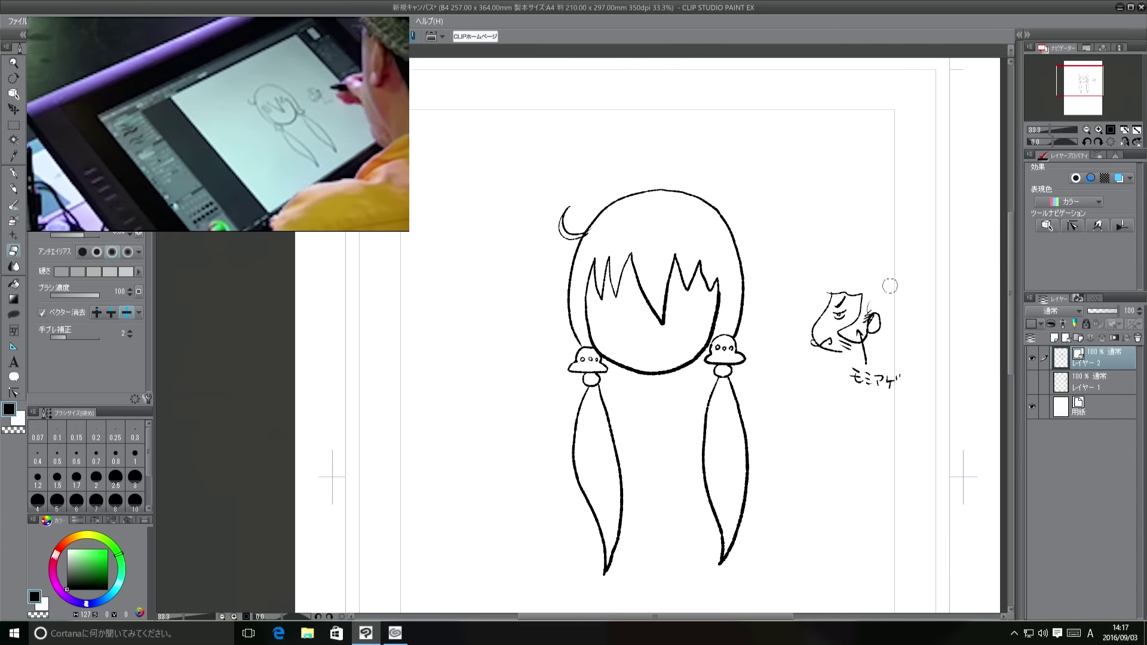
{"action": "mouse_move", "coordinate": [860, 294]}
{"action": "left_mouse_down"}
{"action": "mouse_move", "coordinate": [880, 326]}
{"action": "mouse_move", "coordinate": [871, 307]}
{"action": "mouse_move", "coordinate": [873, 321]}
{"action": "mouse_move", "coordinate": [844, 307]}
{"action": "left_mouse_up"}
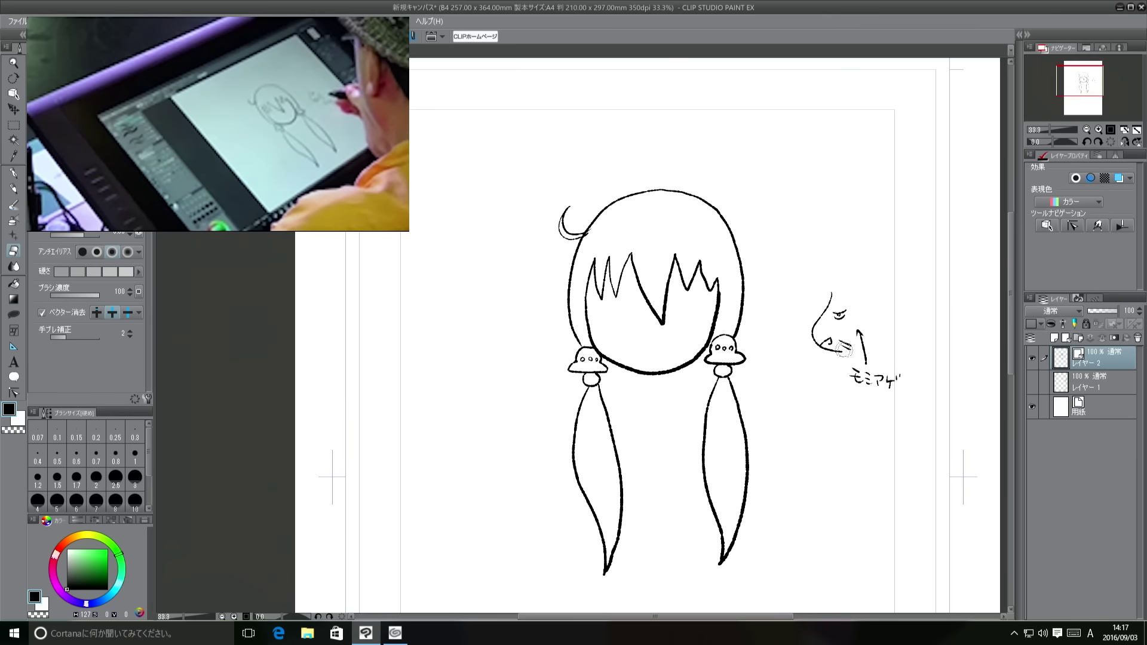
{"action": "mouse_move", "coordinate": [837, 343]}
{"action": "left_mouse_down"}
{"action": "mouse_move", "coordinate": [835, 355]}
{"action": "mouse_move", "coordinate": [860, 351]}
{"action": "mouse_move", "coordinate": [849, 341]}
{"action": "left_mouse_up"}
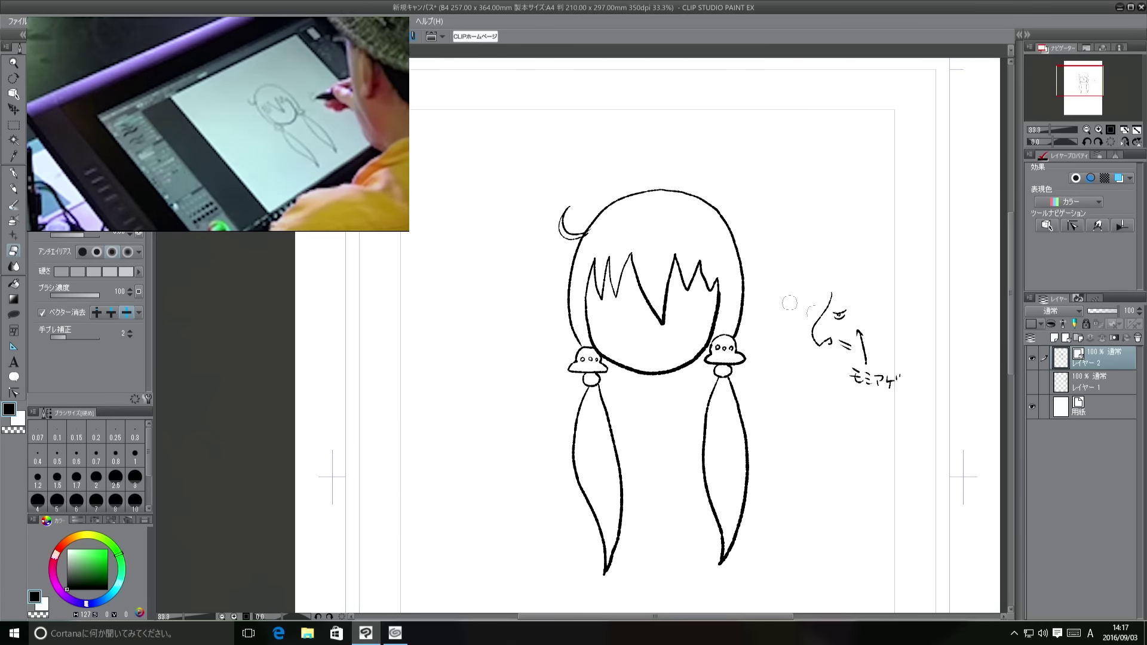
{"action": "mouse_move", "coordinate": [830, 295]}
{"action": "left_mouse_down"}
{"action": "mouse_move", "coordinate": [822, 351]}
{"action": "mouse_move", "coordinate": [839, 319]}
{"action": "mouse_move", "coordinate": [854, 341]}
{"action": "mouse_move", "coordinate": [865, 334]}
{"action": "mouse_move", "coordinate": [866, 376]}
{"action": "mouse_move", "coordinate": [894, 373]}
{"action": "left_mouse_up"}
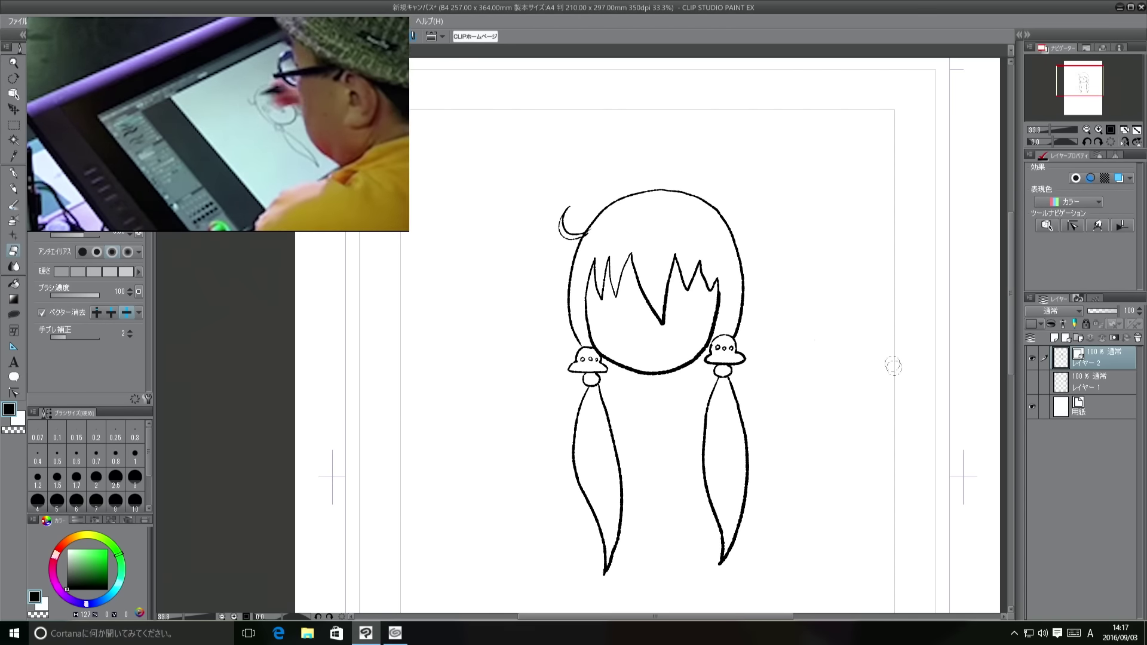
Set the vector eraser to erase up to intersections and remove the head outline segment crossing the base of the curled strand
{"action": "key", "text": "p"}
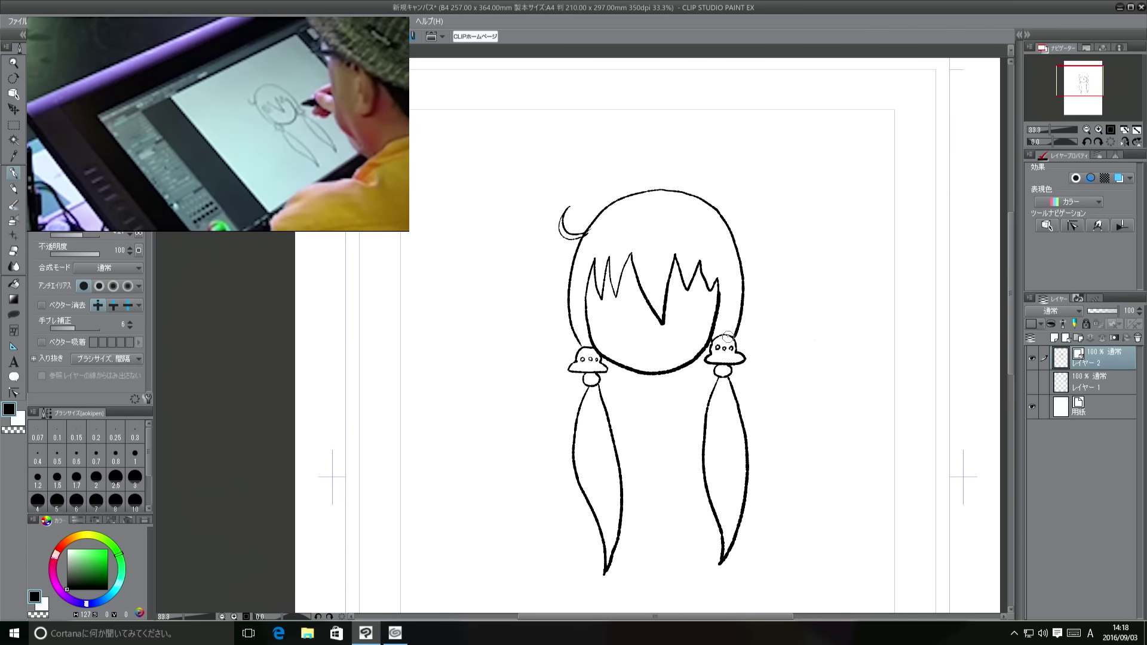
{"action": "key", "text": "e"}
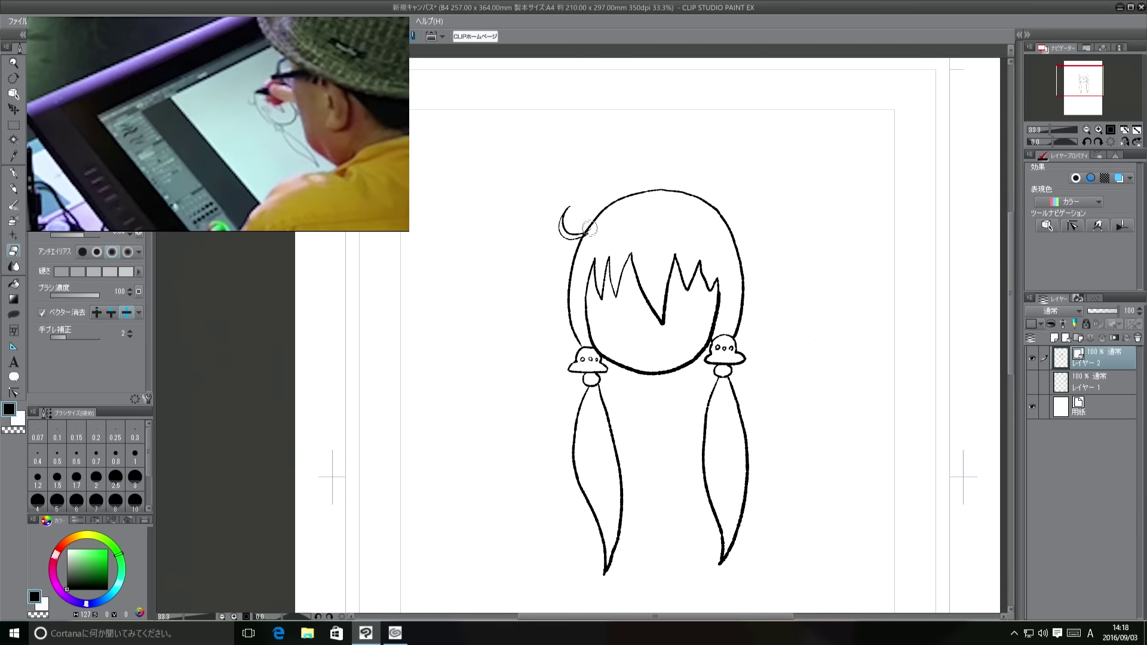
{"action": "left_click", "coordinate": [112, 312]}
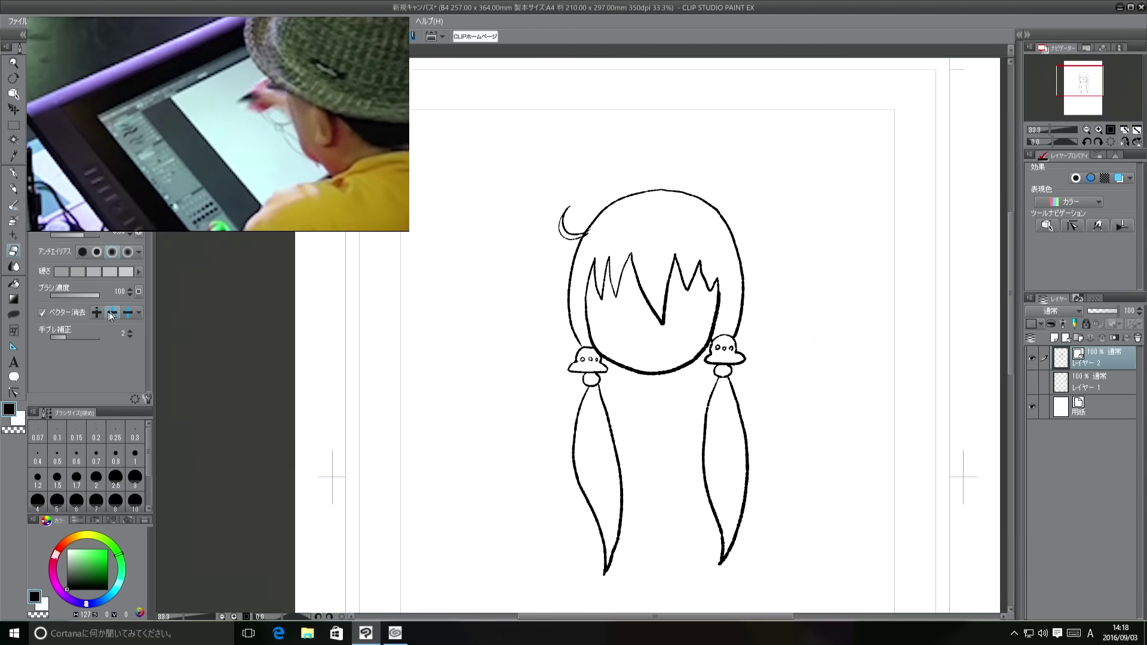
{"action": "left_click", "coordinate": [583, 234]}
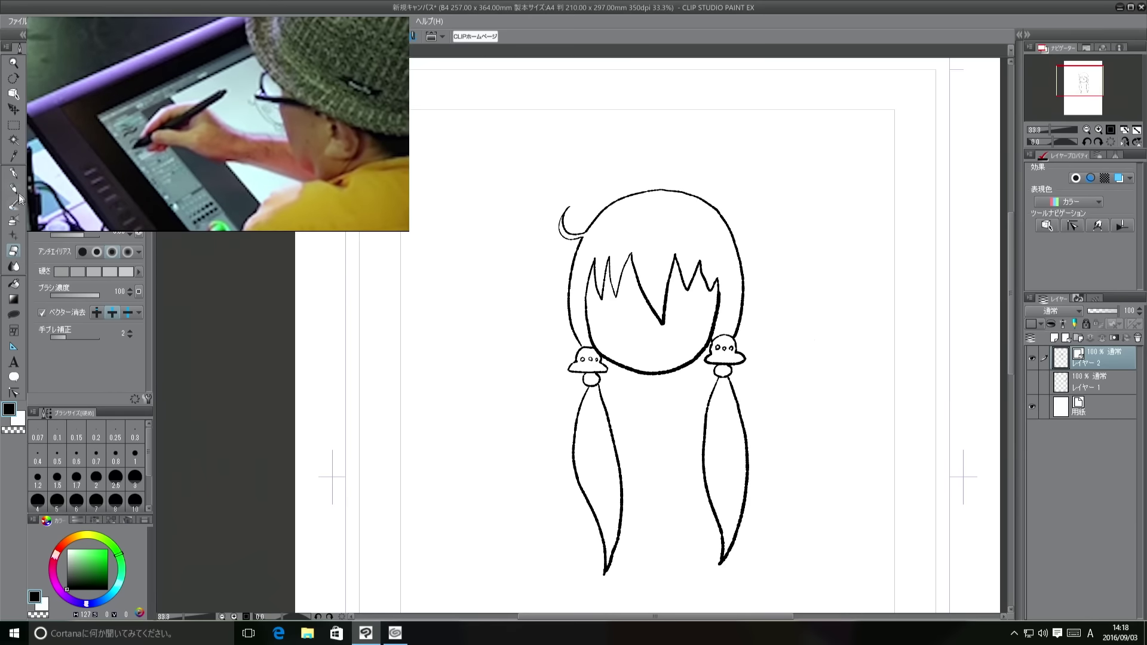
Switch to the pen, try drawing a half-closed eye under the left bangs, and undo it
{"action": "key", "text": "p"}
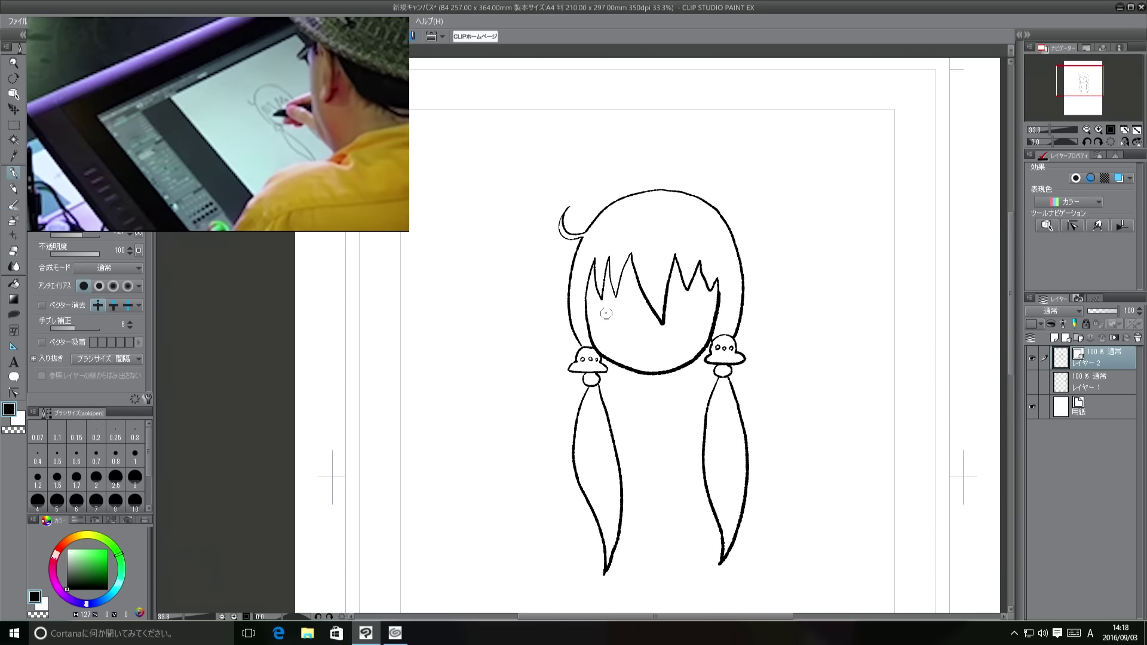
{"action": "mouse_move", "coordinate": [597, 312]}
{"action": "left_mouse_down"}
{"action": "mouse_move", "coordinate": [638, 309]}
{"action": "mouse_move", "coordinate": [637, 319]}
{"action": "mouse_move", "coordinate": [703, 302]}
{"action": "left_mouse_up"}
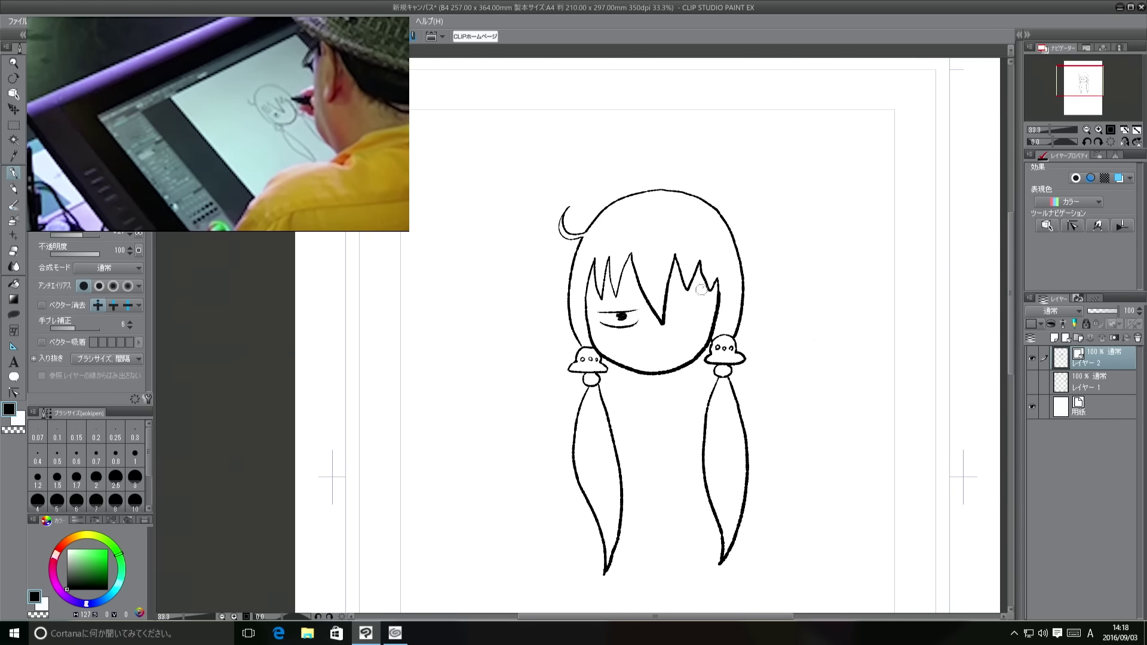
{"action": "key", "text": "ctrl+z"}
{"action": "key", "text": "ctrl+z"}
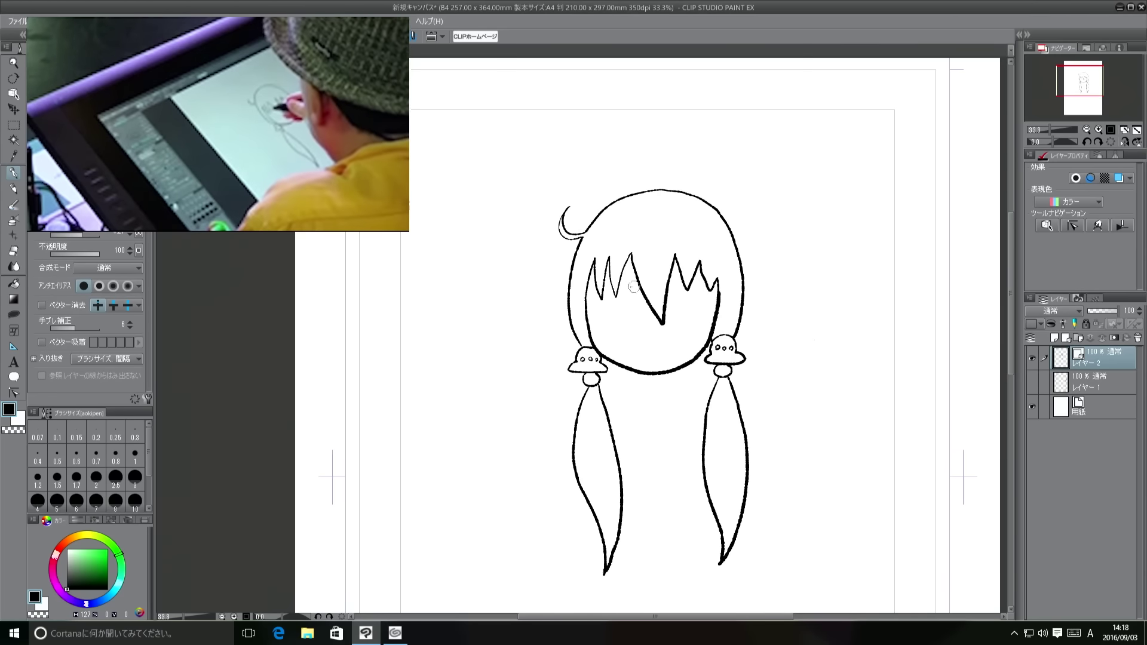
Draw the face: straight eyebrows, half-closed eyes with dark sideways-looking pupils and fine strokes underneath, and a small wavy mouth
{"action": "mouse_move", "coordinate": [636, 288]}
{"action": "left_mouse_down"}
{"action": "mouse_move", "coordinate": [602, 291]}
{"action": "mouse_move", "coordinate": [710, 288]}
{"action": "left_mouse_up"}
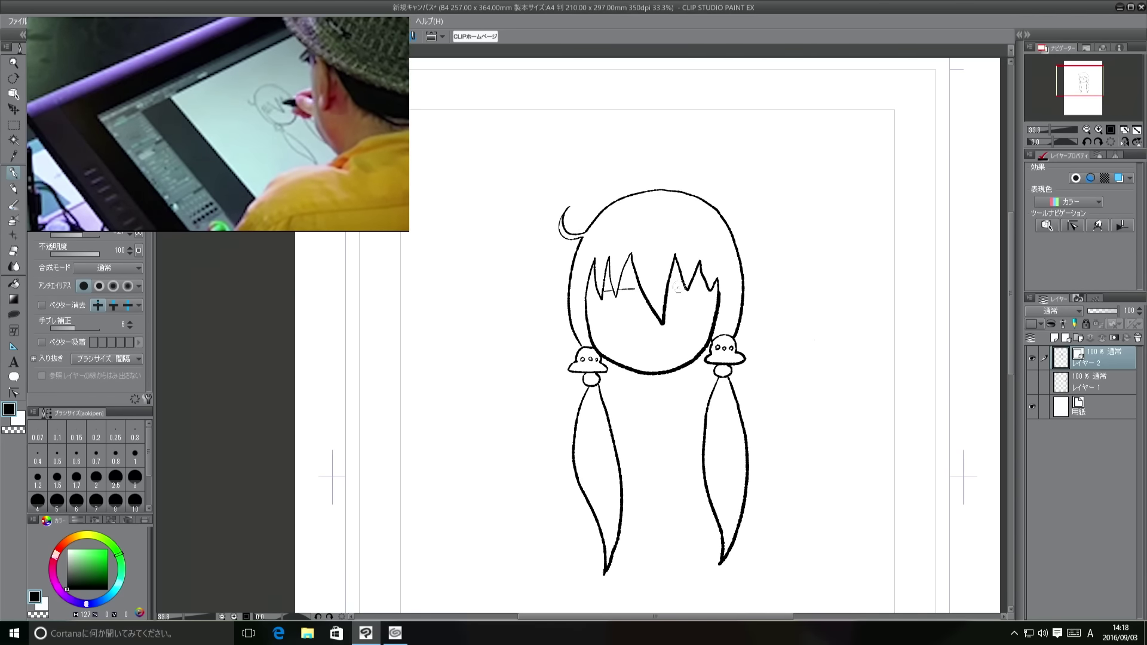
{"action": "mouse_move", "coordinate": [710, 289]}
{"action": "left_mouse_down"}
{"action": "mouse_move", "coordinate": [678, 288]}
{"action": "mouse_move", "coordinate": [695, 272]}
{"action": "mouse_move", "coordinate": [618, 292]}
{"action": "mouse_move", "coordinate": [627, 290]}
{"action": "mouse_move", "coordinate": [625, 319]}
{"action": "left_mouse_up"}
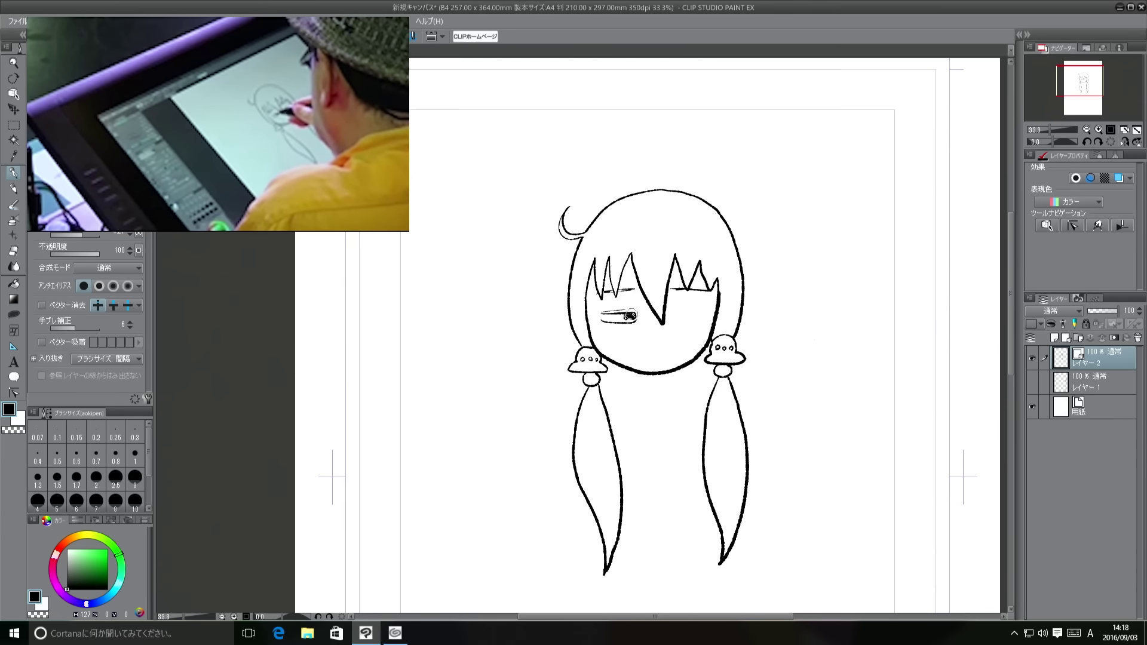
{"action": "mouse_move", "coordinate": [671, 311]}
{"action": "left_mouse_down"}
{"action": "mouse_move", "coordinate": [706, 311]}
{"action": "mouse_move", "coordinate": [686, 310]}
{"action": "mouse_move", "coordinate": [704, 311]}
{"action": "mouse_move", "coordinate": [703, 323]}
{"action": "left_mouse_up"}
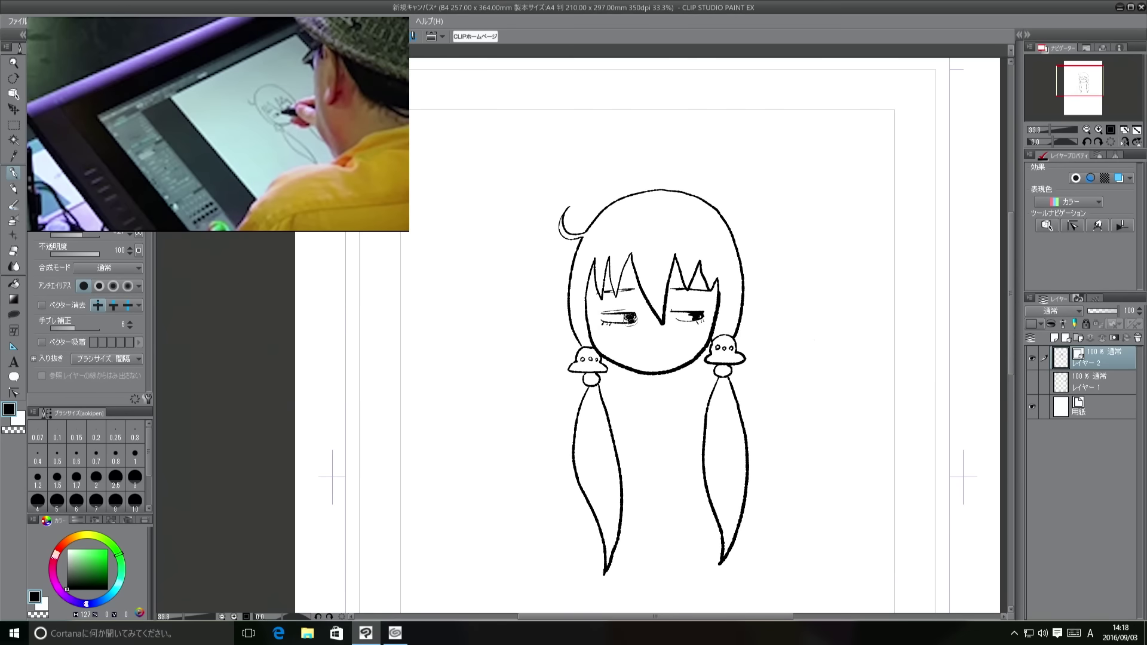
{"action": "left_click_drag", "start_coordinate": [625, 316], "coordinate": [634, 320]}
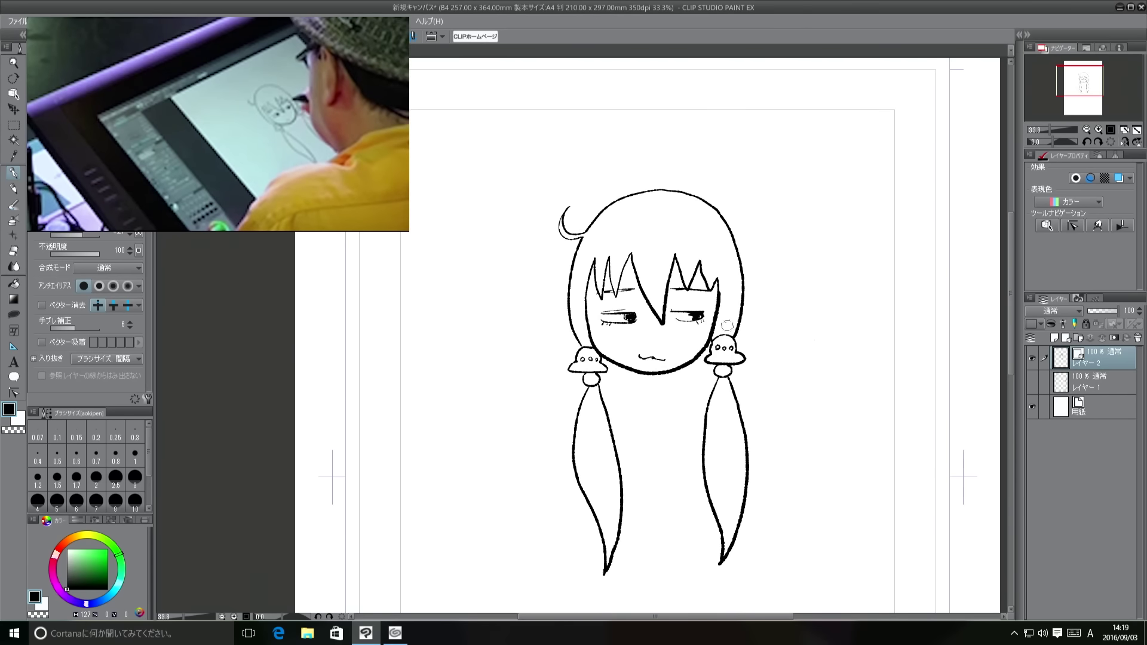
{"action": "mouse_move", "coordinate": [692, 312]}
{"action": "left_mouse_down"}
{"action": "mouse_move", "coordinate": [730, 309]}
{"action": "mouse_move", "coordinate": [642, 313]}
{"action": "mouse_move", "coordinate": [612, 329]}
{"action": "mouse_move", "coordinate": [700, 316]}
{"action": "left_mouse_up"}
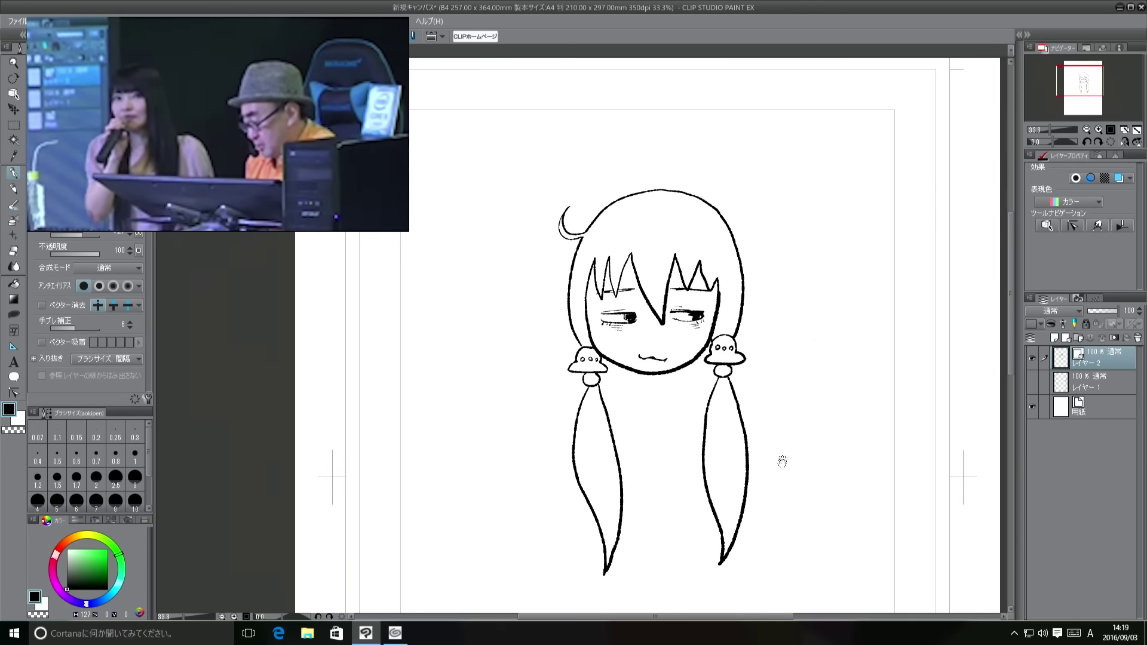
Draw the long front edges of an open garment below the chin, short shoulder strokes, and a rounded arm shape beyond each pigtail
{"action": "left_click_drag", "start_coordinate": [781, 464], "coordinate": [775, 432]}
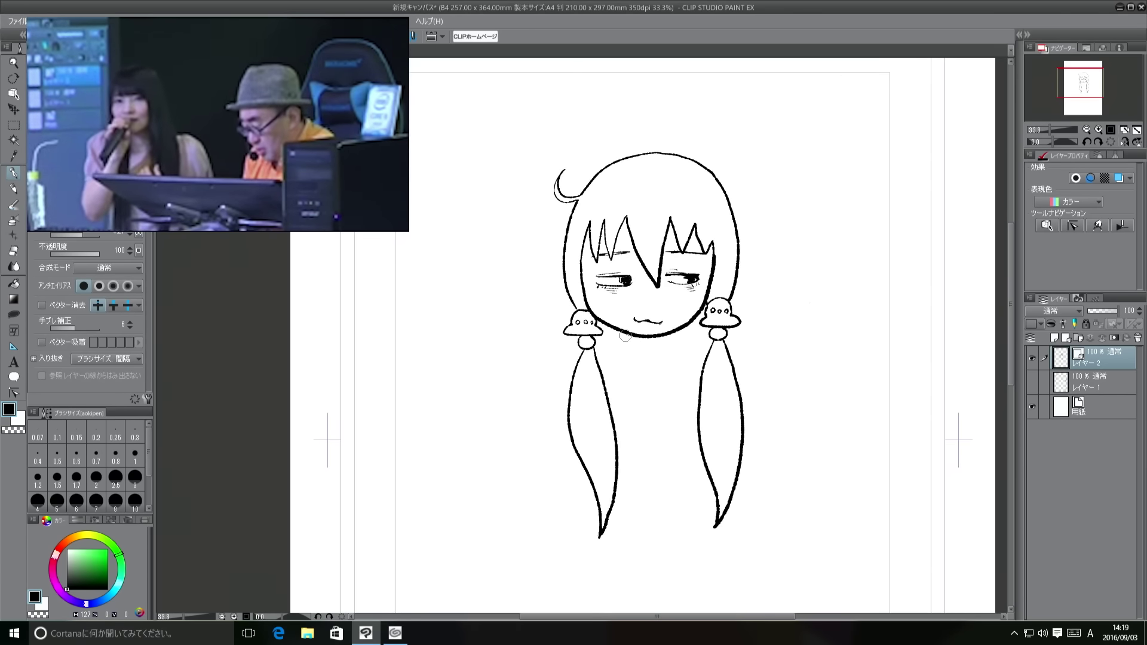
{"action": "left_click_drag", "start_coordinate": [625, 336], "coordinate": [642, 352]}
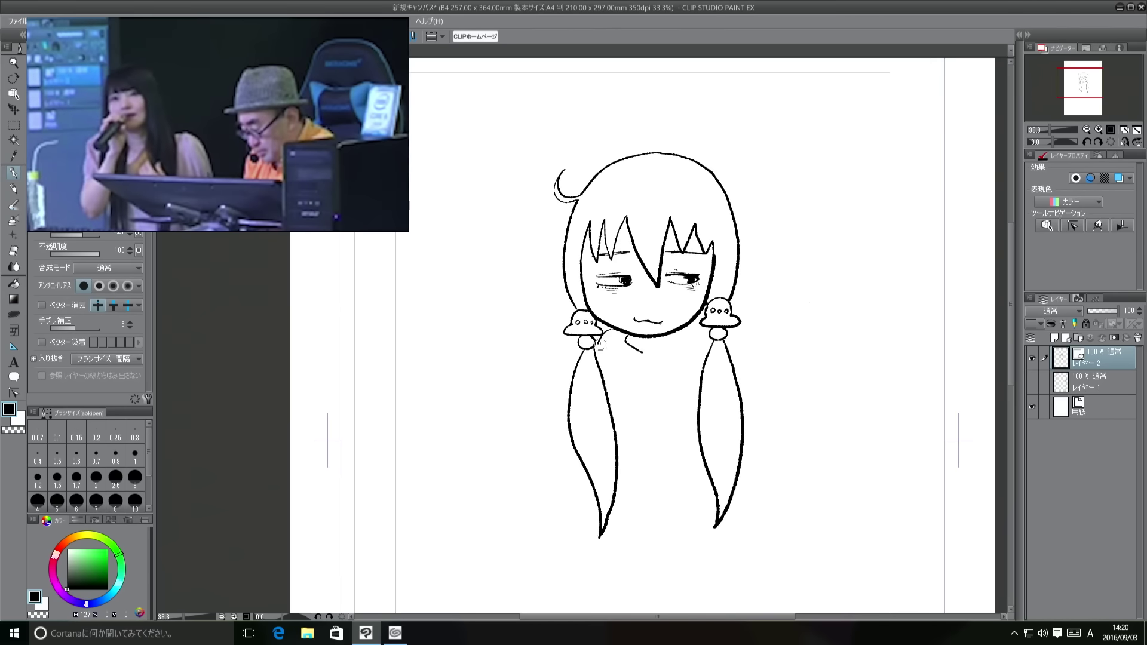
{"action": "key", "text": "ctrl+z"}
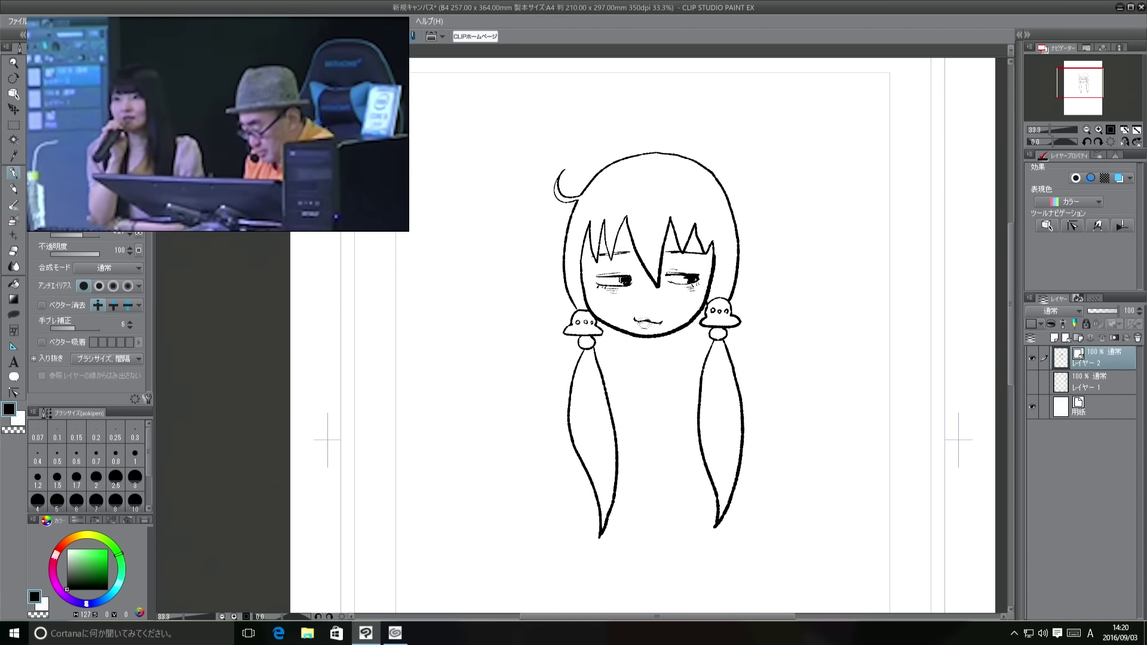
{"action": "left_click_drag", "start_coordinate": [627, 335], "coordinate": [623, 460]}
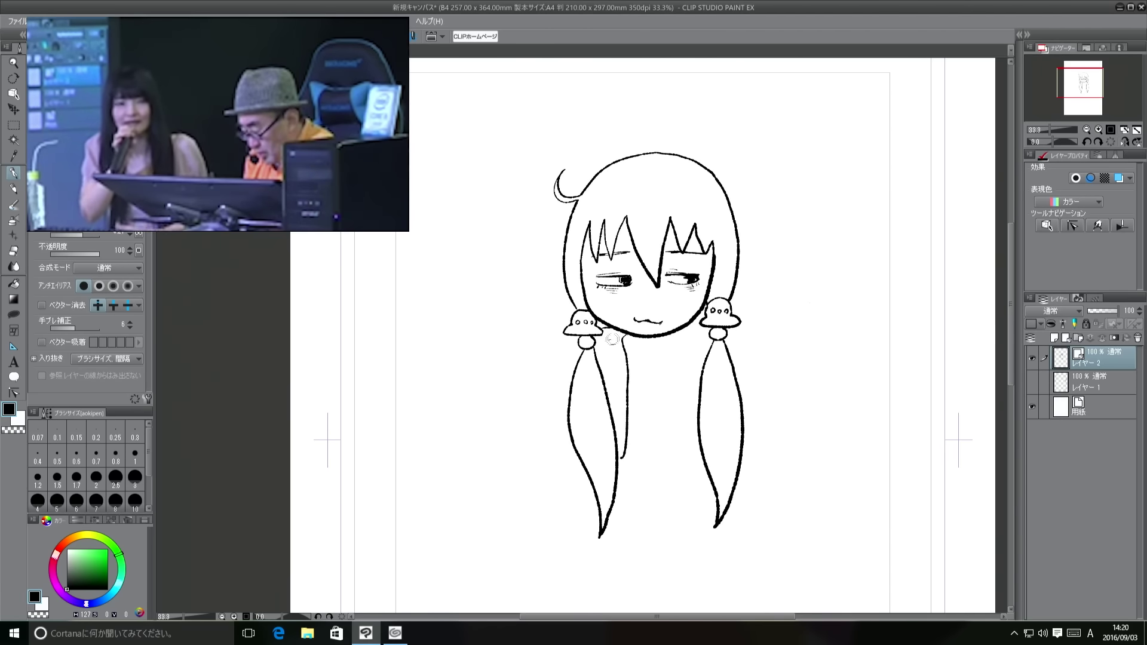
{"action": "mouse_move", "coordinate": [594, 350]}
{"action": "left_mouse_down"}
{"action": "mouse_move", "coordinate": [608, 355]}
{"action": "mouse_move", "coordinate": [602, 365]}
{"action": "left_mouse_up"}
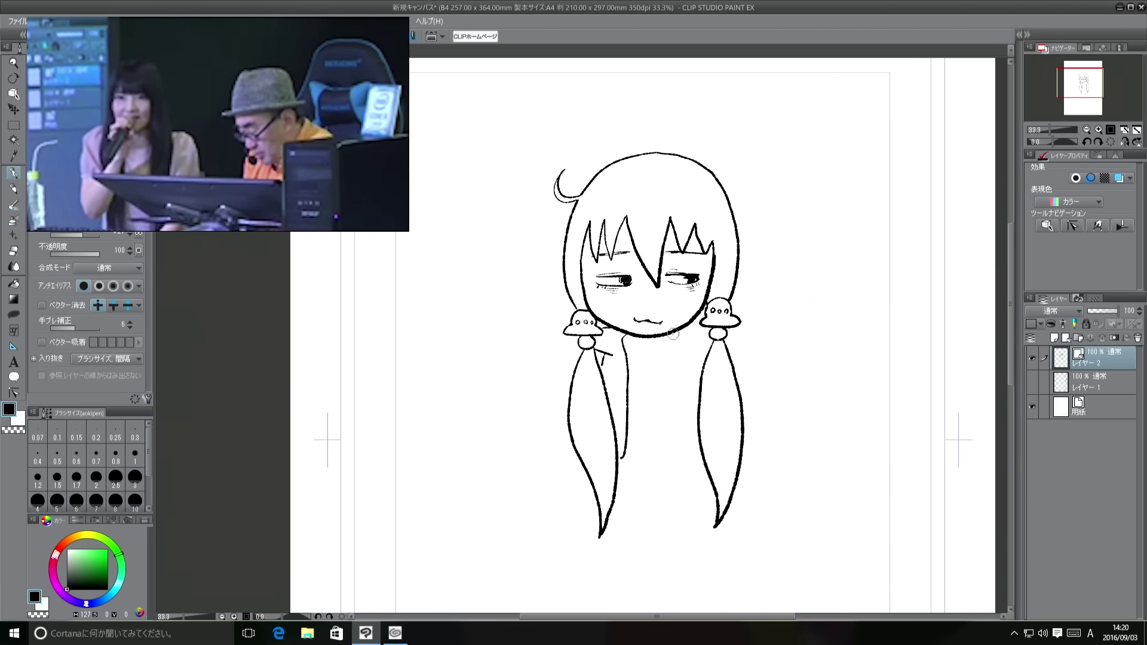
{"action": "mouse_move", "coordinate": [675, 332]}
{"action": "left_mouse_down"}
{"action": "mouse_move", "coordinate": [681, 454]}
{"action": "mouse_move", "coordinate": [693, 457]}
{"action": "left_mouse_up"}
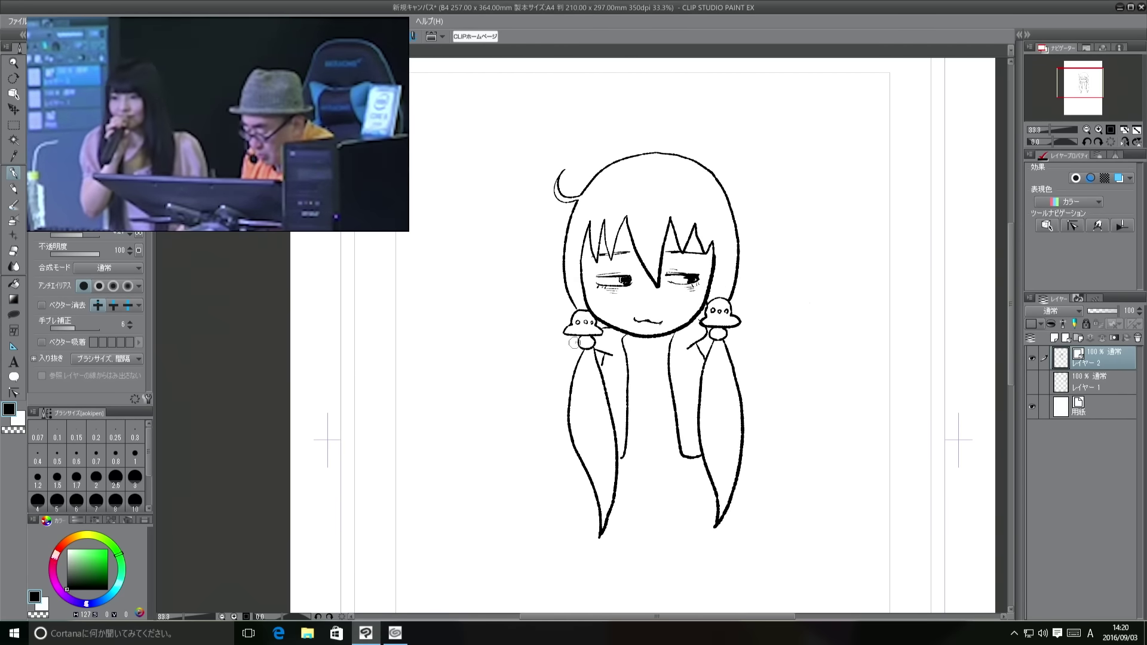
{"action": "mouse_move", "coordinate": [577, 342]}
{"action": "left_mouse_down"}
{"action": "mouse_move", "coordinate": [553, 358]}
{"action": "mouse_move", "coordinate": [549, 386]}
{"action": "mouse_move", "coordinate": [590, 359]}
{"action": "left_mouse_up"}
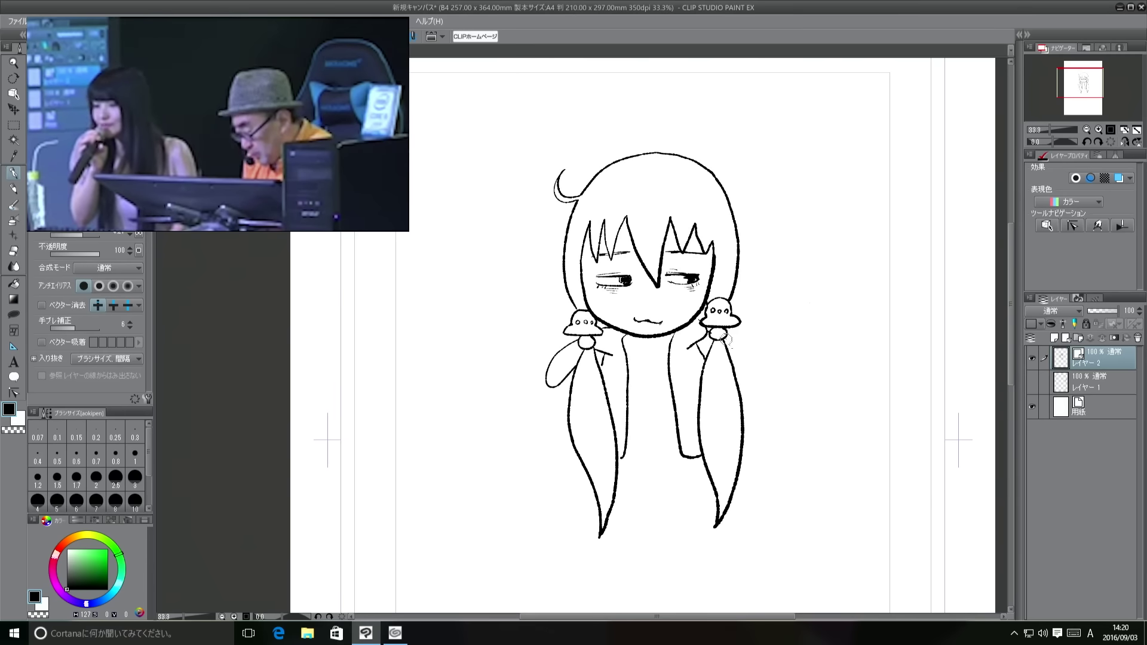
{"action": "mouse_move", "coordinate": [726, 339]}
{"action": "left_mouse_down"}
{"action": "mouse_move", "coordinate": [760, 365]}
{"action": "mouse_move", "coordinate": [723, 327]}
{"action": "left_mouse_up"}
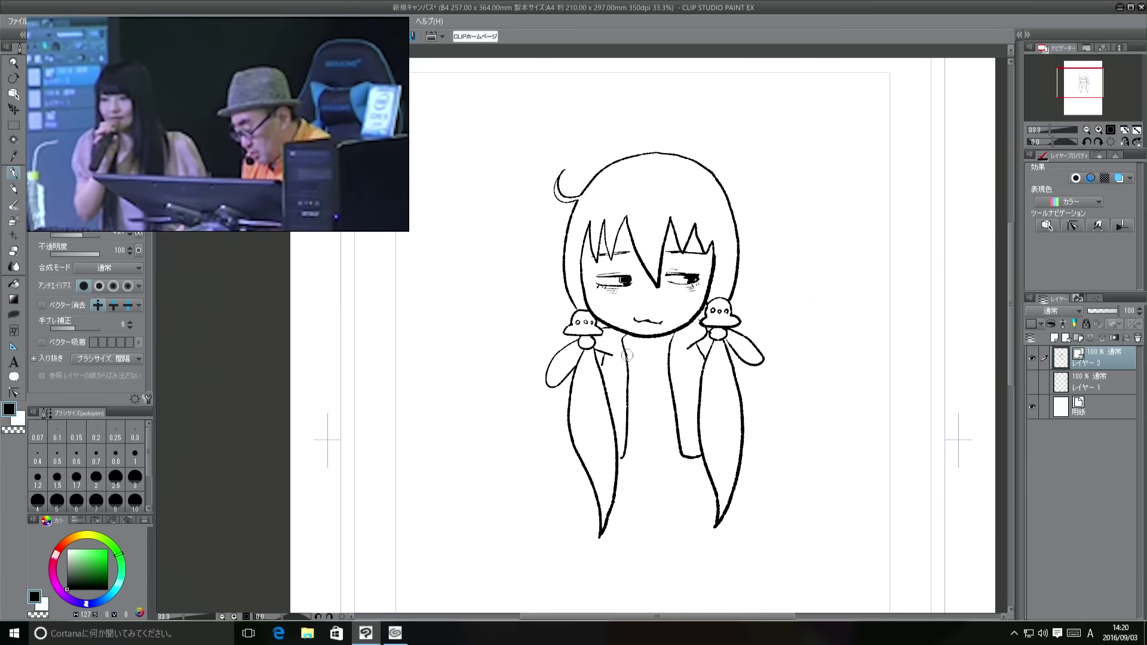
Draw the dress between the garment edges with a neckline, wavy hem, vertical folds and a crossed ribbon at the collar
{"action": "left_click_drag", "start_coordinate": [627, 360], "coordinate": [659, 359]}
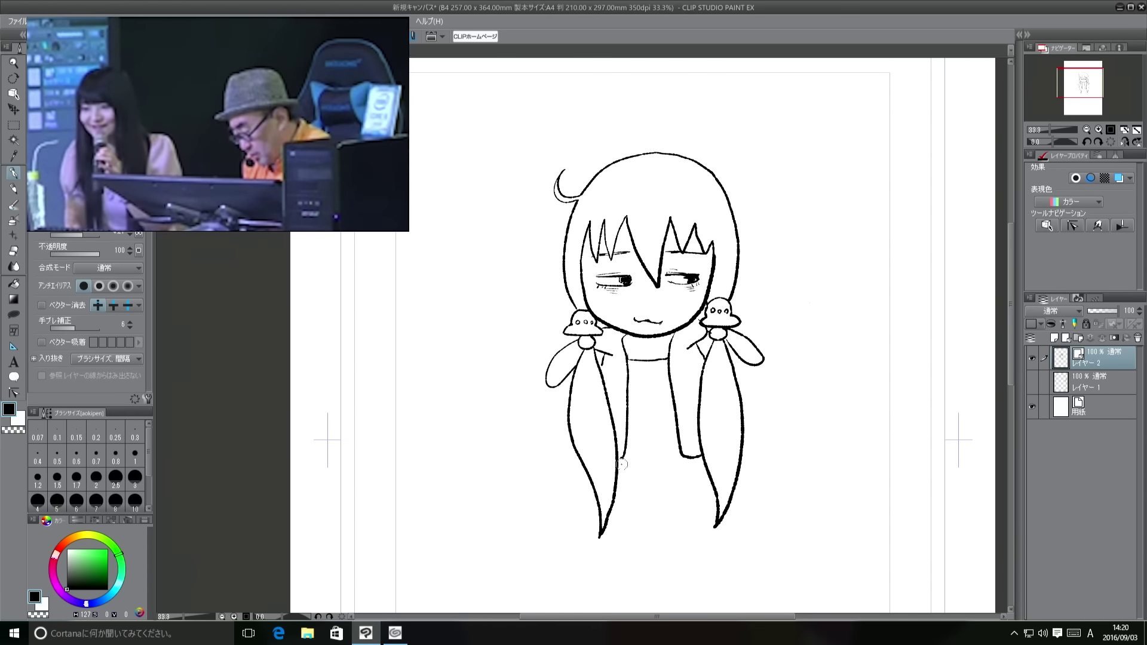
{"action": "mouse_move", "coordinate": [622, 464]}
{"action": "left_mouse_down"}
{"action": "mouse_move", "coordinate": [681, 467]}
{"action": "mouse_move", "coordinate": [706, 456]}
{"action": "left_mouse_up"}
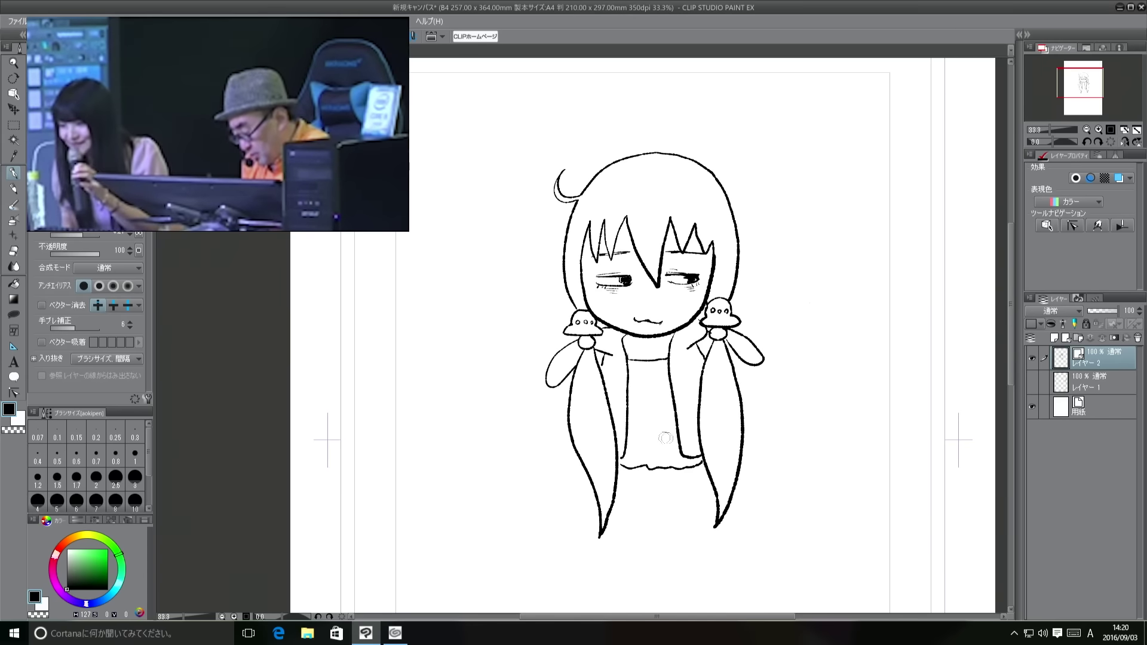
{"action": "mouse_move", "coordinate": [641, 409]}
{"action": "left_mouse_down"}
{"action": "mouse_move", "coordinate": [638, 451]}
{"action": "mouse_move", "coordinate": [669, 444]}
{"action": "mouse_move", "coordinate": [633, 455]}
{"action": "mouse_move", "coordinate": [659, 431]}
{"action": "left_mouse_up"}
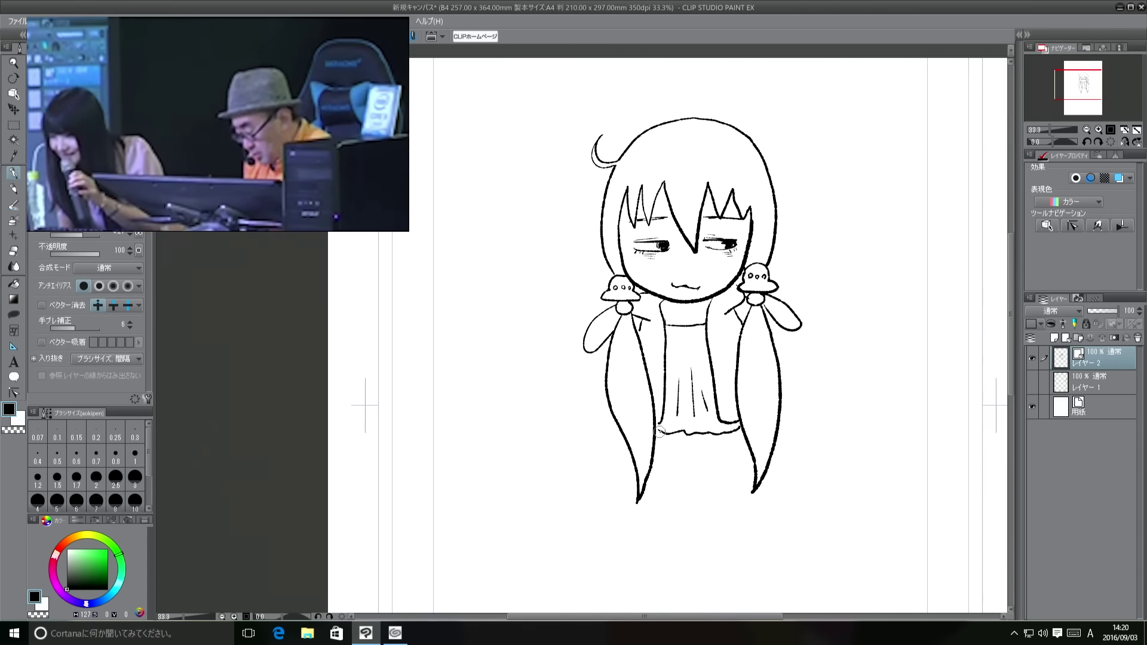
{"action": "mouse_move", "coordinate": [787, 482]}
{"action": "left_mouse_down"}
{"action": "mouse_move", "coordinate": [814, 476]}
{"action": "mouse_move", "coordinate": [819, 529]}
{"action": "left_mouse_up"}
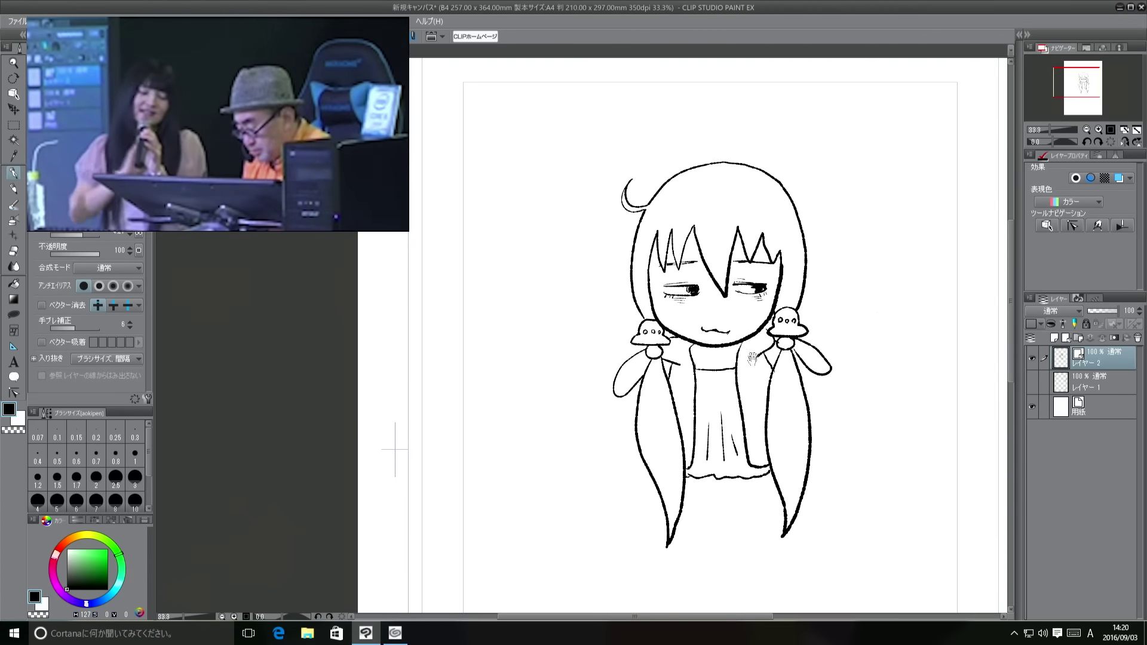
{"action": "left_click_drag", "start_coordinate": [747, 380], "coordinate": [742, 400]}
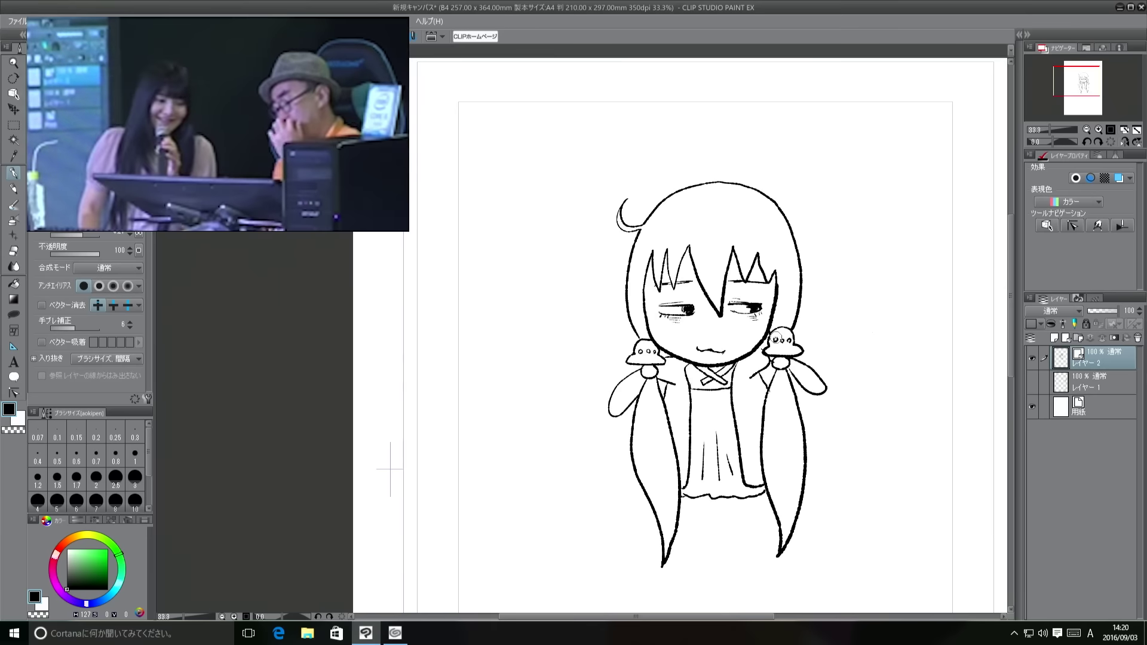
Draw two slim legs with pointed feet below the dress hem
{"action": "left_click_drag", "start_coordinate": [836, 525], "coordinate": [858, 458]}
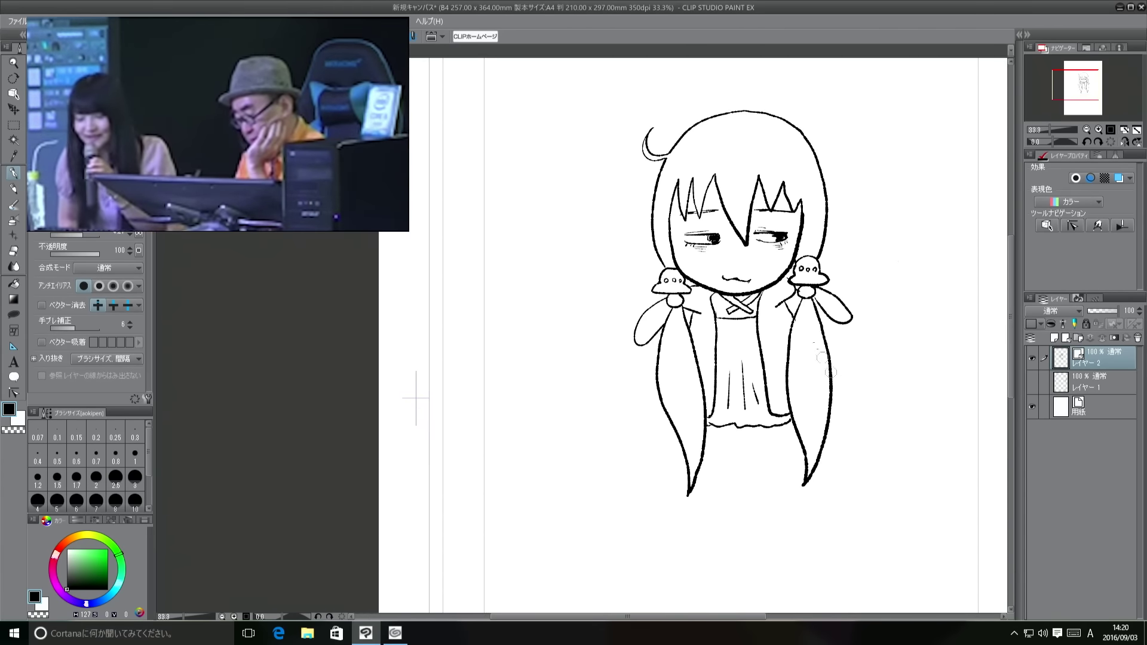
{"action": "left_click_drag", "start_coordinate": [838, 391], "coordinate": [853, 430]}
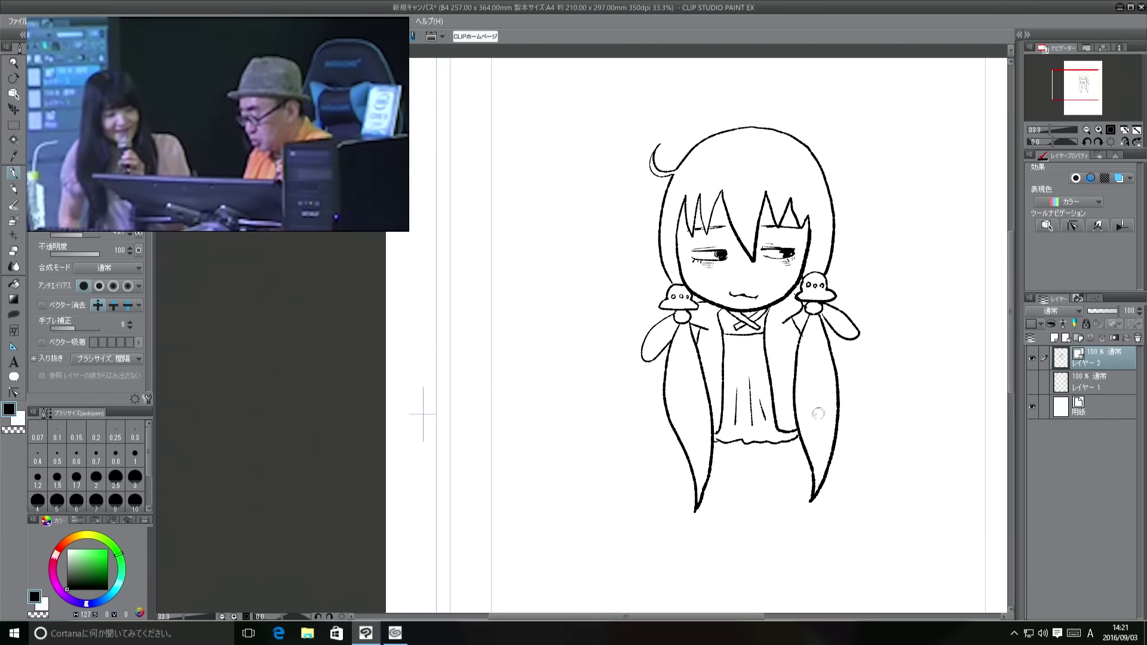
{"action": "left_click_drag", "start_coordinate": [785, 496], "coordinate": [731, 449]}
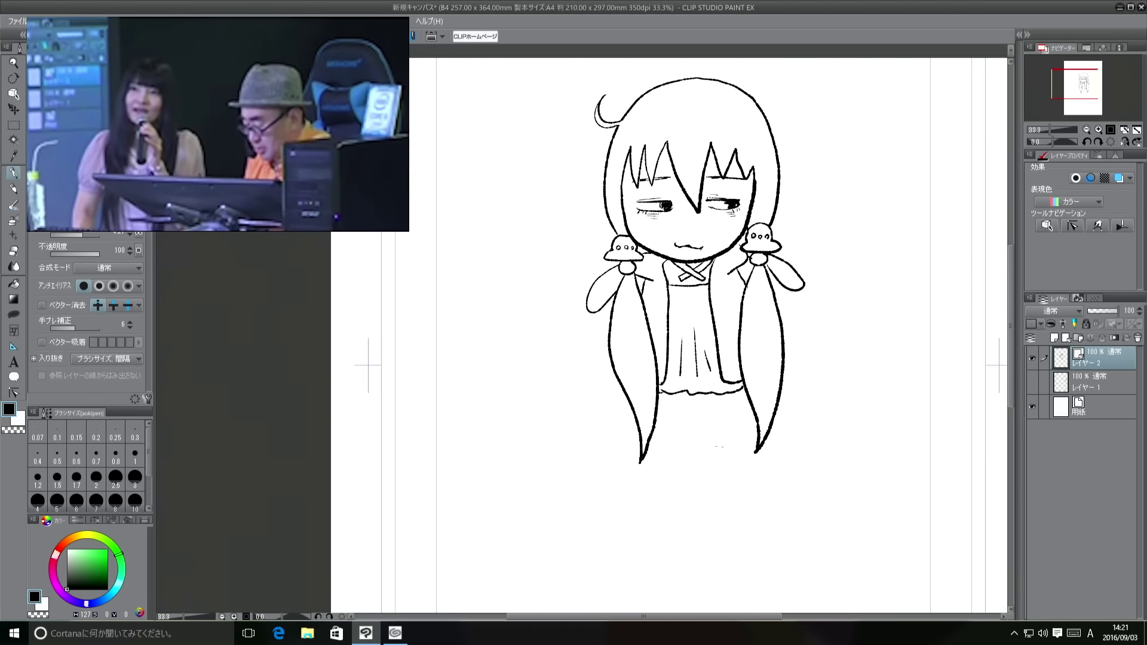
{"action": "left_click_drag", "start_coordinate": [673, 396], "coordinate": [678, 480]}
{"action": "left_click_drag", "start_coordinate": [693, 398], "coordinate": [692, 497]}
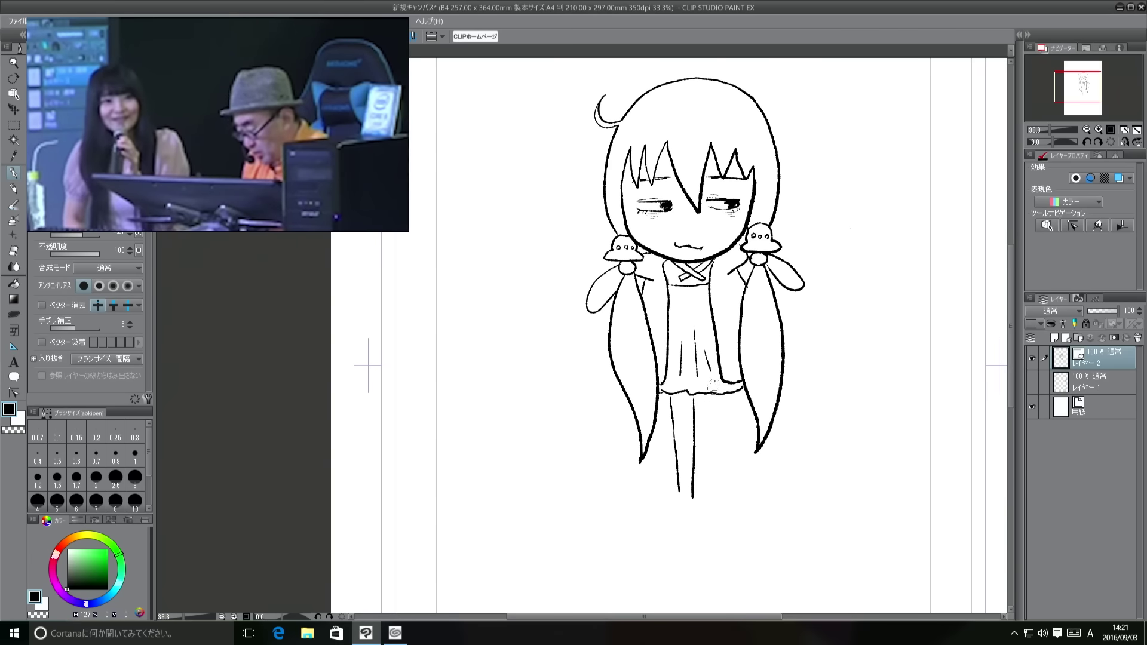
{"action": "mouse_move", "coordinate": [702, 390]}
{"action": "left_mouse_down"}
{"action": "mouse_move", "coordinate": [706, 488]}
{"action": "mouse_move", "coordinate": [720, 452]}
{"action": "mouse_move", "coordinate": [721, 494]}
{"action": "mouse_move", "coordinate": [674, 519]}
{"action": "mouse_move", "coordinate": [693, 501]}
{"action": "mouse_move", "coordinate": [724, 513]}
{"action": "left_mouse_up"}
Draw a small hand shape beside the left pigtail and a rounded bag with a handle hanging from it
{"action": "scroll", "coordinate": [743, 454], "scroll_direction": "up", "scroll_amount": 4}
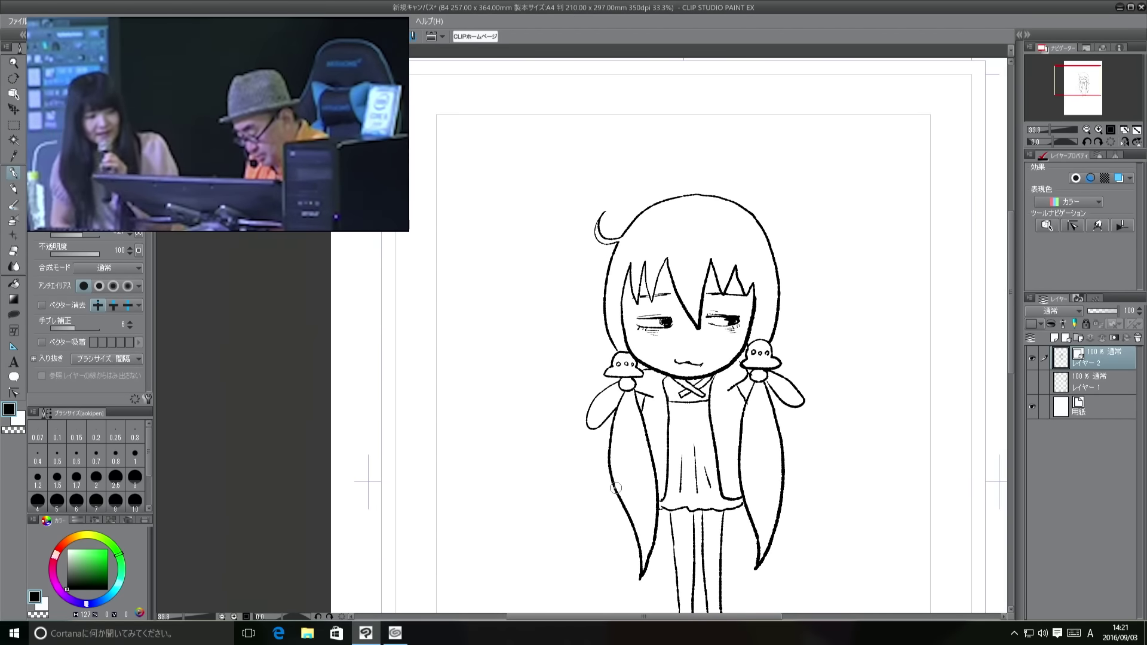
{"action": "left_click_drag", "start_coordinate": [615, 488], "coordinate": [621, 511]}
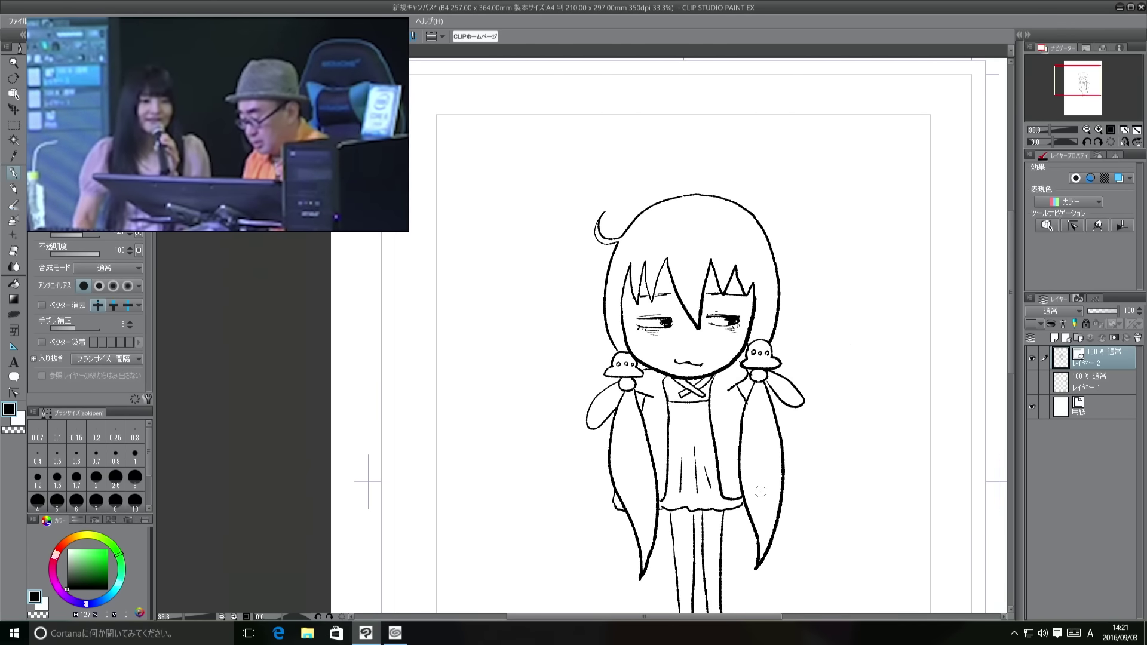
{"action": "left_click_drag", "start_coordinate": [762, 491], "coordinate": [813, 404]}
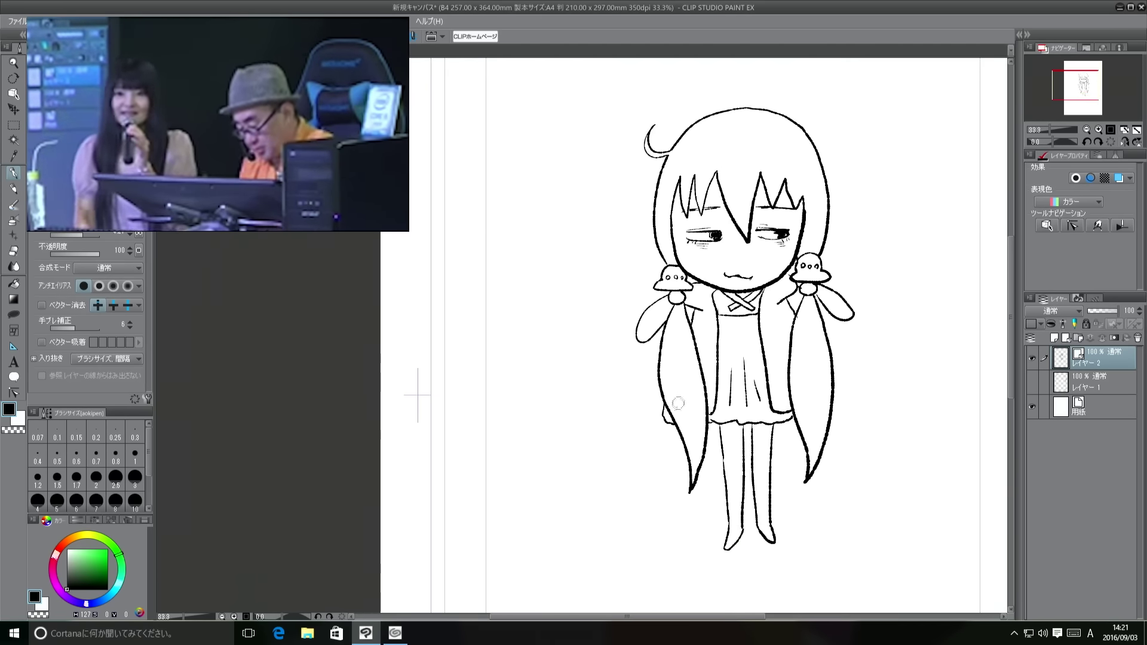
{"action": "mouse_move", "coordinate": [665, 420]}
{"action": "left_mouse_down"}
{"action": "mouse_move", "coordinate": [647, 475]}
{"action": "mouse_move", "coordinate": [682, 485]}
{"action": "mouse_move", "coordinate": [709, 475]}
{"action": "mouse_move", "coordinate": [696, 485]}
{"action": "left_mouse_up"}
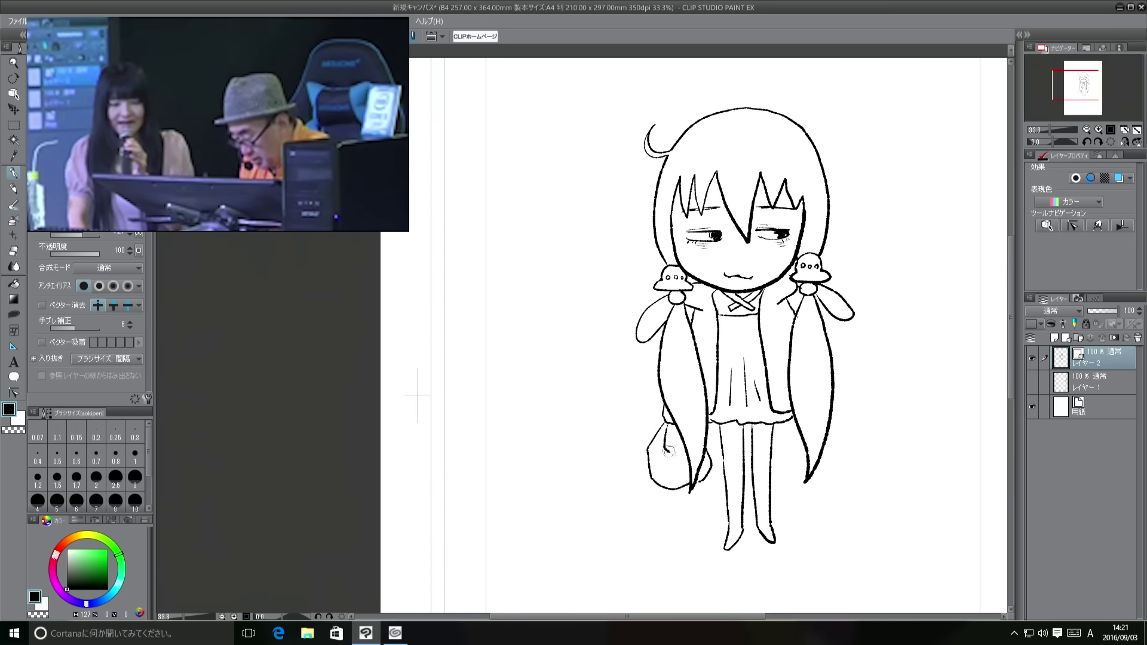
{"action": "left_click_drag", "start_coordinate": [824, 504], "coordinate": [799, 467]}
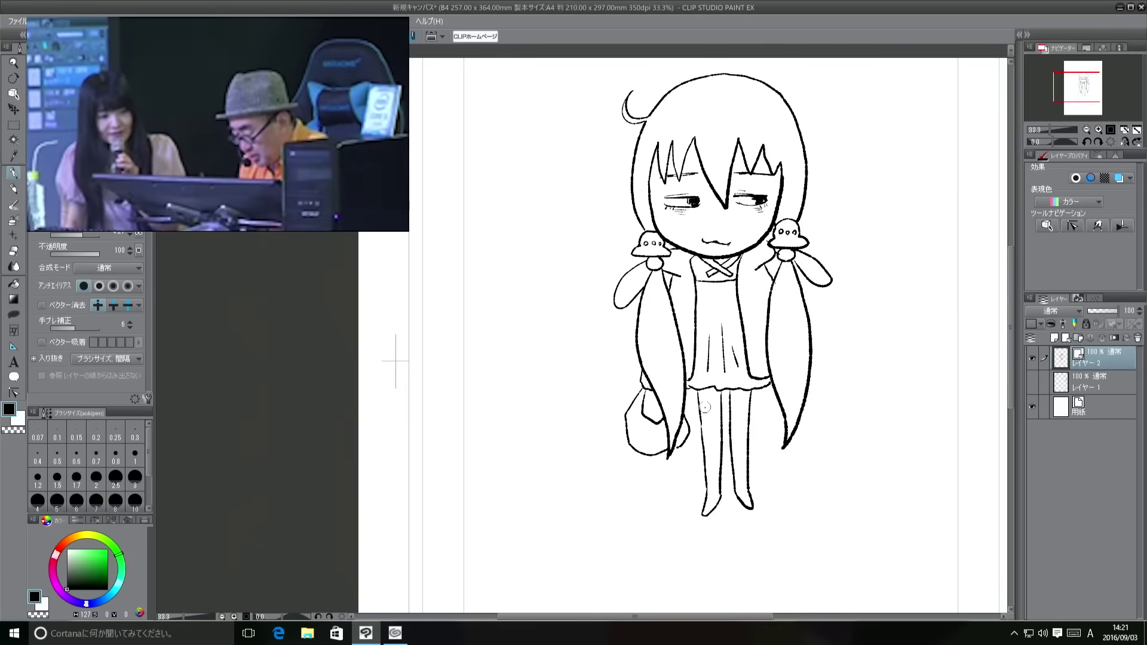
Add stocking tops and solid black shoes to the legs, and draw a leash line running out from the right pigtail
{"action": "mouse_move", "coordinate": [703, 406]}
{"action": "left_mouse_down"}
{"action": "mouse_move", "coordinate": [815, 353]}
{"action": "mouse_move", "coordinate": [846, 353]}
{"action": "mouse_move", "coordinate": [806, 379]}
{"action": "mouse_move", "coordinate": [810, 423]}
{"action": "mouse_move", "coordinate": [804, 409]}
{"action": "mouse_move", "coordinate": [821, 439]}
{"action": "mouse_move", "coordinate": [839, 427]}
{"action": "mouse_move", "coordinate": [864, 429]}
{"action": "left_mouse_up"}
{"action": "key", "text": "ctrl+z"}
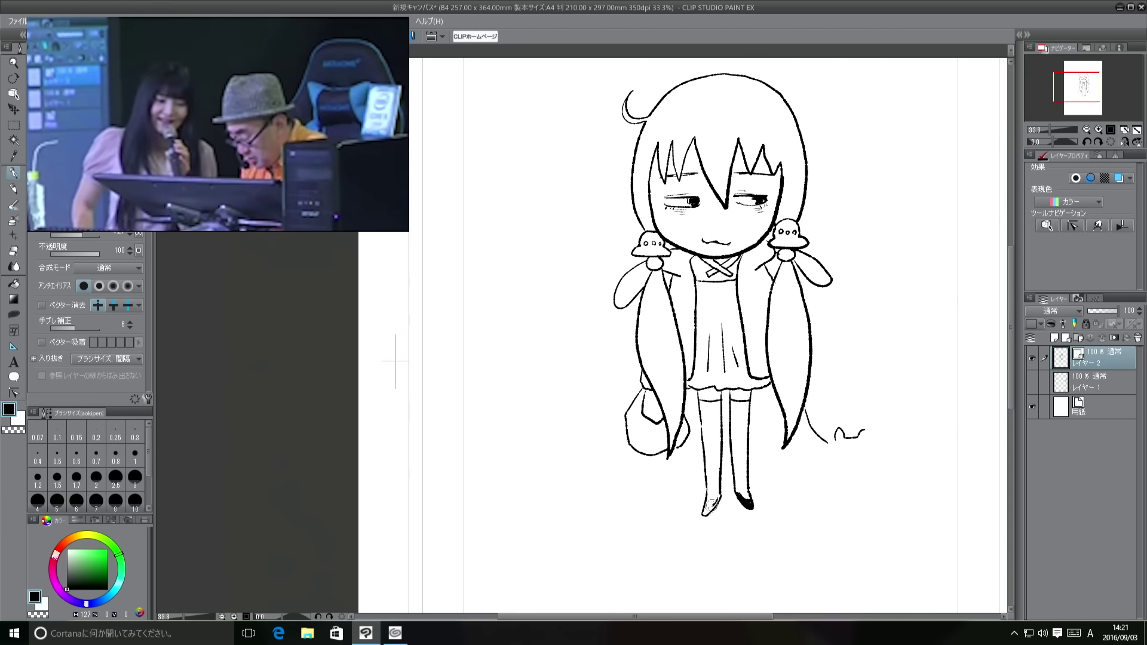
{"action": "left_click_drag", "start_coordinate": [717, 496], "coordinate": [715, 498]}
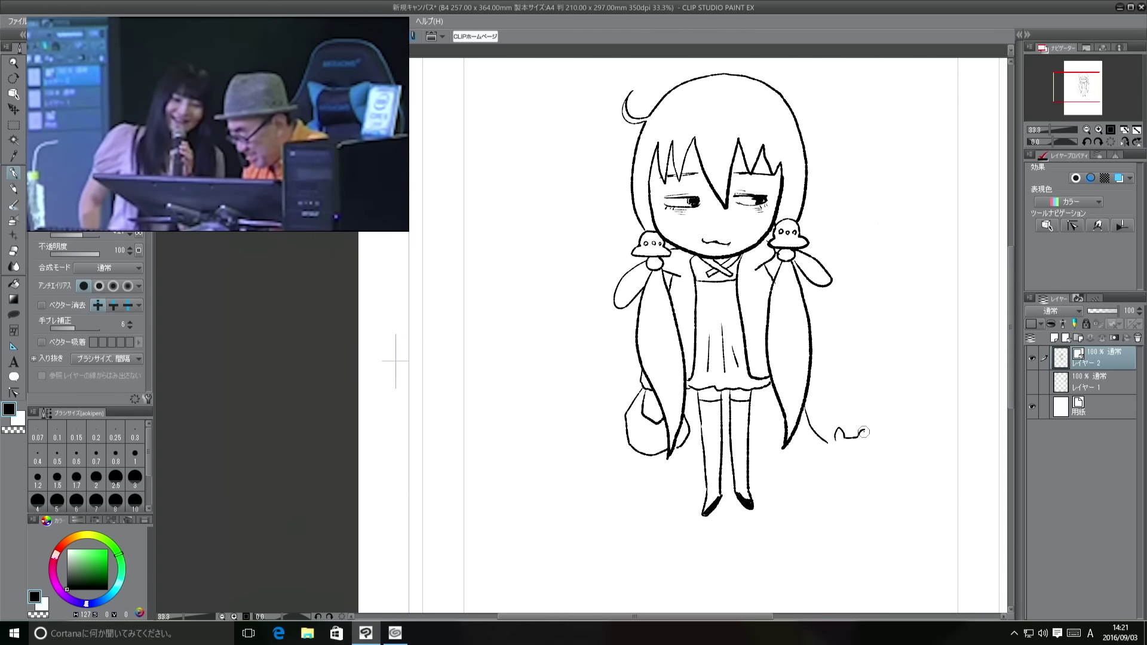
Draw a small dog at the end of the leash, with an eared head, dot eyes, nose, body, four legs and a tail
{"action": "mouse_move", "coordinate": [865, 452]}
{"action": "left_mouse_down"}
{"action": "mouse_move", "coordinate": [862, 485]}
{"action": "mouse_move", "coordinate": [838, 479]}
{"action": "mouse_move", "coordinate": [831, 455]}
{"action": "left_mouse_up"}
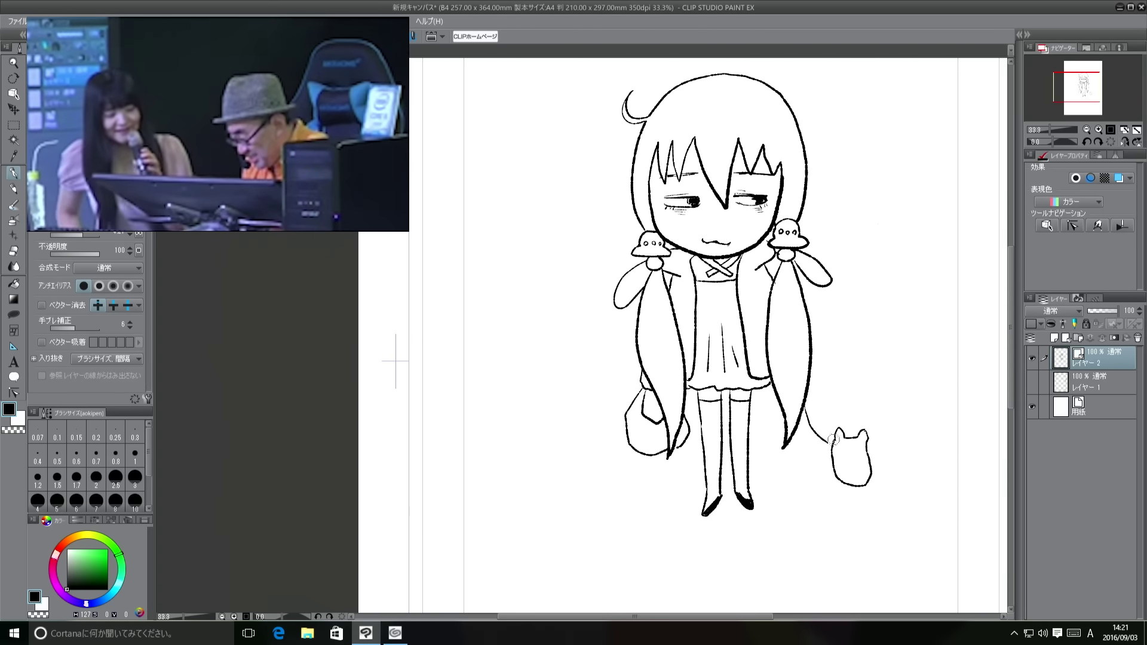
{"action": "left_click", "coordinate": [862, 457]}
{"action": "mouse_move", "coordinate": [850, 443]}
{"action": "left_mouse_down"}
{"action": "mouse_move", "coordinate": [802, 452]}
{"action": "mouse_move", "coordinate": [795, 477]}
{"action": "mouse_move", "coordinate": [831, 481]}
{"action": "left_mouse_up"}
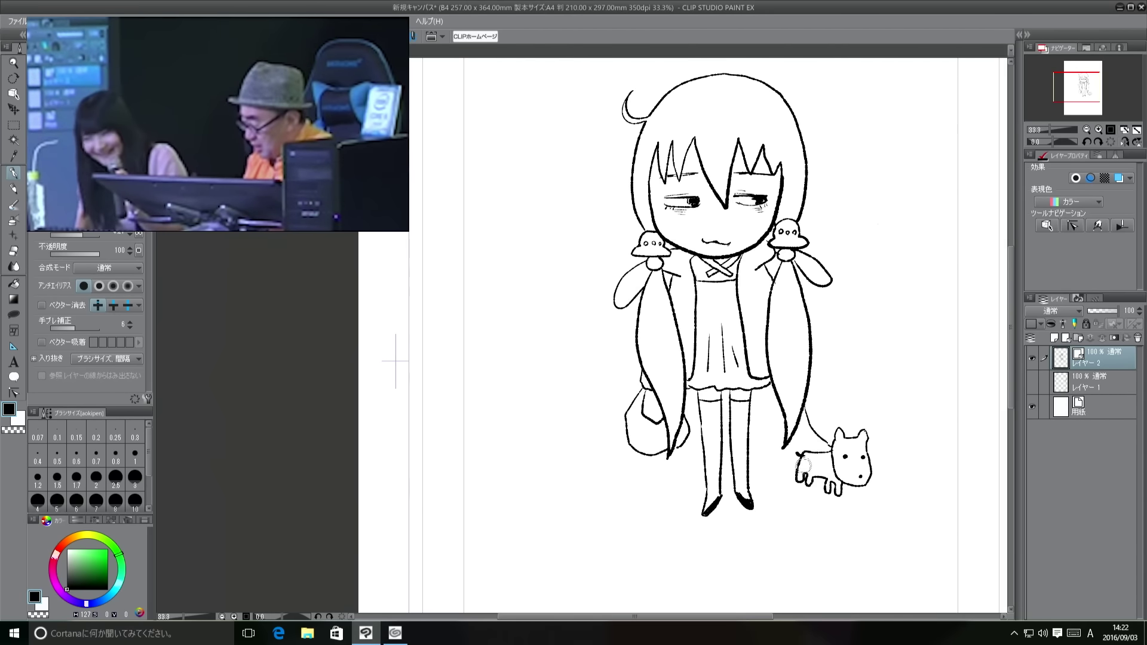
{"action": "mouse_move", "coordinate": [802, 468]}
{"action": "left_mouse_down"}
{"action": "mouse_move", "coordinate": [828, 433]}
{"action": "mouse_move", "coordinate": [800, 497]}
{"action": "mouse_move", "coordinate": [844, 493]}
{"action": "mouse_move", "coordinate": [847, 483]}
{"action": "mouse_move", "coordinate": [790, 459]}
{"action": "left_mouse_up"}
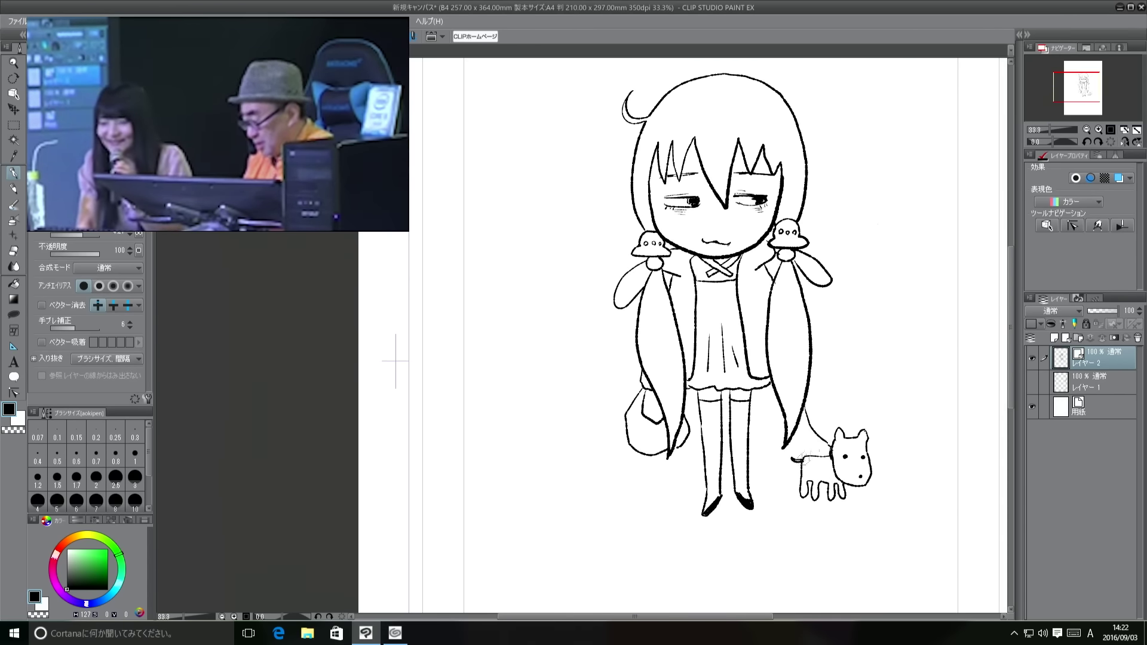
Erase the eye on the picture's right side of the girl's face and redraw it half-closed with a solid pupil
{"action": "left_click_drag", "start_coordinate": [869, 415], "coordinate": [904, 516]}
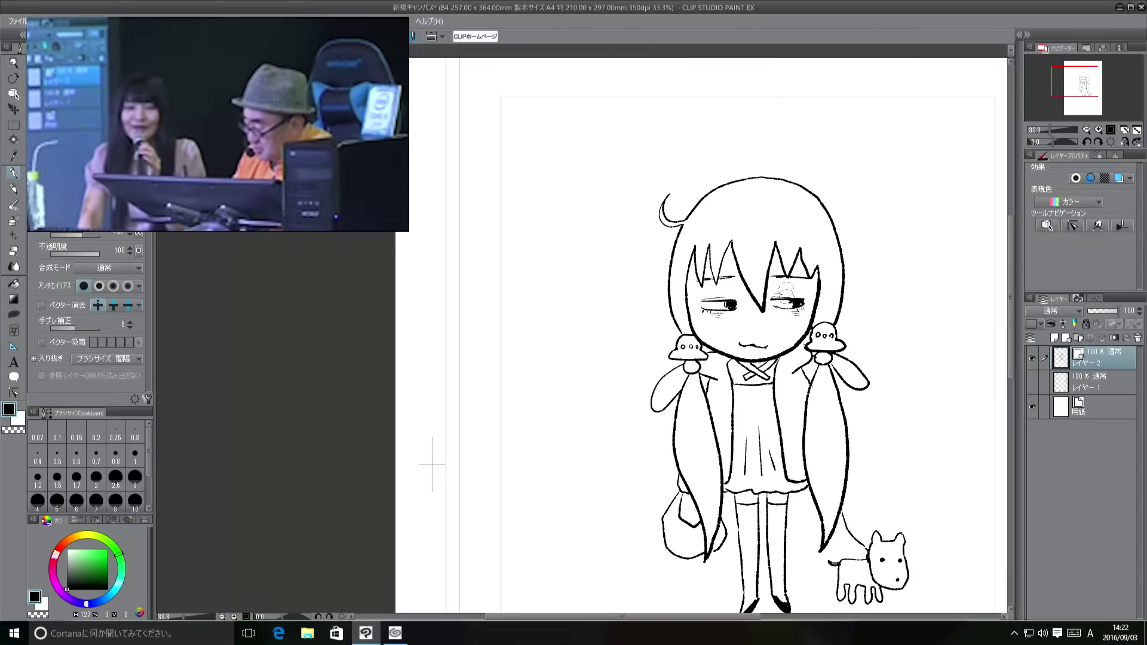
{"action": "left_click_drag", "start_coordinate": [784, 291], "coordinate": [797, 305]}
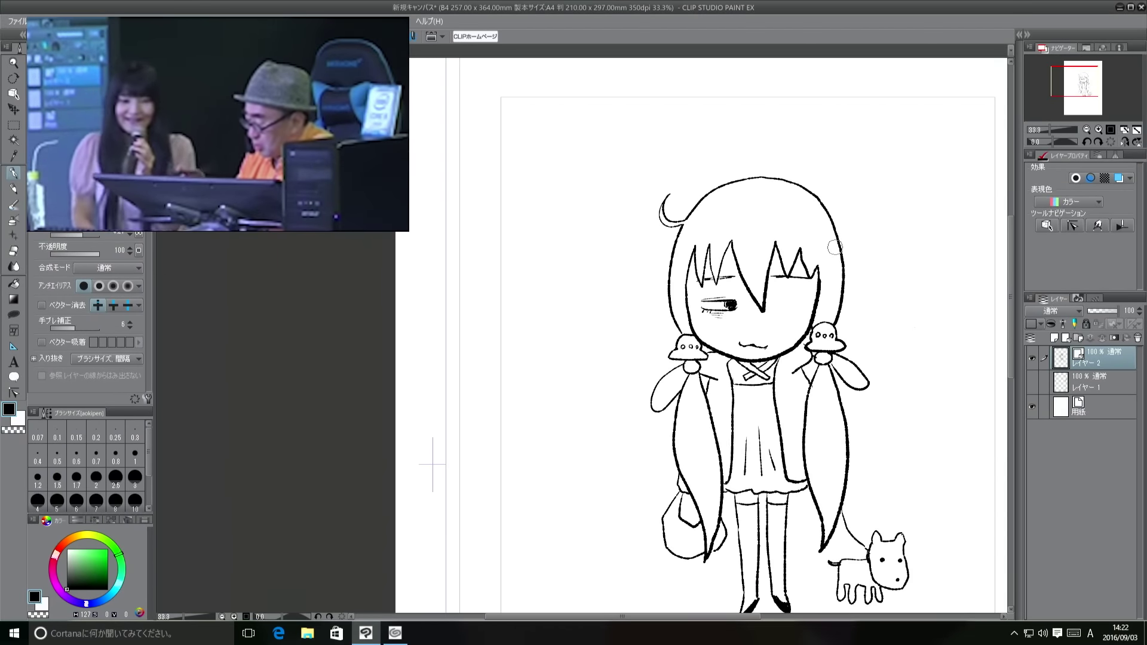
{"action": "mouse_move", "coordinate": [774, 301]}
{"action": "left_mouse_down"}
{"action": "mouse_move", "coordinate": [806, 300]}
{"action": "mouse_move", "coordinate": [791, 306]}
{"action": "left_mouse_up"}
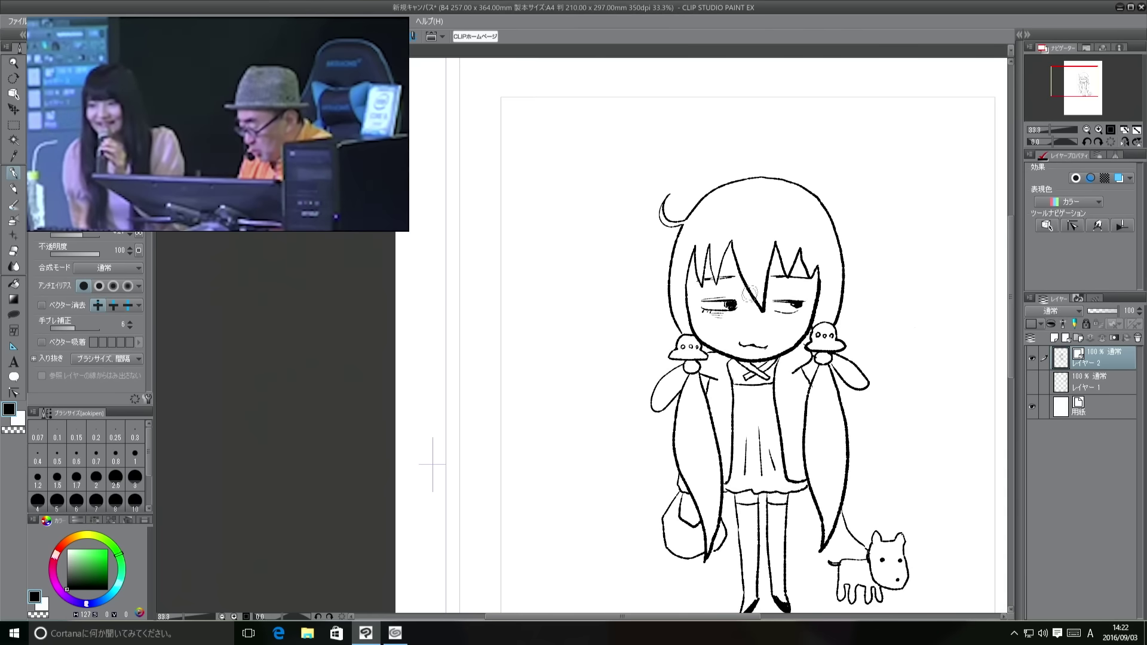
{"action": "mouse_move", "coordinate": [749, 293]}
{"action": "left_mouse_down"}
{"action": "mouse_move", "coordinate": [719, 316]}
{"action": "mouse_move", "coordinate": [738, 301]}
{"action": "left_mouse_up"}
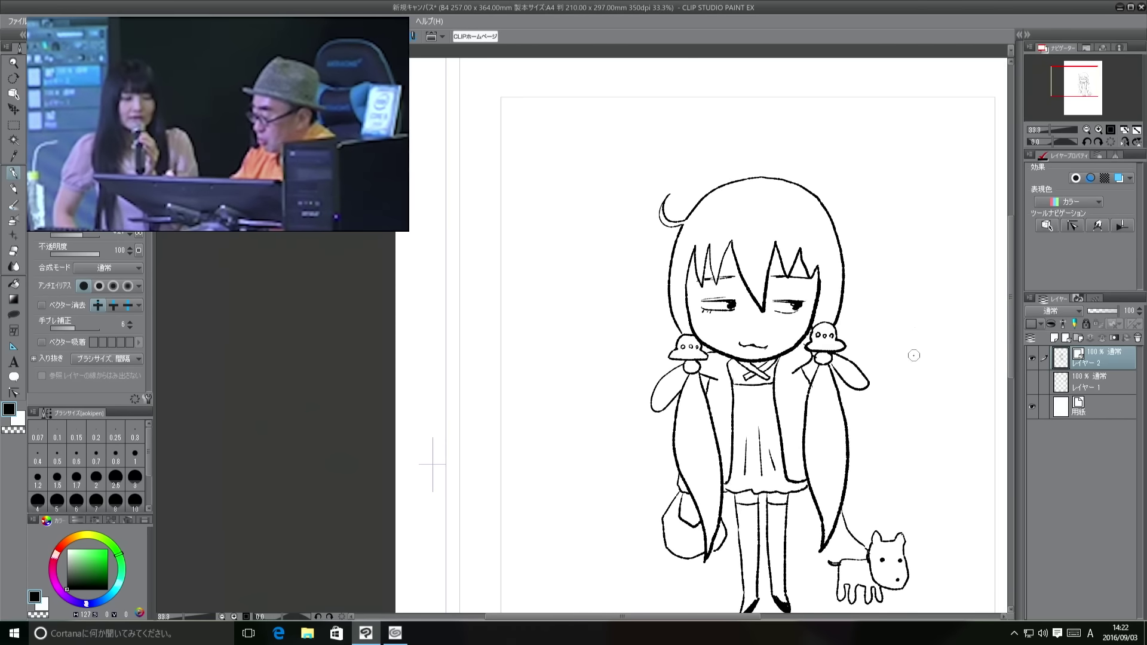
Draw a crescent moon beside the girl's head and erase the dog and its leash
{"action": "mouse_move", "coordinate": [857, 257]}
{"action": "left_mouse_down"}
{"action": "mouse_move", "coordinate": [880, 225]}
{"action": "mouse_move", "coordinate": [870, 192]}
{"action": "mouse_move", "coordinate": [898, 202]}
{"action": "mouse_move", "coordinate": [905, 249]}
{"action": "mouse_move", "coordinate": [859, 259]}
{"action": "left_mouse_up"}
{"action": "scroll", "coordinate": [909, 464], "scroll_direction": "down", "scroll_amount": 5}
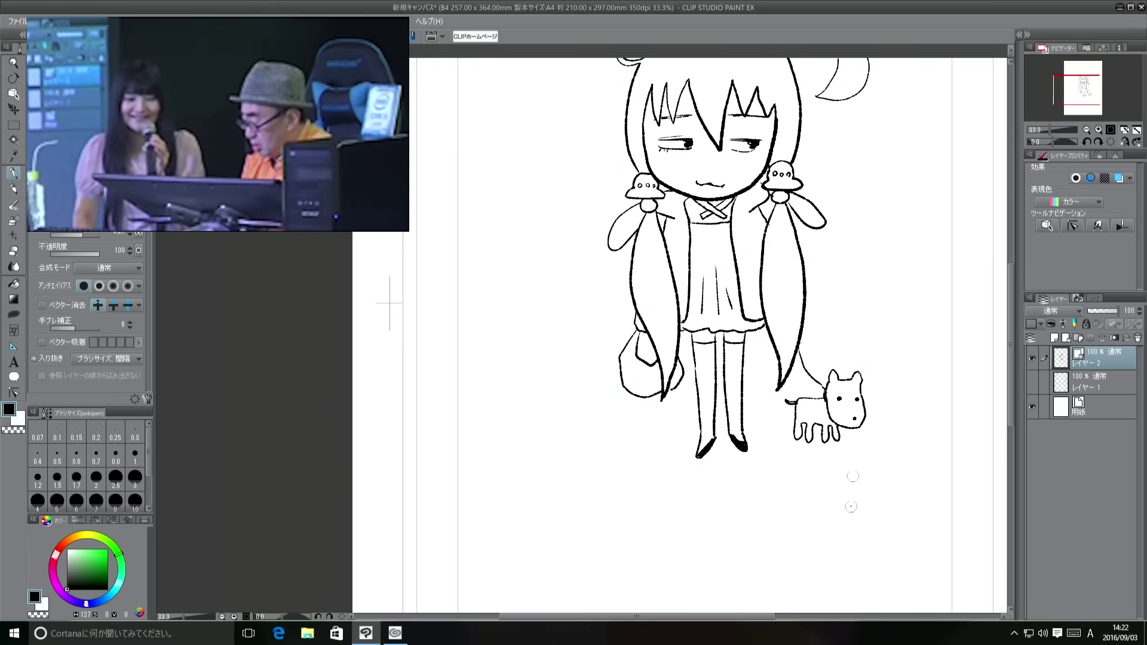
{"action": "mouse_move", "coordinate": [836, 382]}
{"action": "left_mouse_down"}
{"action": "mouse_move", "coordinate": [797, 420]}
{"action": "mouse_move", "coordinate": [863, 403]}
{"action": "mouse_move", "coordinate": [822, 436]}
{"action": "mouse_move", "coordinate": [870, 415]}
{"action": "left_mouse_up"}
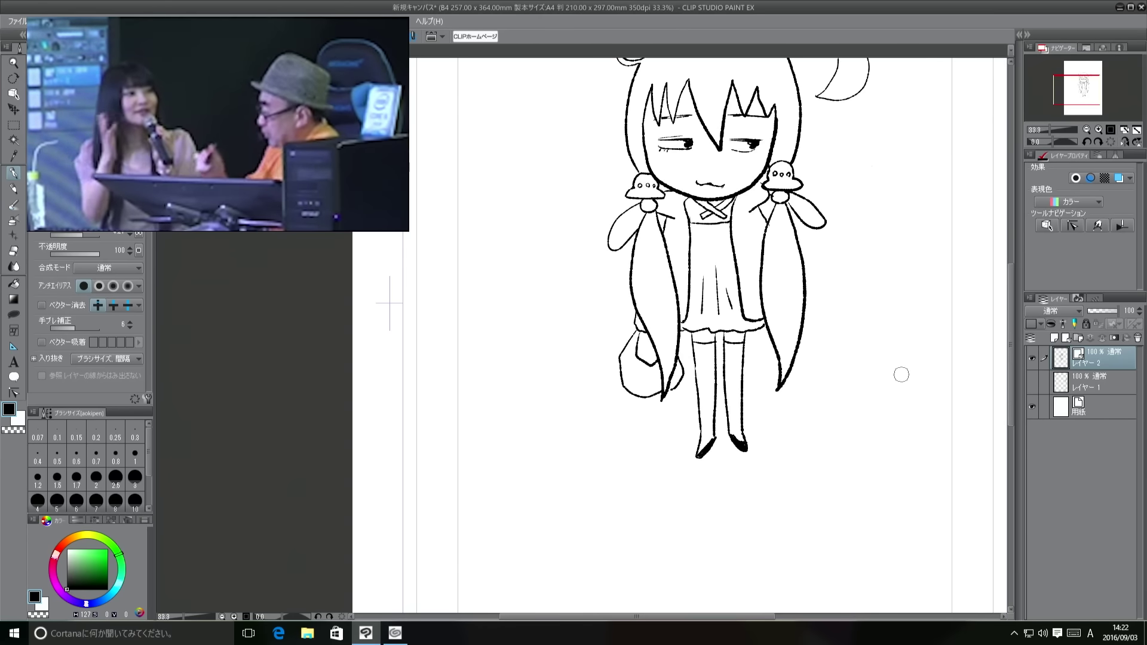
Draw a rabbit head with two long ears, dot eyes and a buck-toothed mouth where the dog stood
{"action": "left_click_drag", "start_coordinate": [843, 351], "coordinate": [802, 411]}
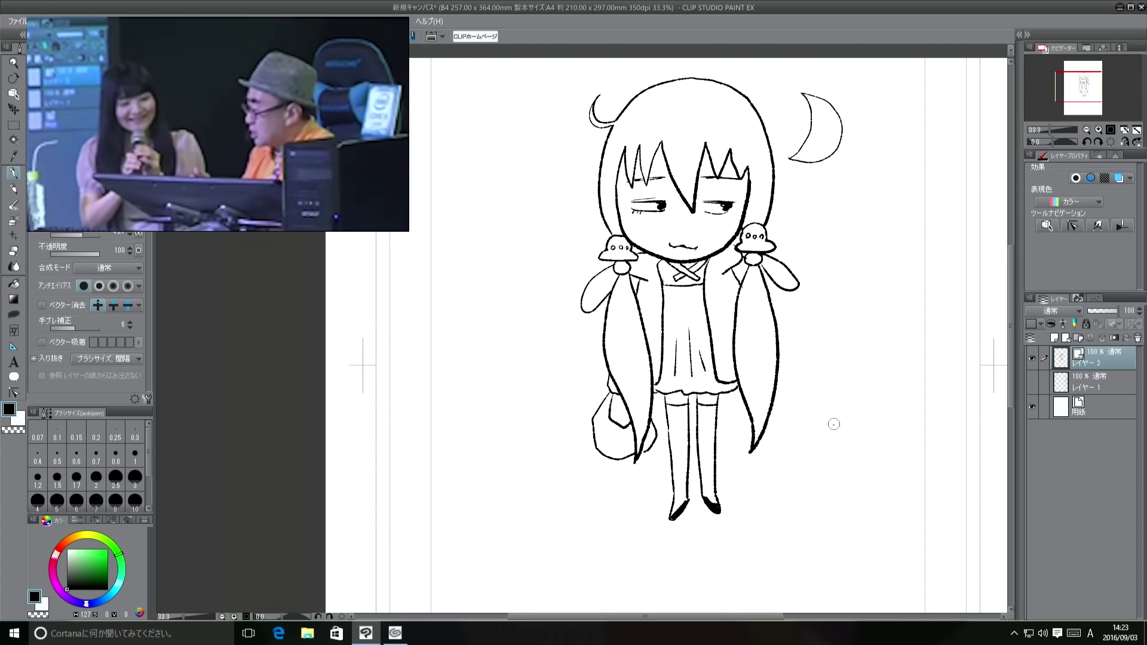
{"action": "mouse_move", "coordinate": [809, 460]}
{"action": "left_mouse_down"}
{"action": "mouse_move", "coordinate": [737, 442]}
{"action": "mouse_move", "coordinate": [752, 424]}
{"action": "mouse_move", "coordinate": [750, 394]}
{"action": "mouse_move", "coordinate": [765, 393]}
{"action": "mouse_move", "coordinate": [762, 425]}
{"action": "mouse_move", "coordinate": [780, 426]}
{"action": "mouse_move", "coordinate": [789, 398]}
{"action": "mouse_move", "coordinate": [793, 429]}
{"action": "left_mouse_up"}
{"action": "left_click_drag", "start_coordinate": [800, 452], "coordinate": [759, 467]}
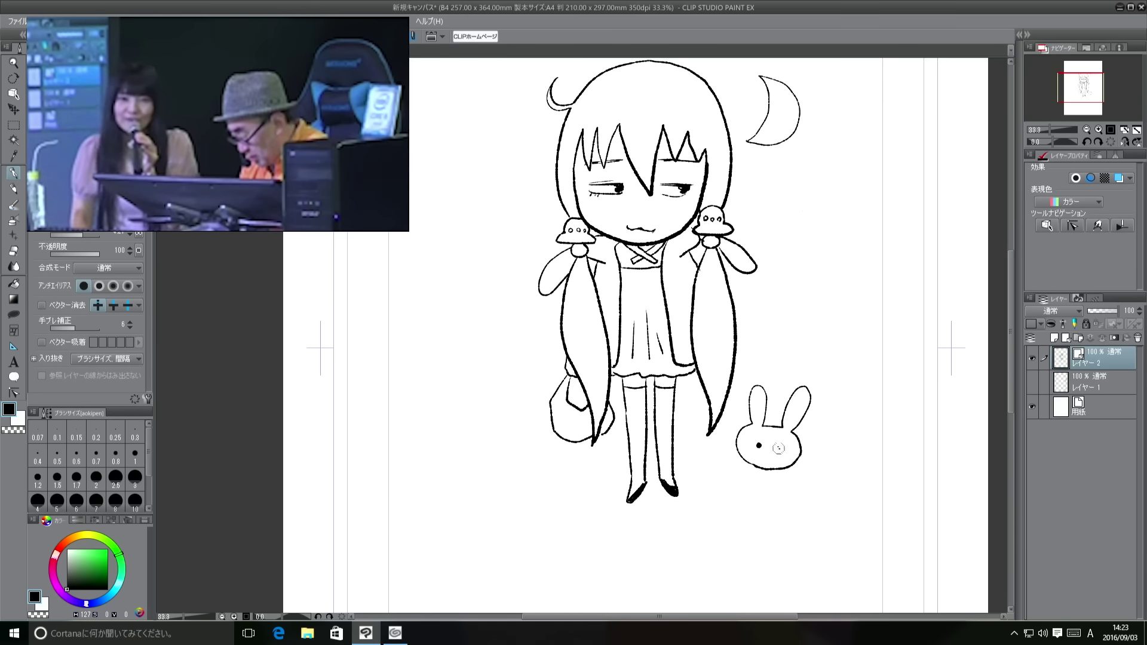
{"action": "left_click_drag", "start_coordinate": [763, 454], "coordinate": [776, 455]}
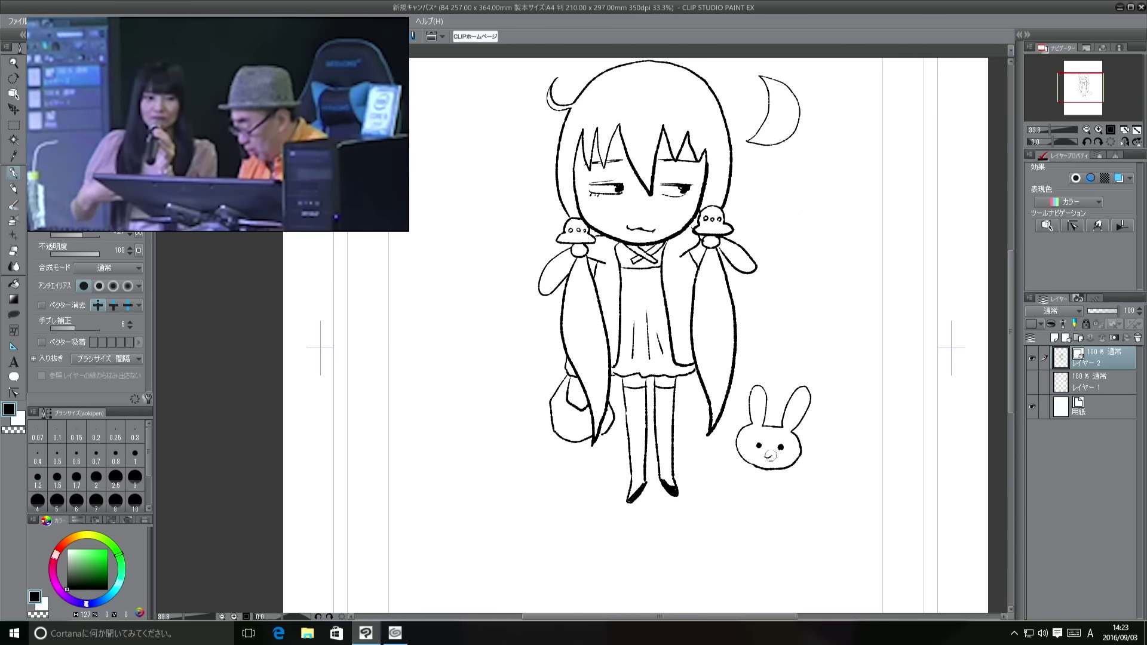
{"action": "key", "text": "ctrl+z"}
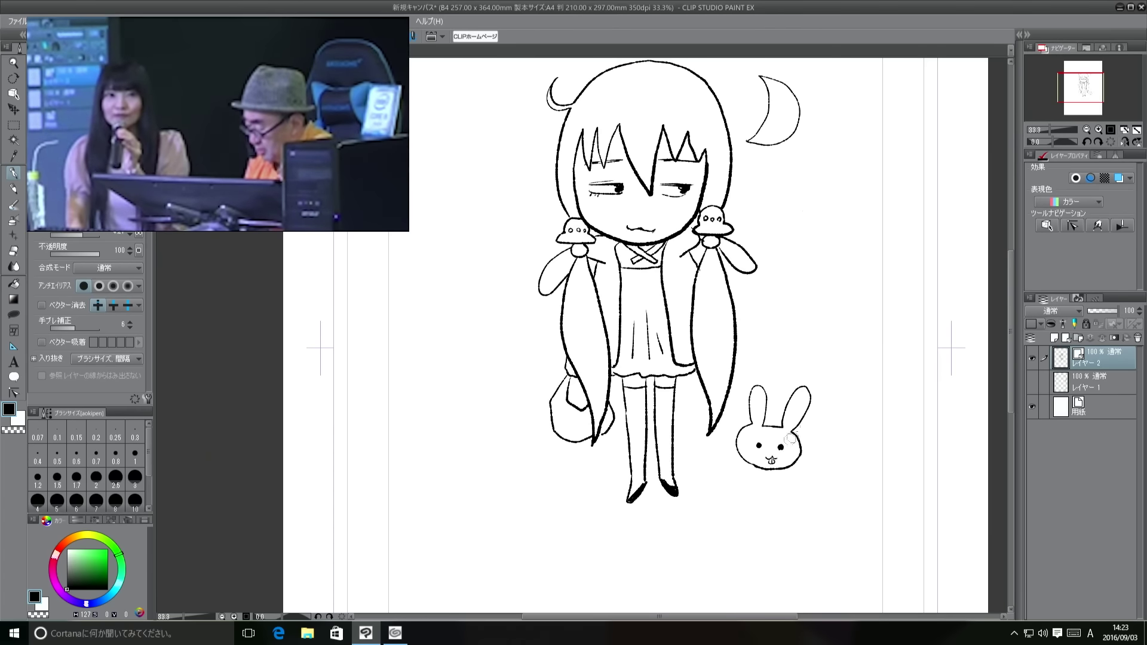
Draw the rabbit's small body below its head, with two front legs and a rounded foot on each side
{"action": "mouse_move", "coordinate": [754, 487]}
{"action": "left_mouse_down"}
{"action": "mouse_move", "coordinate": [762, 471]}
{"action": "mouse_move", "coordinate": [779, 472]}
{"action": "left_mouse_up"}
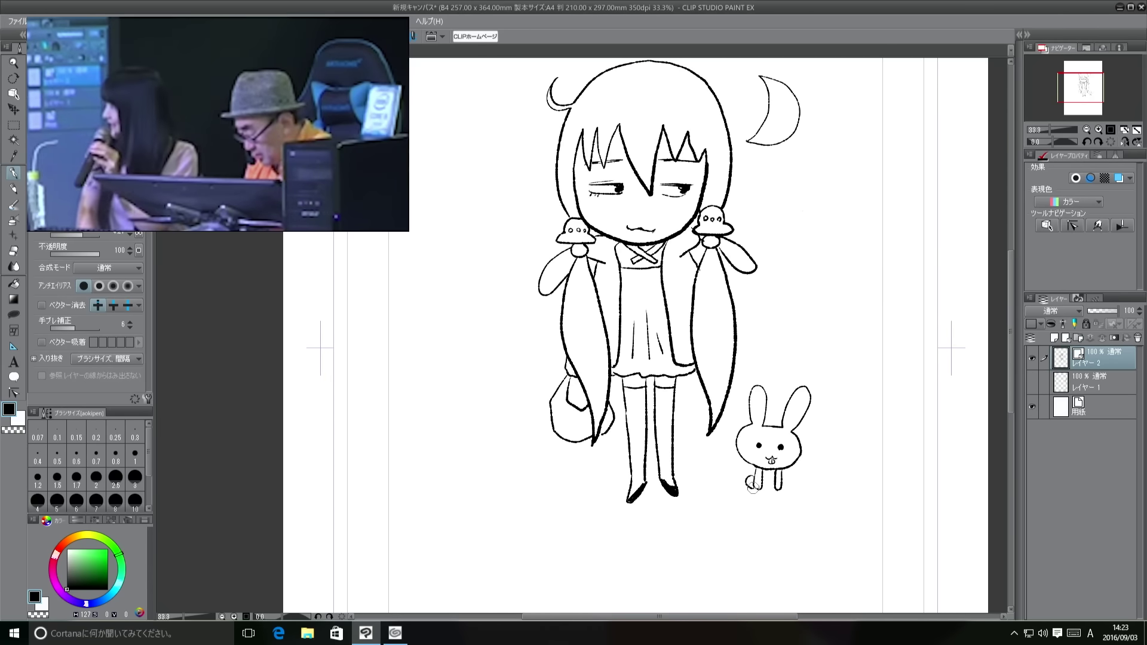
{"action": "key", "text": "ctrl+z"}
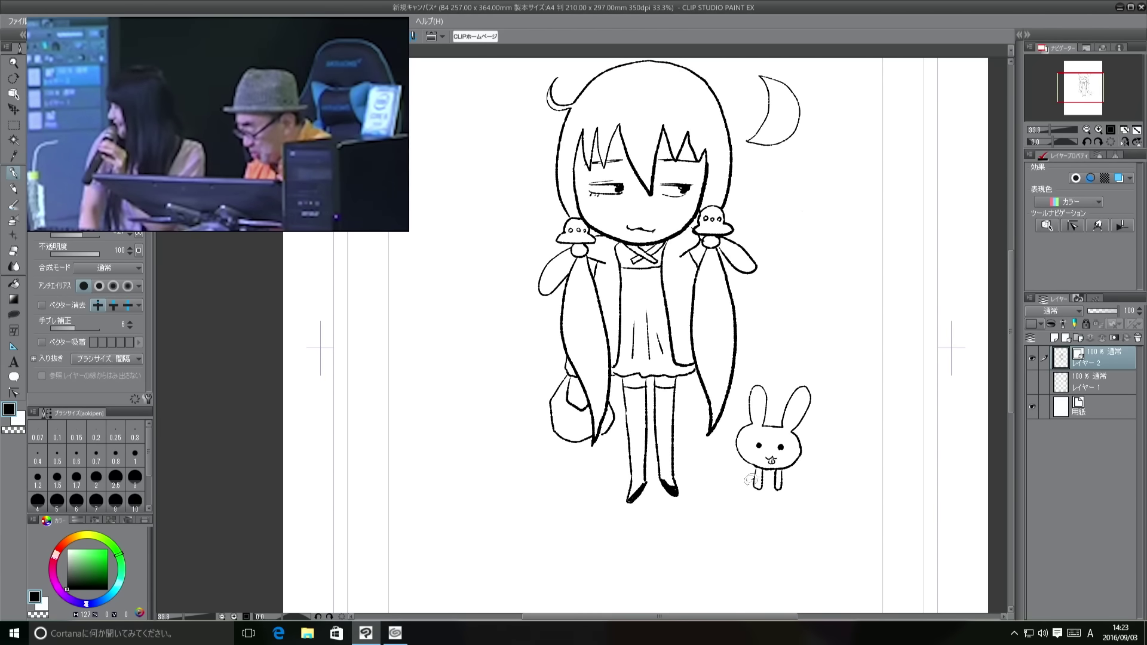
{"action": "left_click_drag", "start_coordinate": [753, 469], "coordinate": [759, 490]}
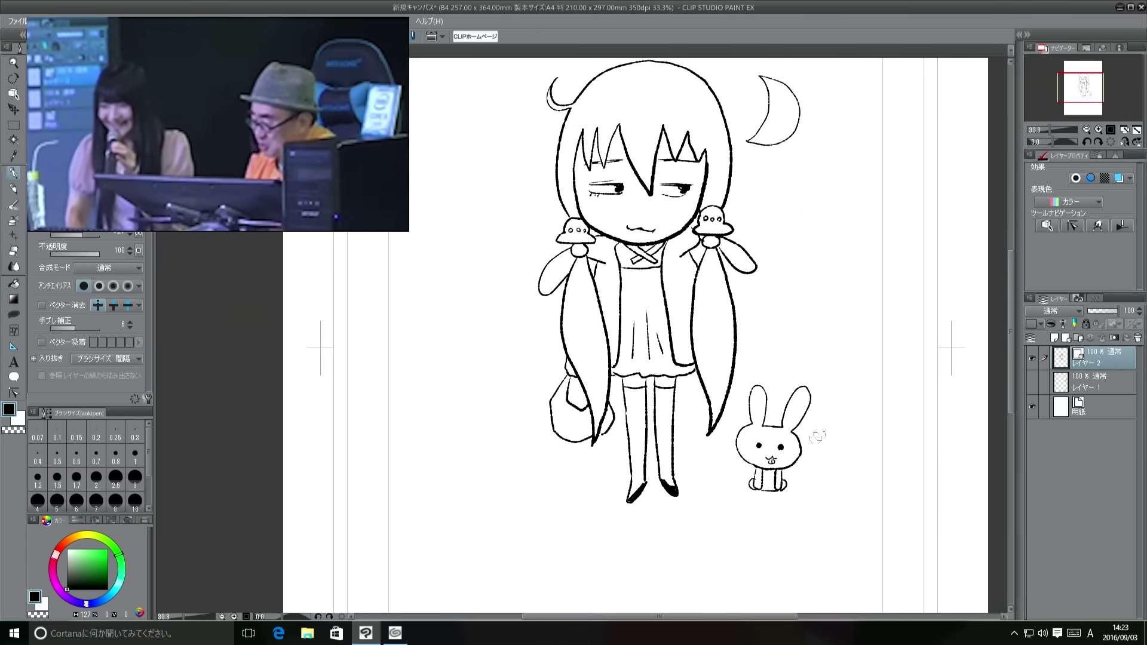
Create a new raster layer and place it directly below the line-art layer レイヤー 2
{"action": "left_click_drag", "start_coordinate": [783, 478], "coordinate": [841, 503]}
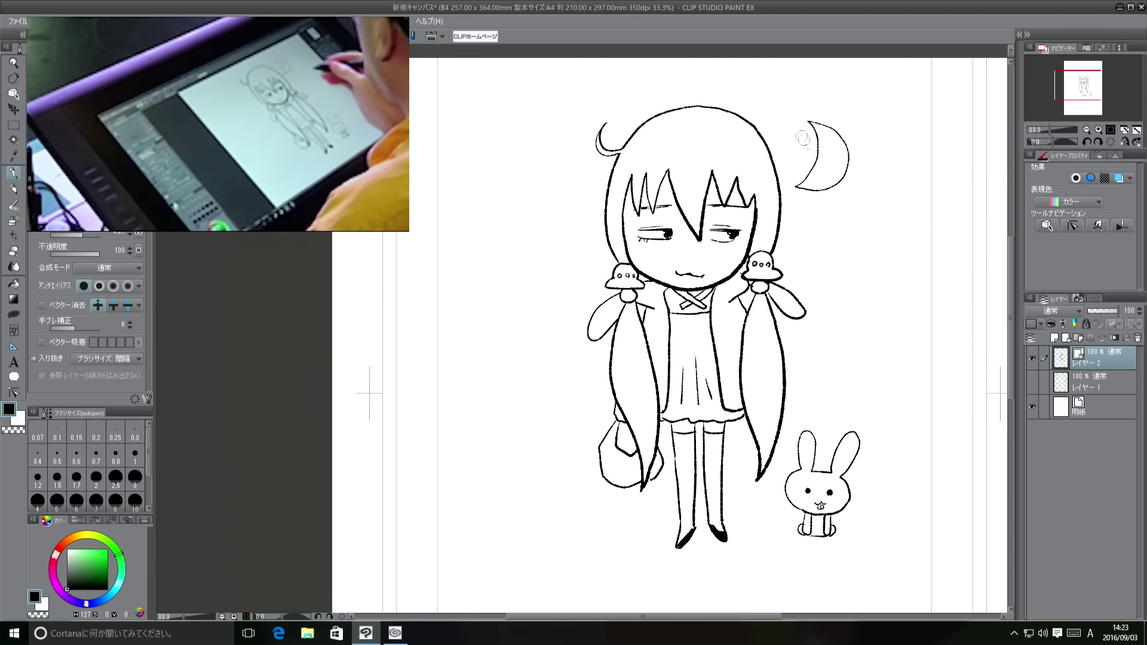
{"action": "left_click", "coordinate": [1055, 338]}
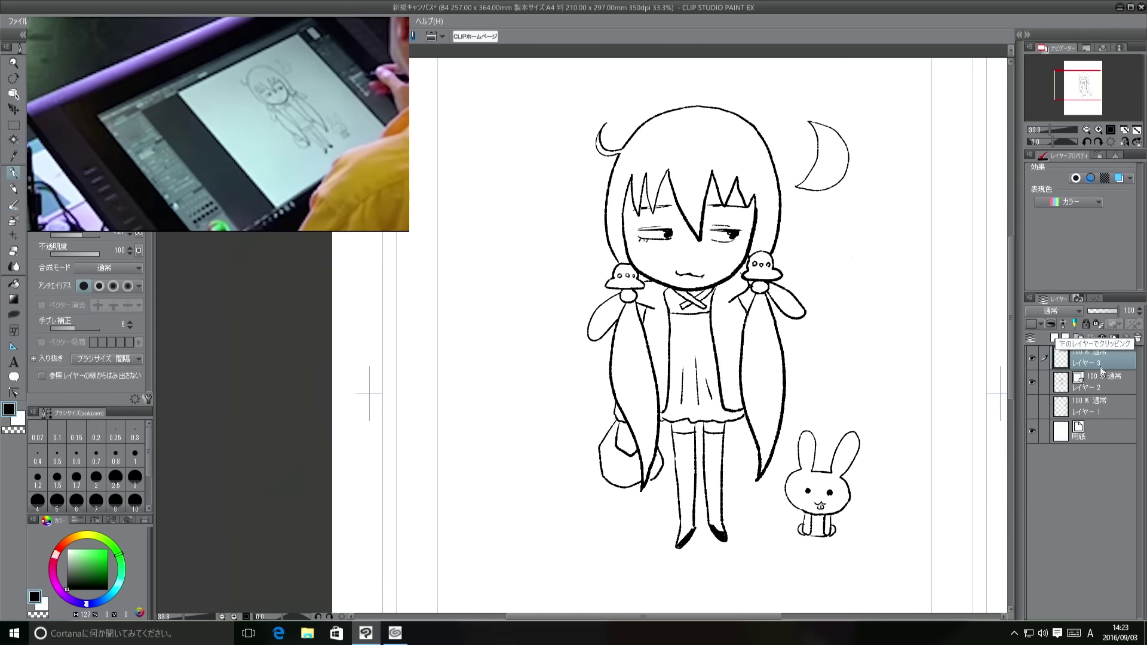
{"action": "left_click_drag", "start_coordinate": [1101, 363], "coordinate": [1113, 404]}
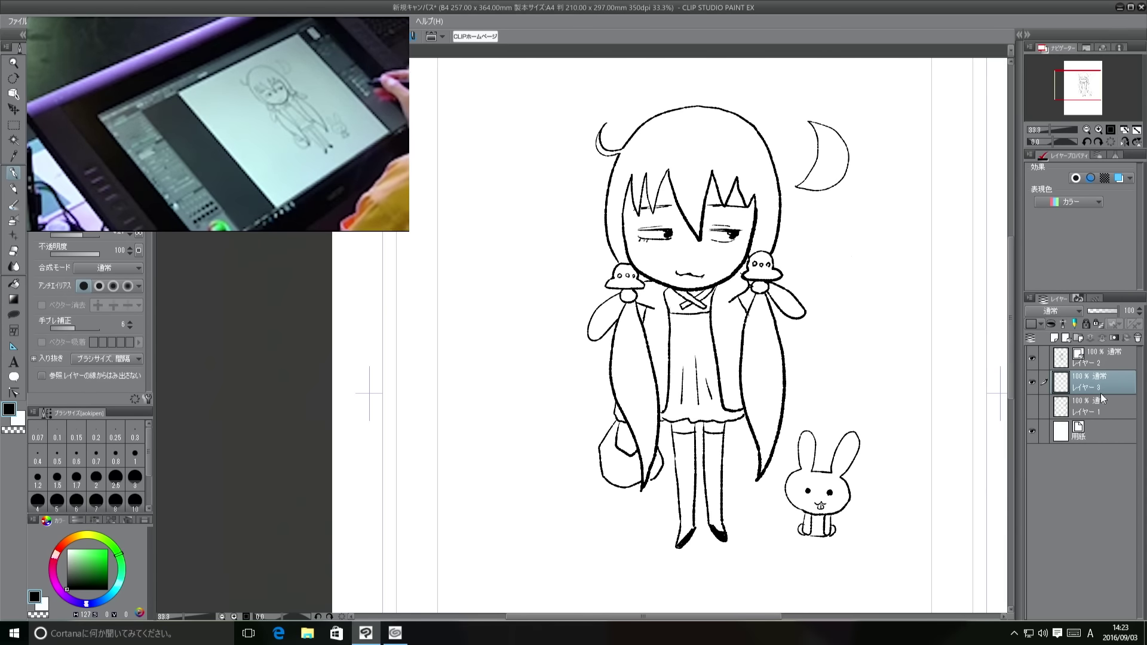
Rename the new raster layer as いろ
{"action": "double_click", "coordinate": [1087, 388]}
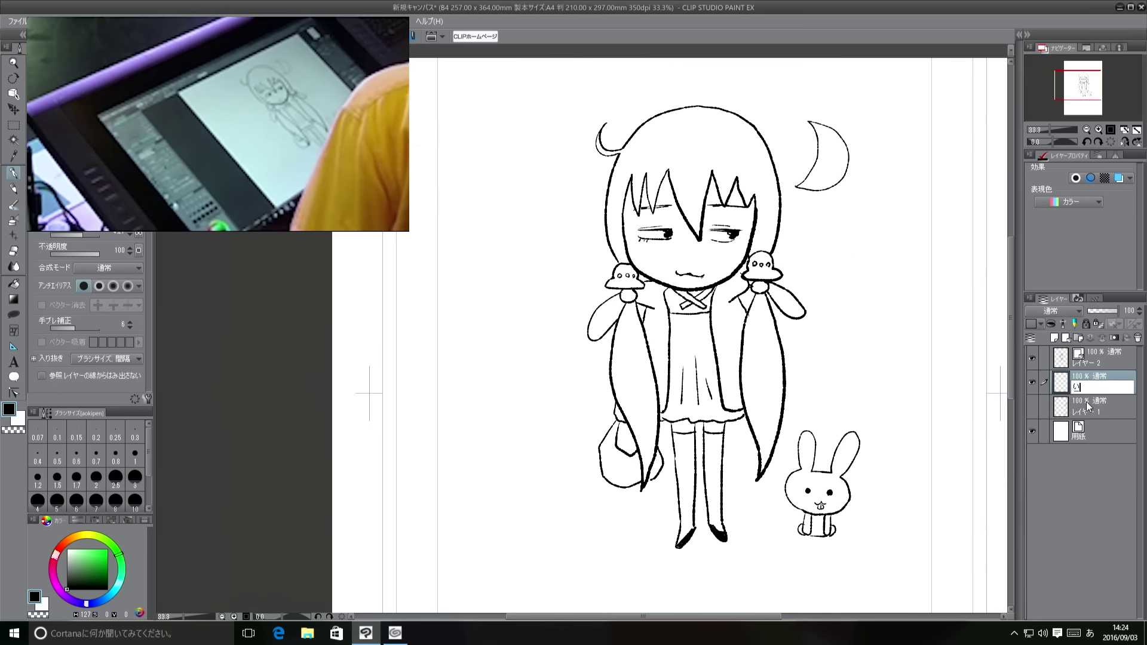
{"action": "type", "text": "いあお"}
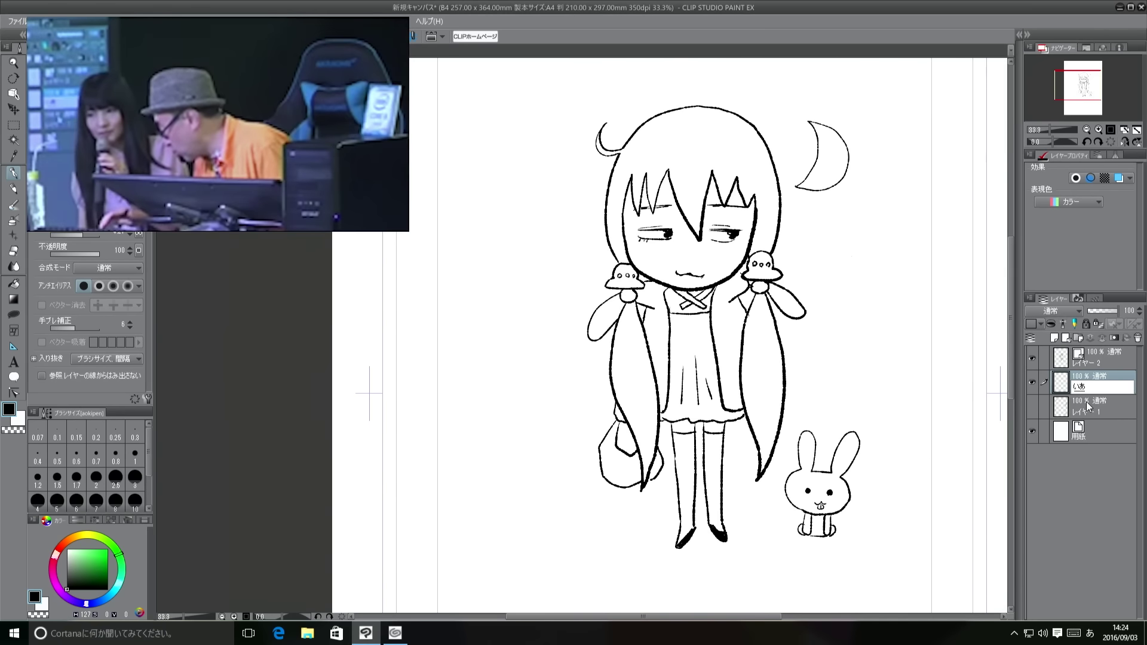
{"action": "key", "text": "BackSpace"}
{"action": "key", "text": "BackSpace"}
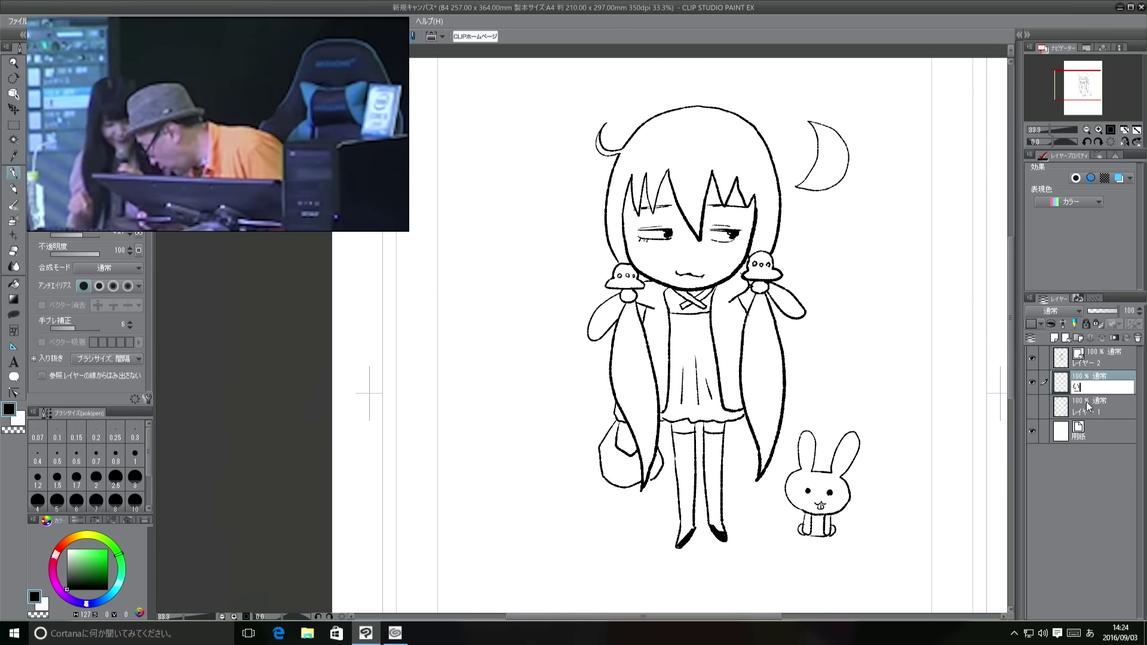
{"action": "type", "text": "r"}
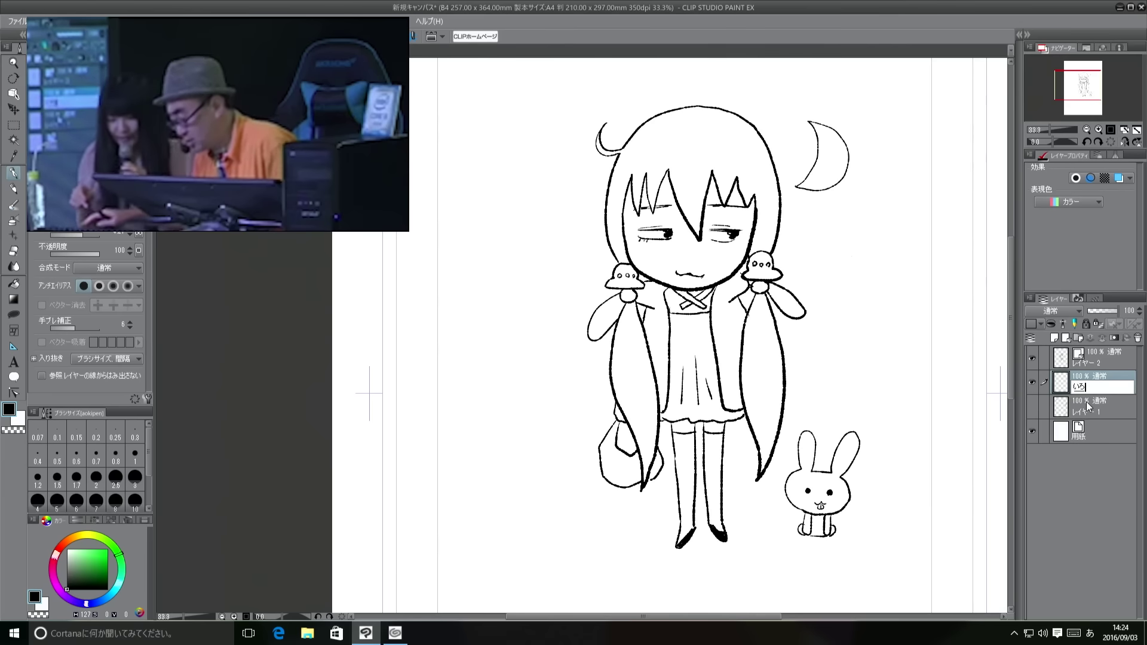
{"action": "key", "text": "Return"}
{"action": "key", "text": "Return"}
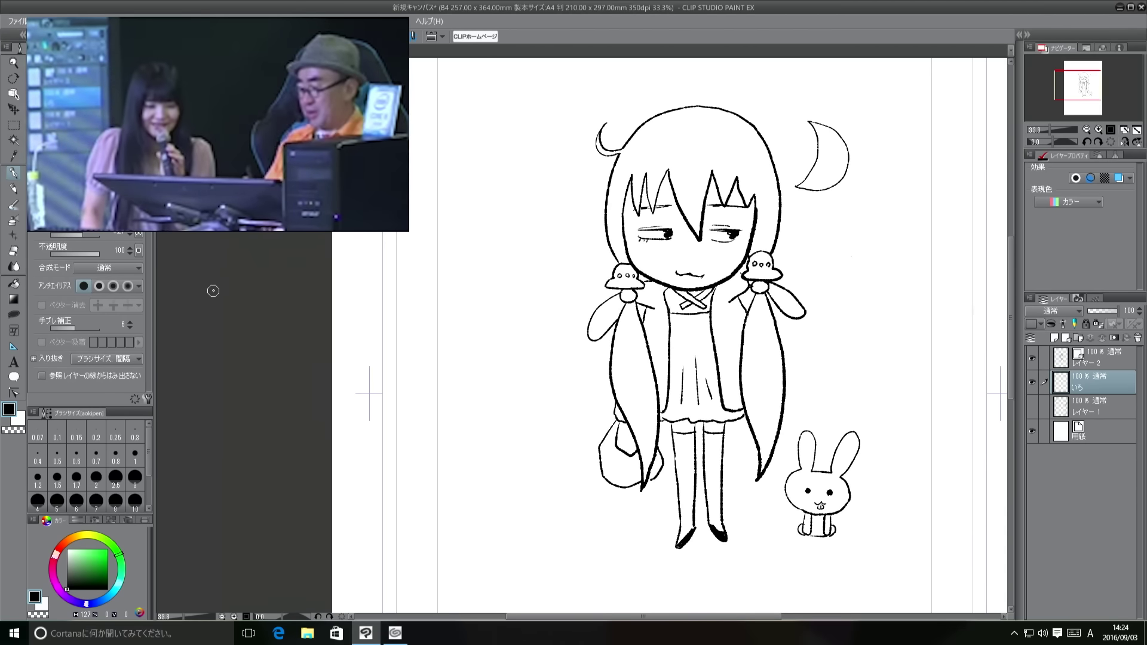
Switch to the Fill tool and choose a pale purple drawing colour with hue 293
{"action": "key", "text": "g"}
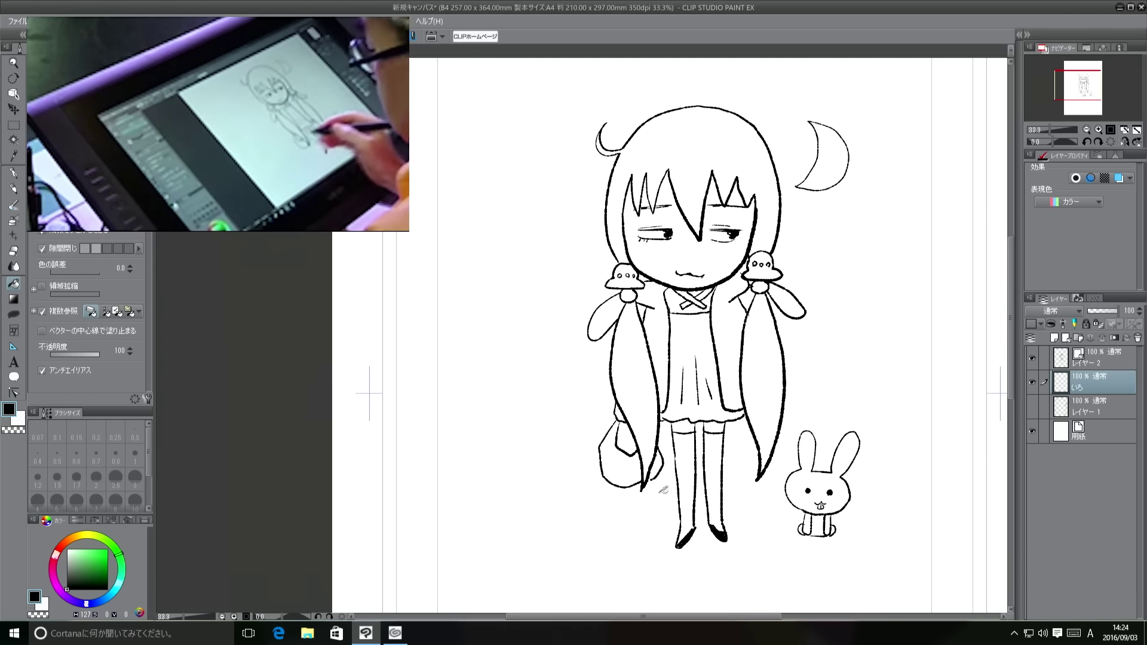
{"action": "left_click", "coordinate": [60, 594]}
{"action": "left_click", "coordinate": [78, 562]}
{"action": "left_click", "coordinate": [77, 556]}
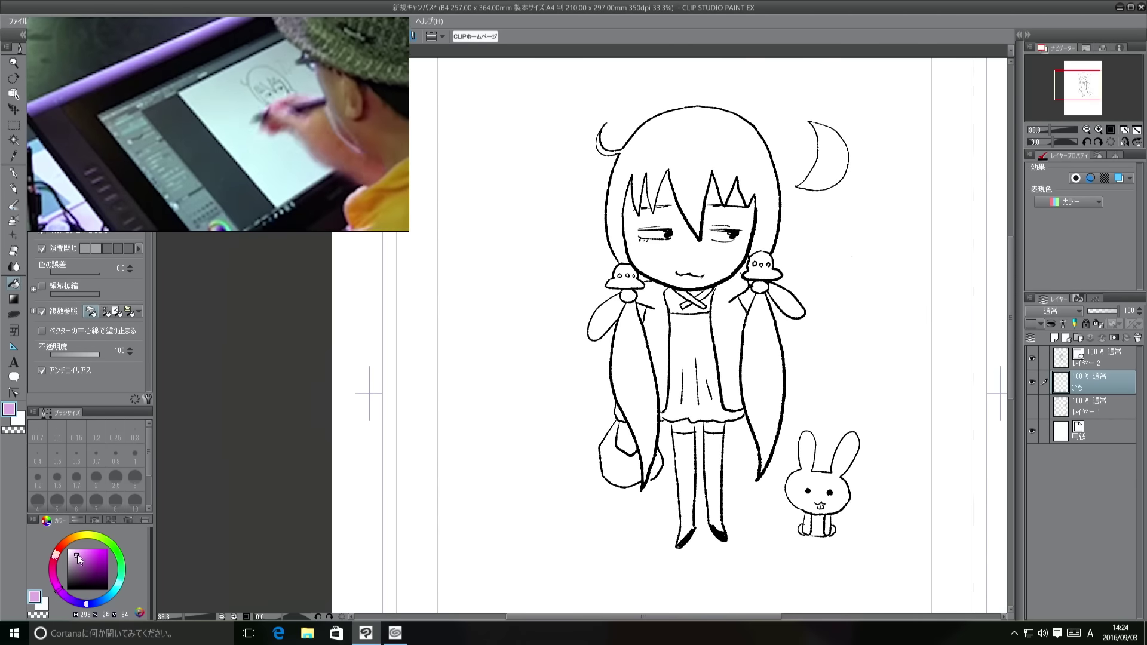
{"action": "left_click", "coordinate": [763, 230]}
{"action": "key", "text": "ctrl+z"}
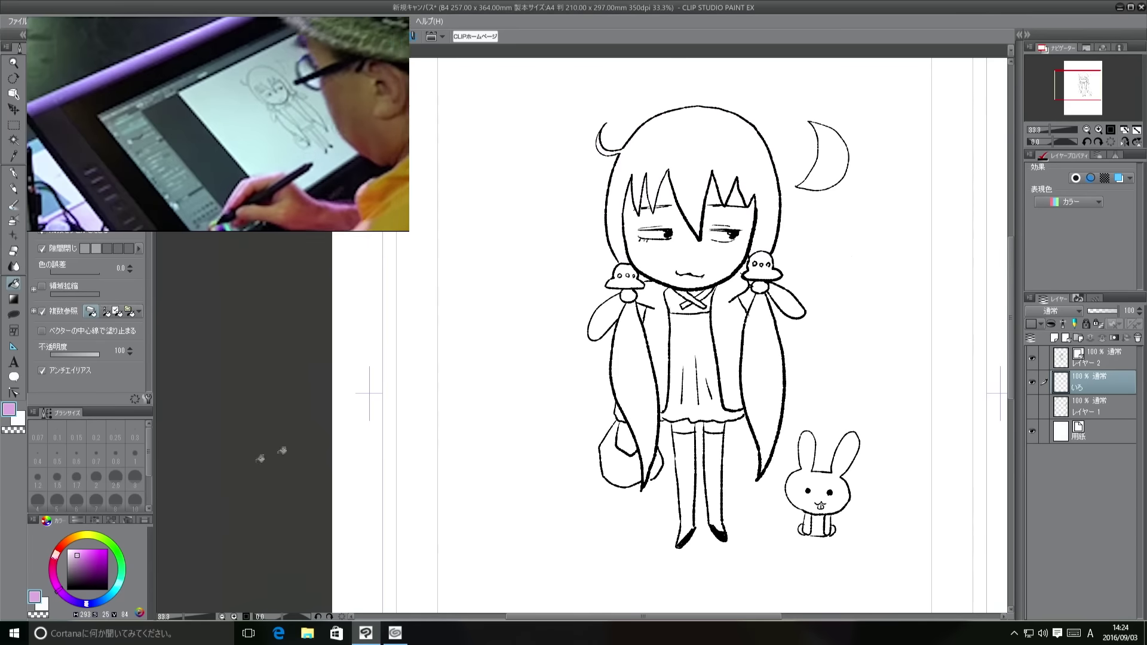
{"action": "left_click", "coordinate": [75, 555]}
{"action": "left_click", "coordinate": [745, 134]}
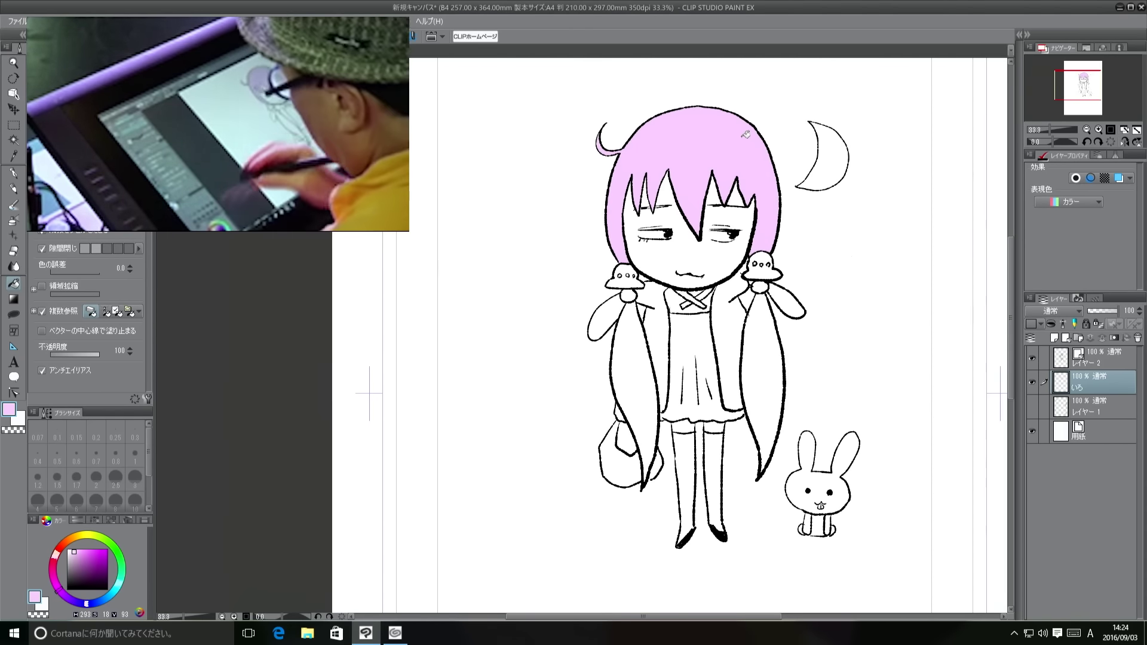
{"action": "key", "text": "ctrl+z"}
Fill the girl's hair, both pigtails and the dress with a muted light purple (H 293, S 18, V 82)
{"action": "left_click", "coordinate": [74, 556]}
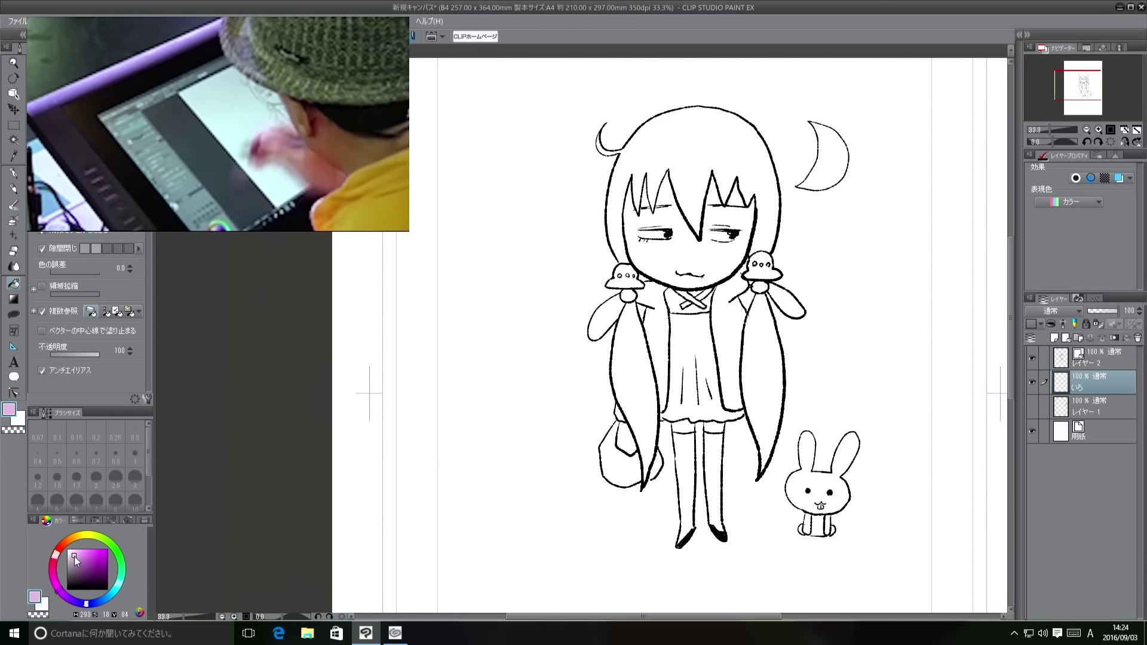
{"action": "left_click", "coordinate": [726, 158]}
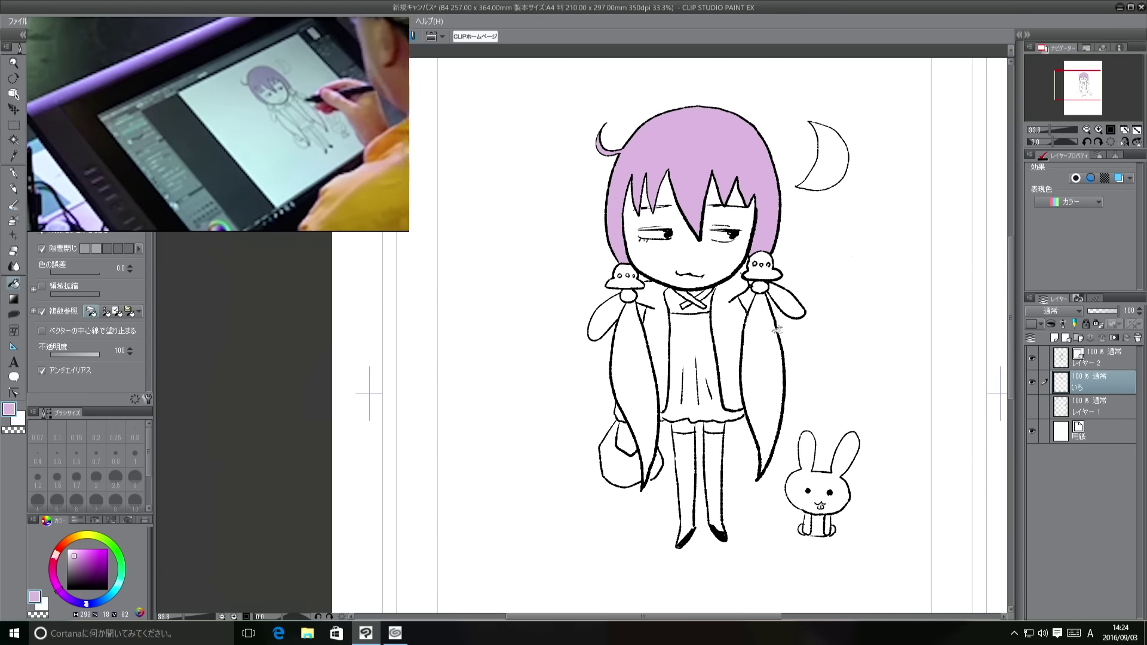
{"action": "left_click", "coordinate": [776, 329]}
{"action": "left_click", "coordinate": [638, 331]}
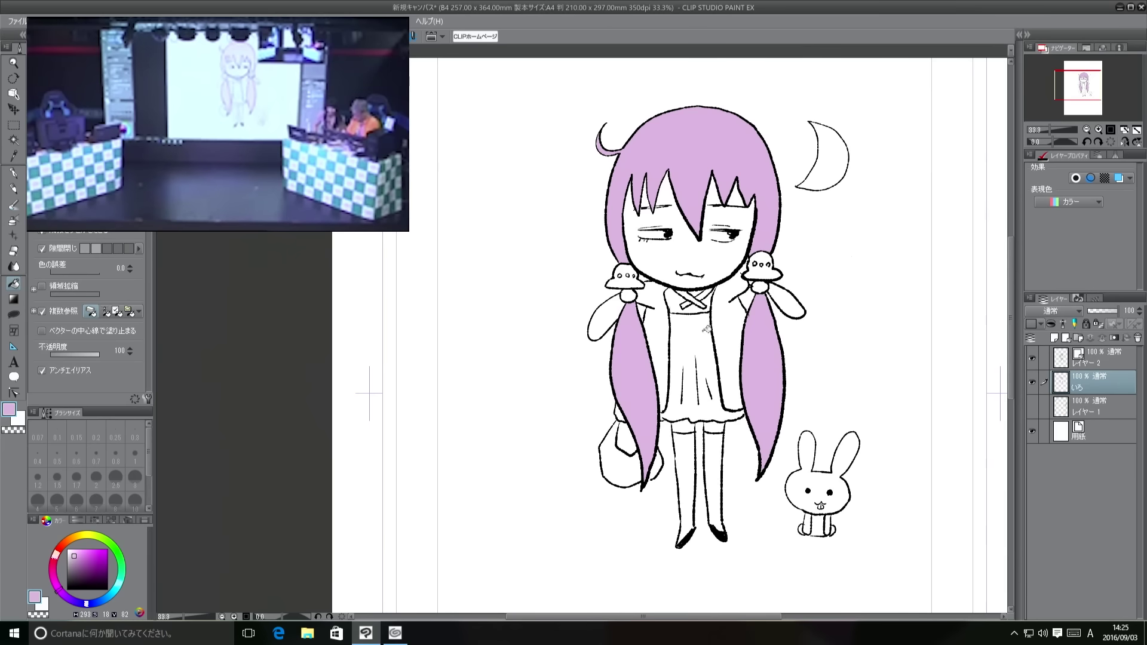
{"action": "left_click", "coordinate": [701, 335]}
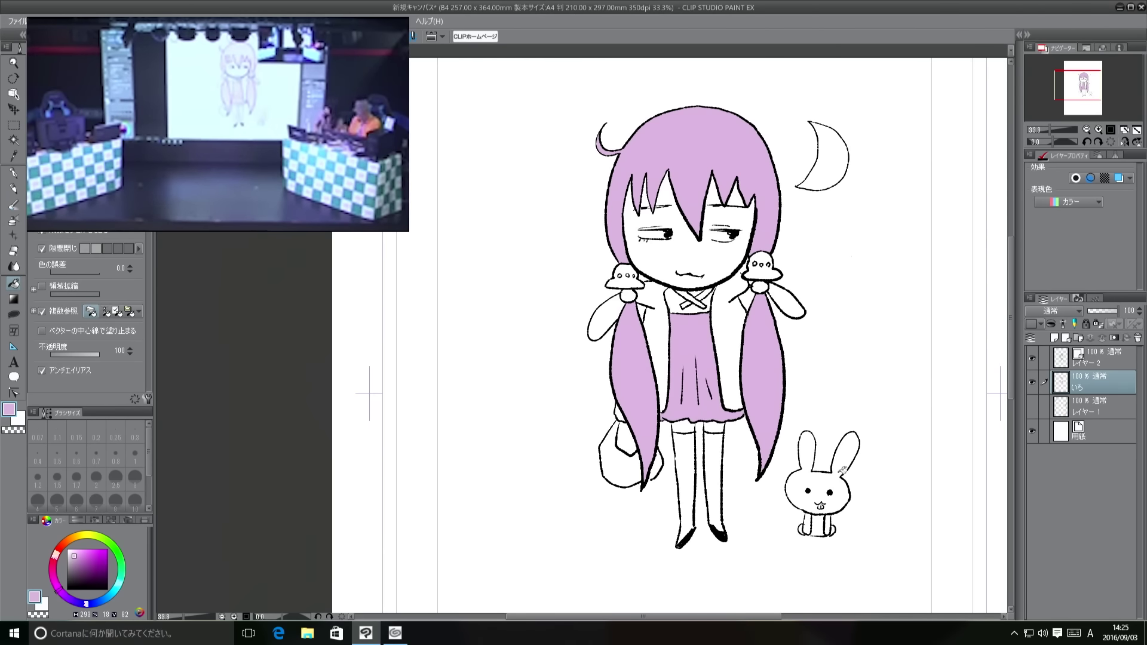
Fill the girl's jacket and both sleeves with black
{"action": "left_click", "coordinate": [66, 589]}
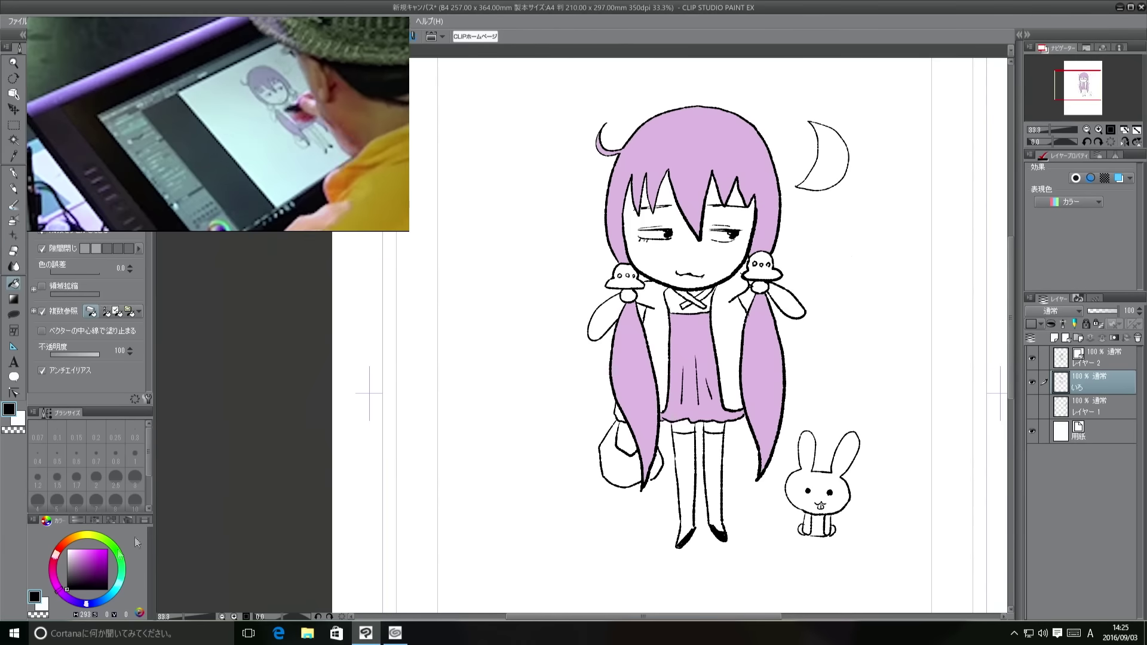
{"action": "left_click", "coordinate": [651, 358]}
{"action": "left_click", "coordinate": [601, 322]}
{"action": "left_click", "coordinate": [732, 347]}
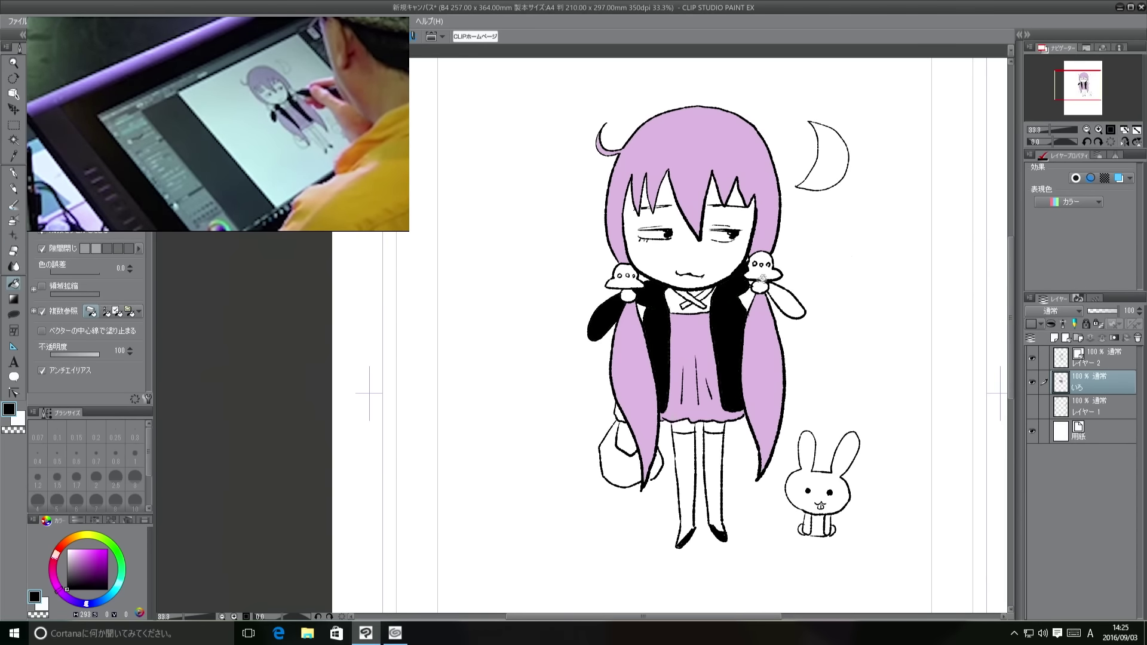
{"action": "left_click", "coordinate": [784, 292]}
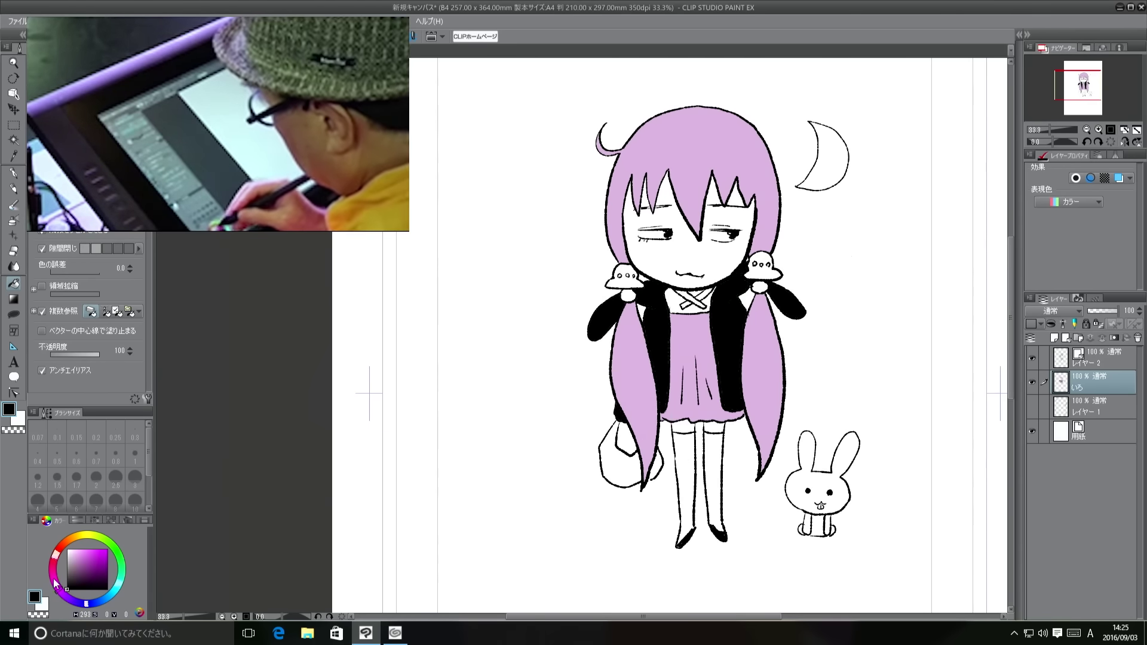
Draw double hot-pink stripes (H 331, S 82, V 91) with the Pen tool across both lower edges of the black jacket
{"action": "left_click_drag", "start_coordinate": [55, 583], "coordinate": [50, 568]}
{"action": "left_click", "coordinate": [101, 553]}
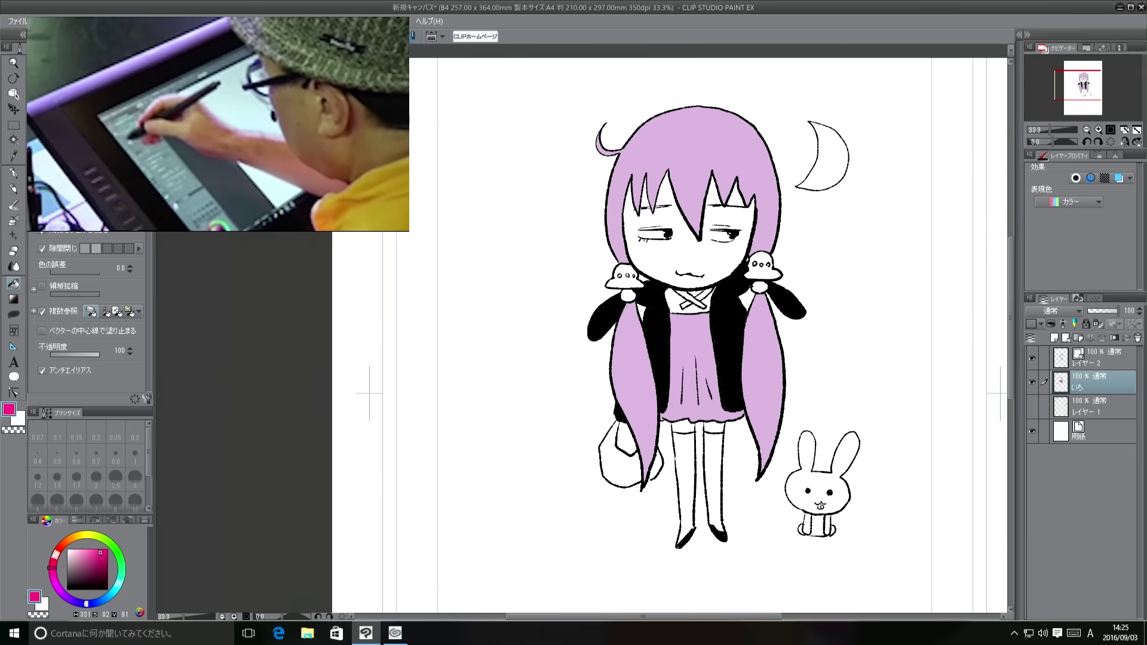
{"action": "left_click", "coordinate": [13, 173]}
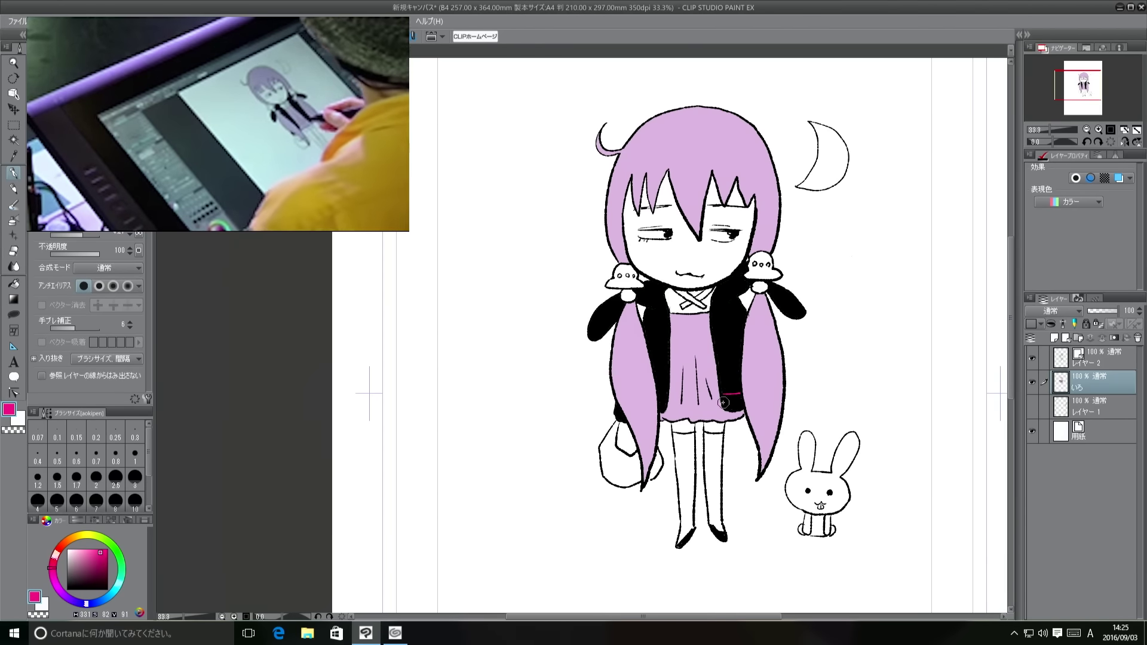
{"action": "left_click_drag", "start_coordinate": [719, 402], "coordinate": [742, 399]}
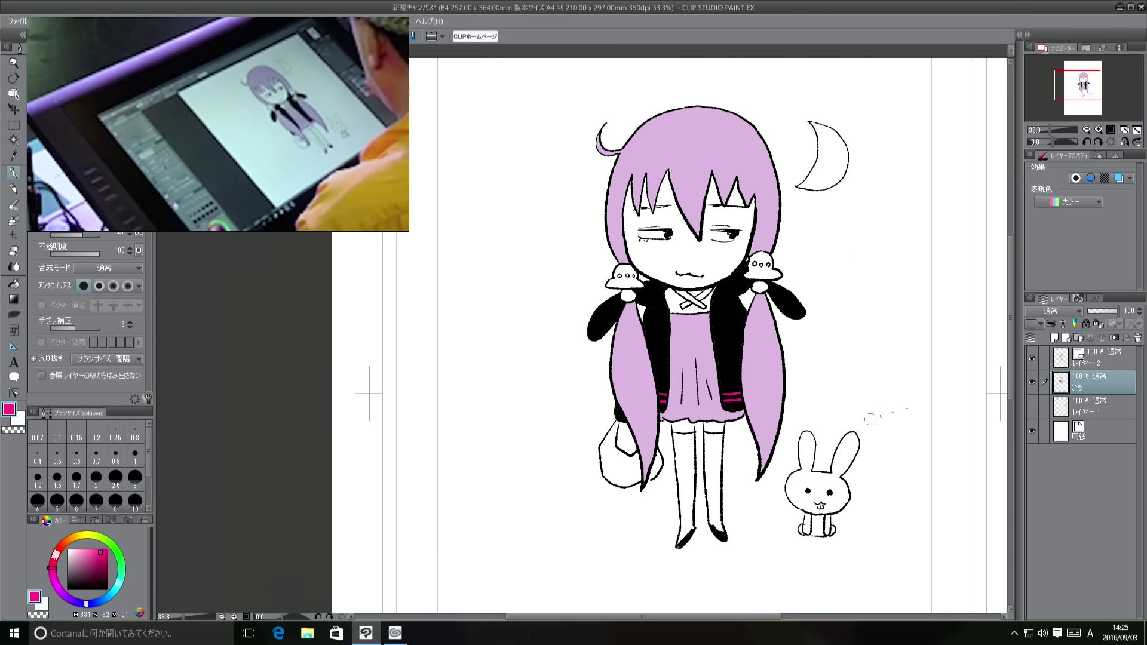
On レイヤー 2, draw two black round hair baubles beside the girl's fringe and erase the lines crossing inside the outer one
{"action": "left_click", "coordinate": [1098, 361]}
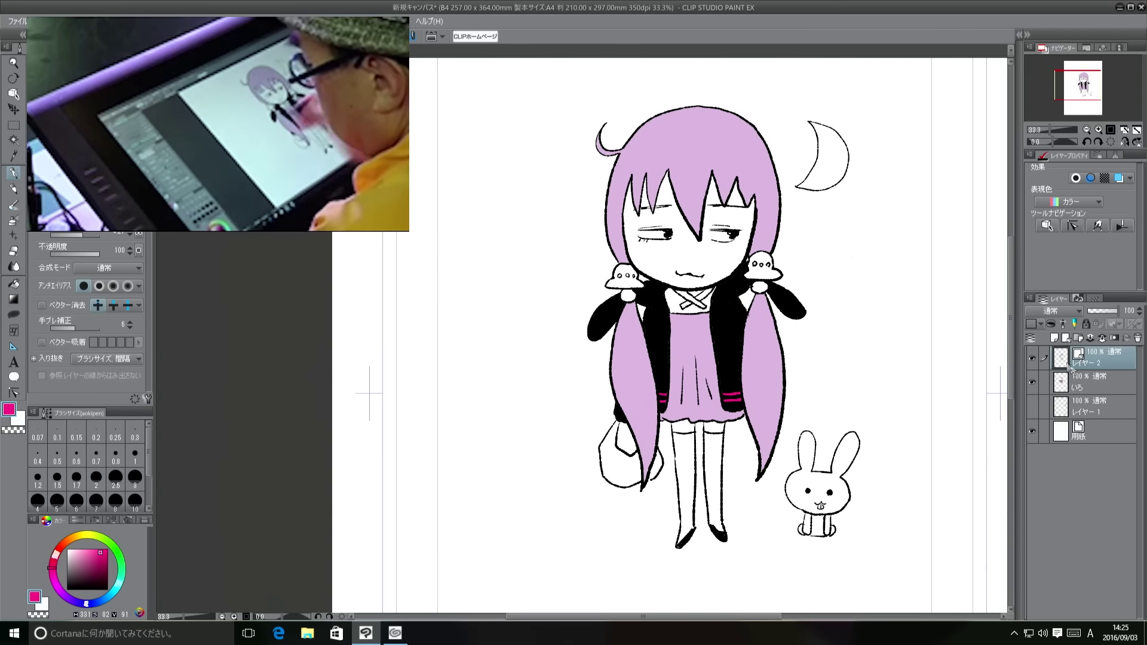
{"action": "left_click", "coordinate": [67, 589]}
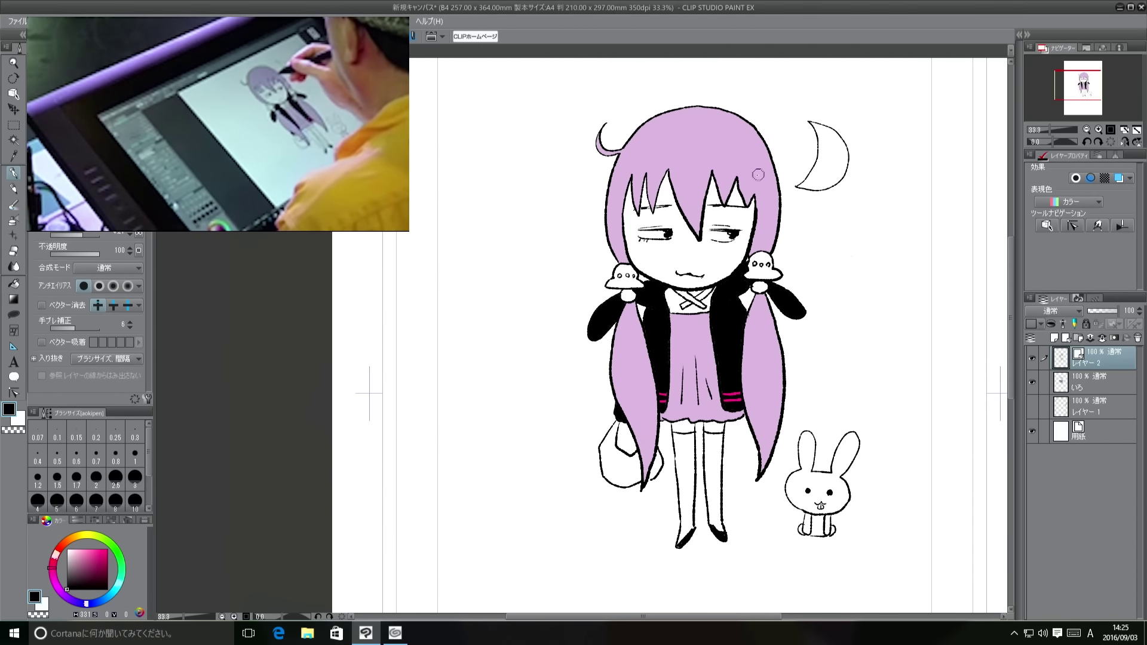
{"action": "mouse_move", "coordinate": [755, 181]}
{"action": "left_mouse_down"}
{"action": "mouse_move", "coordinate": [744, 163]}
{"action": "mouse_move", "coordinate": [768, 171]}
{"action": "mouse_move", "coordinate": [758, 181]}
{"action": "mouse_move", "coordinate": [777, 148]}
{"action": "mouse_move", "coordinate": [789, 165]}
{"action": "mouse_move", "coordinate": [771, 177]}
{"action": "mouse_move", "coordinate": [770, 157]}
{"action": "left_mouse_up"}
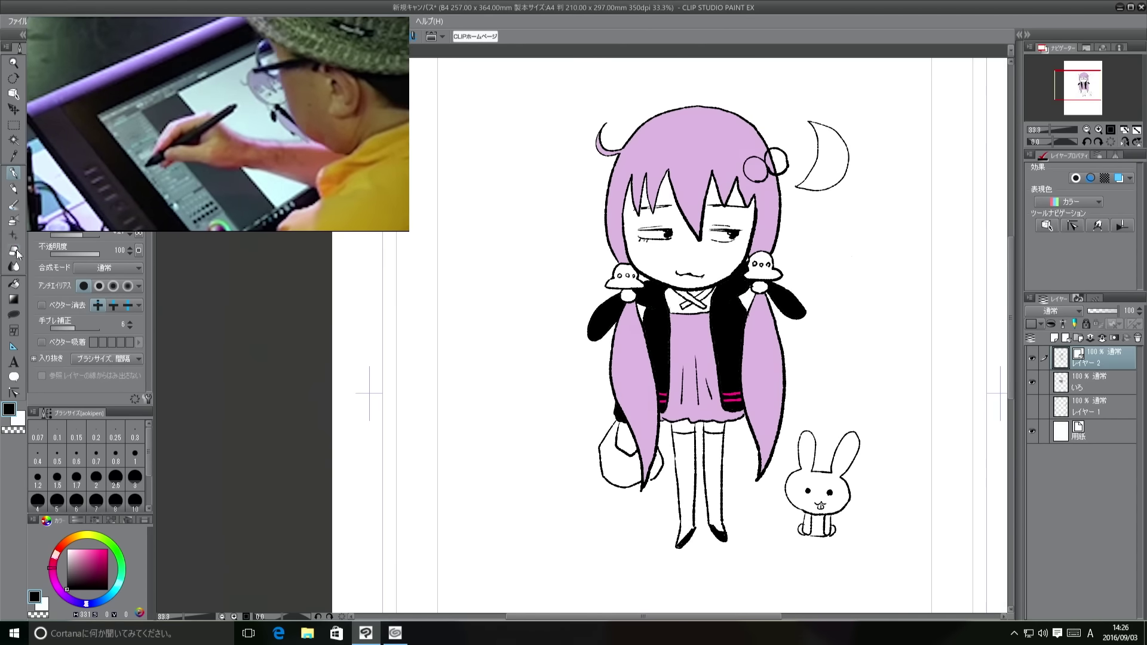
{"action": "key", "text": "e"}
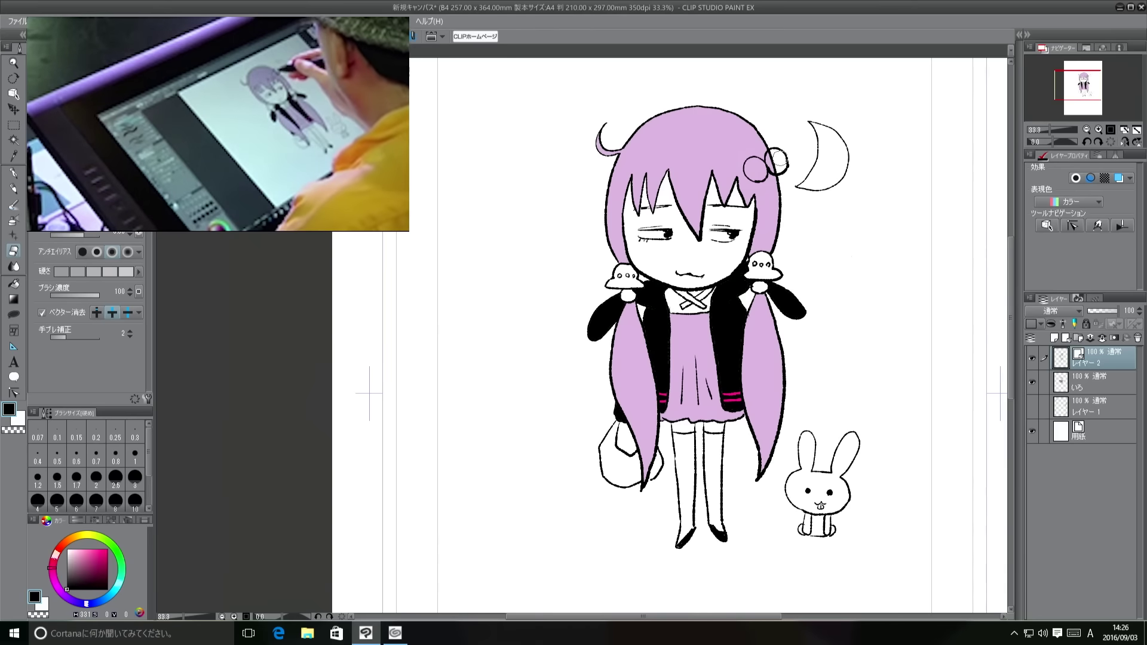
{"action": "left_click_drag", "start_coordinate": [769, 157], "coordinate": [774, 161]}
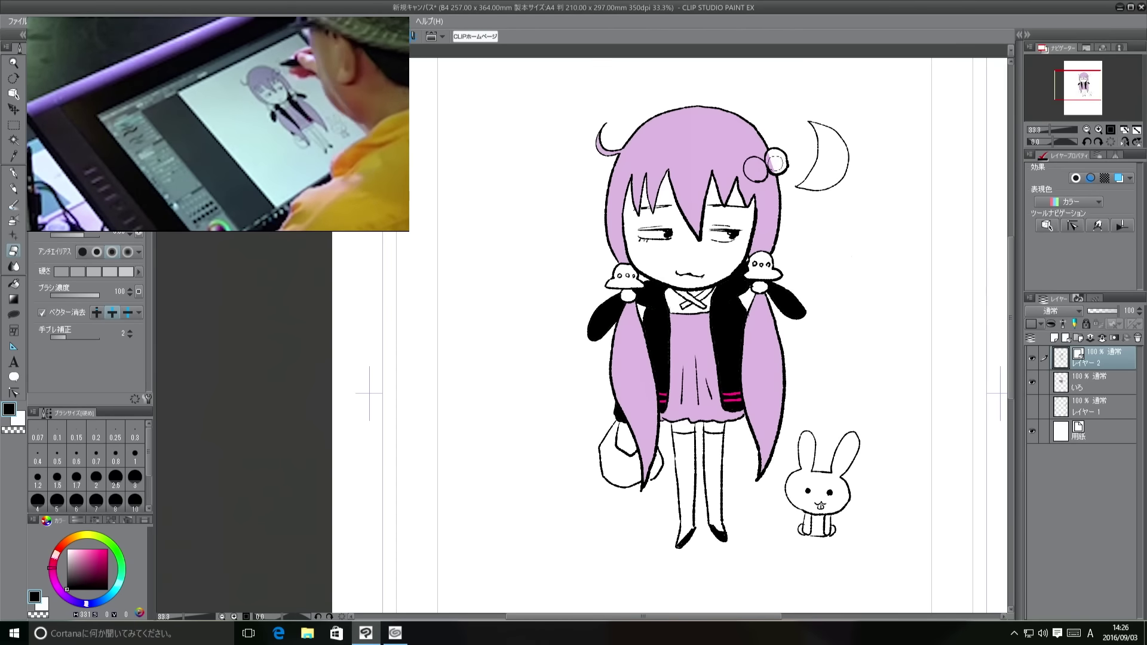
{"action": "key", "text": "p"}
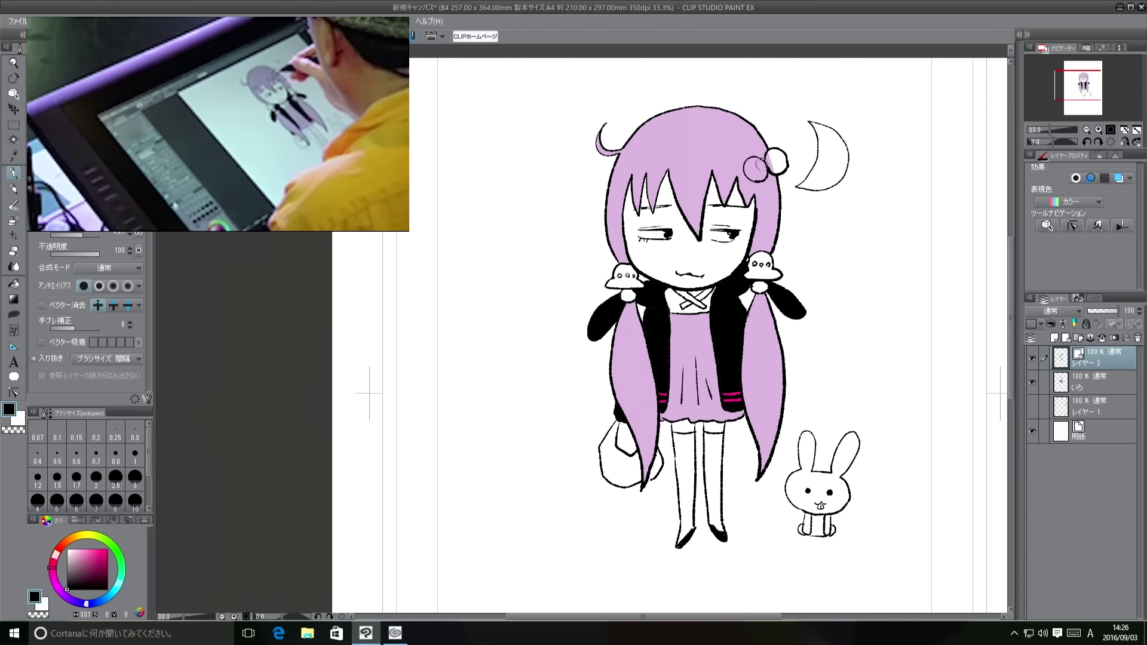
Fill both round hair baubles with pink (H 331, S 66, V 87) on the いろ layer
{"action": "left_click", "coordinate": [1091, 385]}
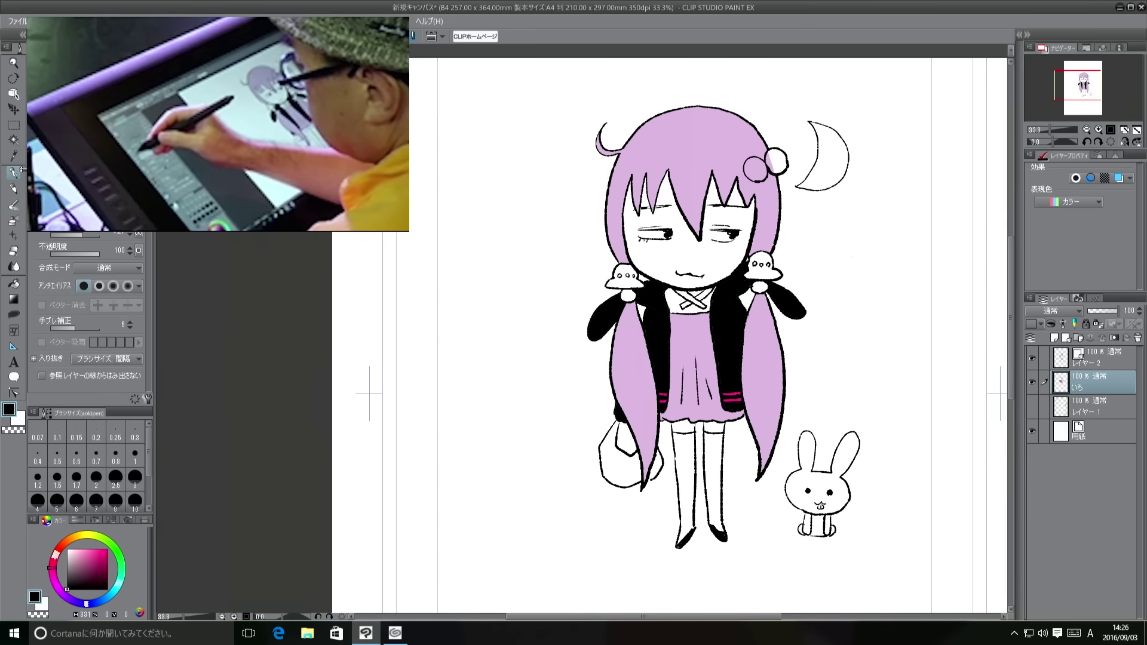
{"action": "left_click", "coordinate": [17, 285]}
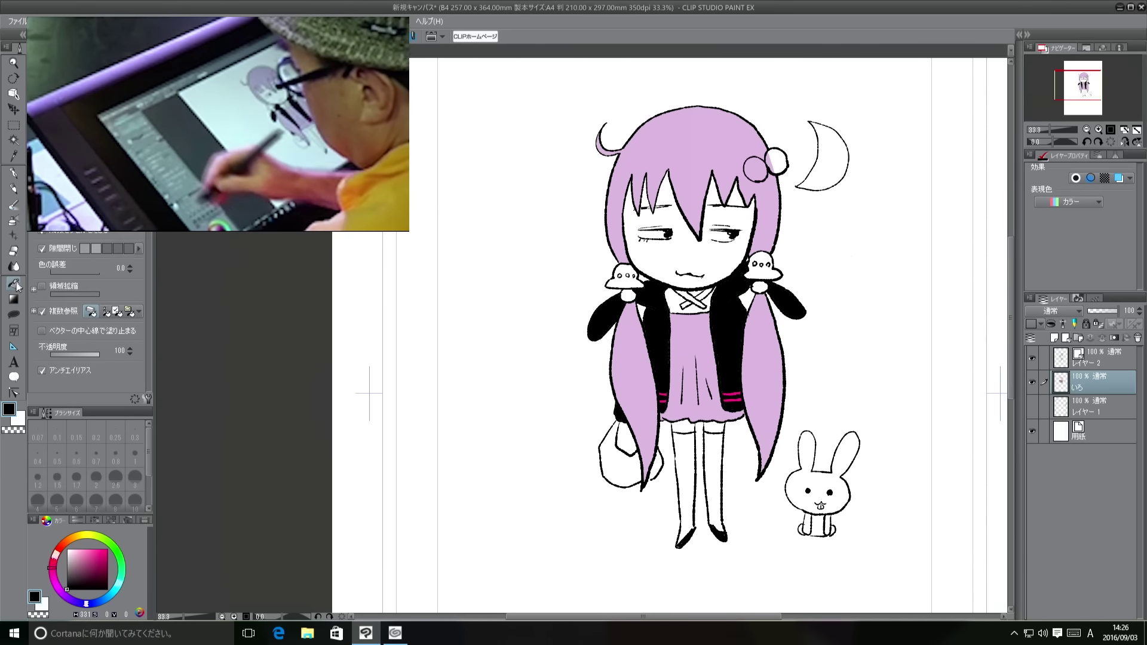
{"action": "left_click", "coordinate": [99, 554]}
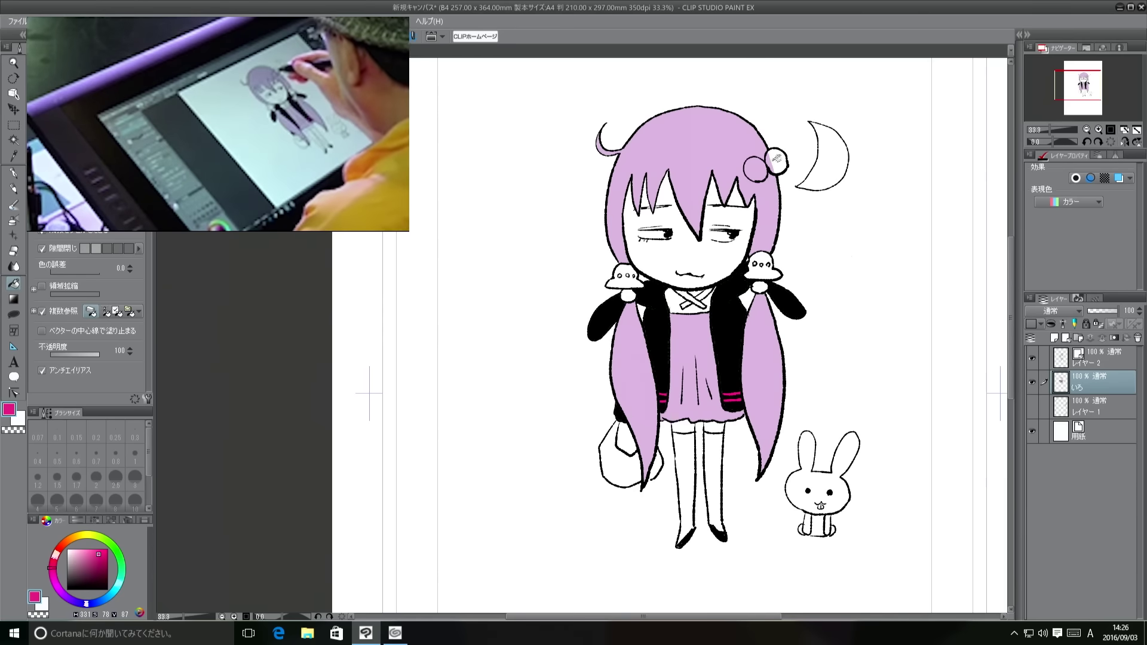
{"action": "left_click", "coordinate": [776, 159]}
{"action": "key", "text": "ctrl+z"}
{"action": "key", "text": "ctrl+z"}
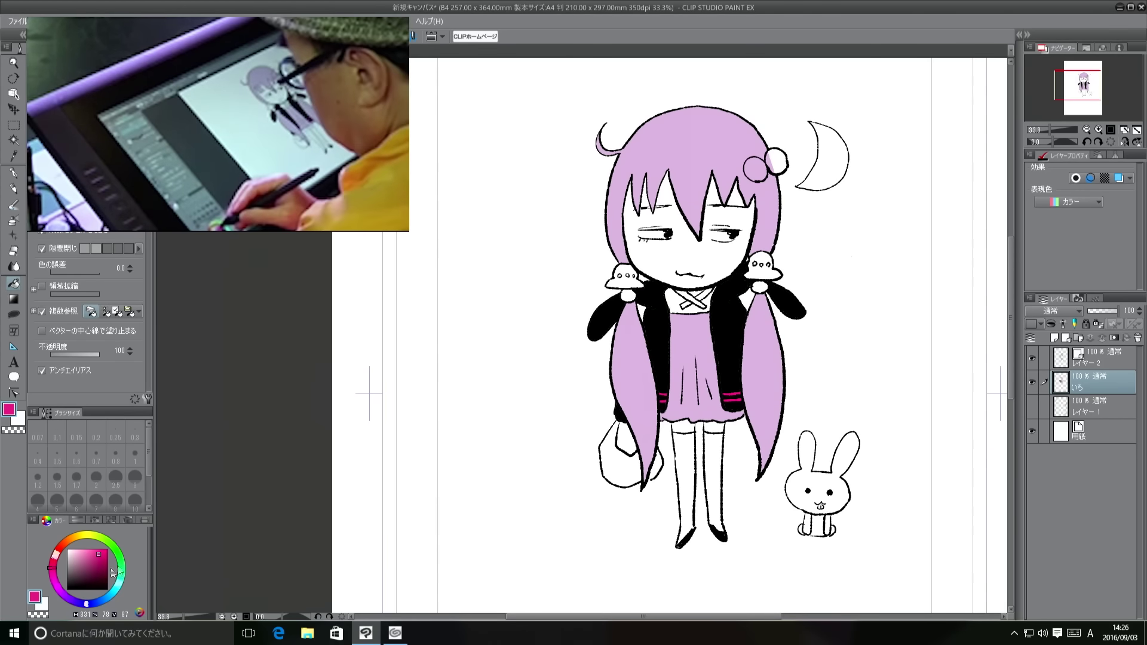
{"action": "left_click", "coordinate": [89, 557]}
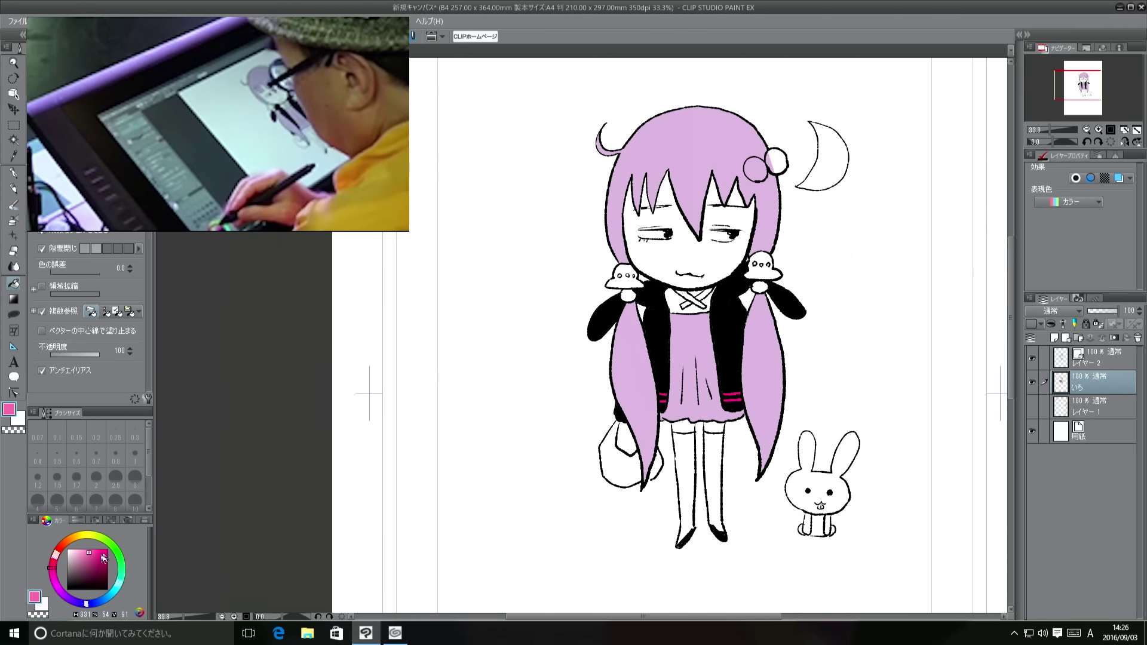
{"action": "left_click", "coordinate": [94, 556]}
{"action": "left_click", "coordinate": [774, 160]}
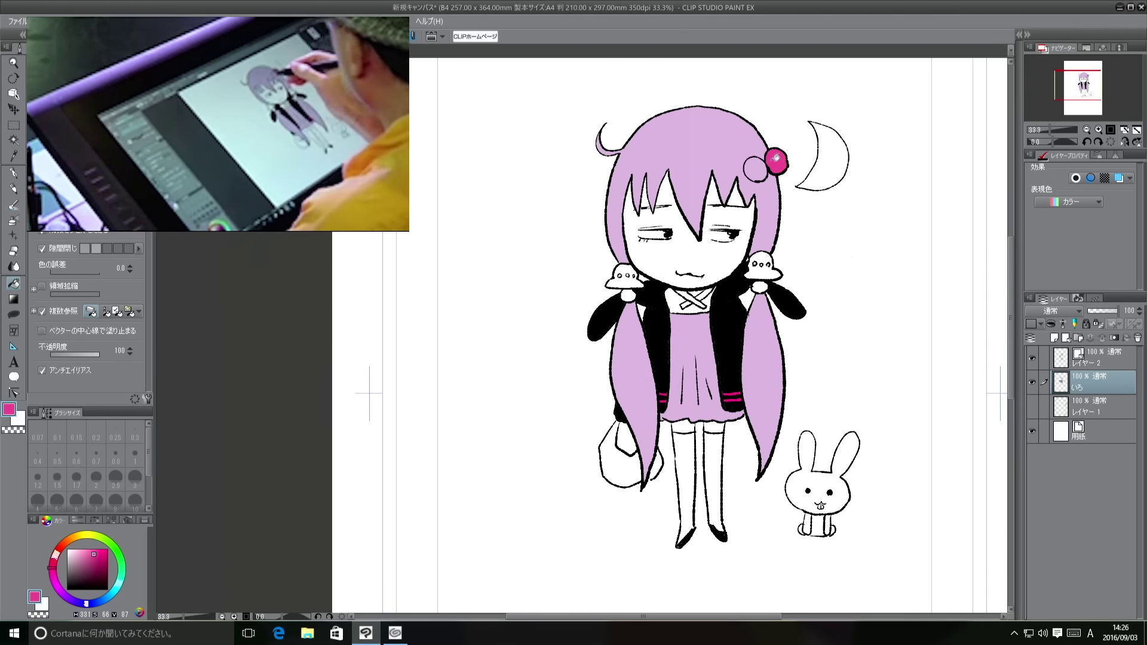
{"action": "left_click", "coordinate": [754, 169]}
Fill the crossed ribbon at the girl's neckline with black
{"action": "left_click_drag", "start_coordinate": [378, 392], "coordinate": [395, 398]}
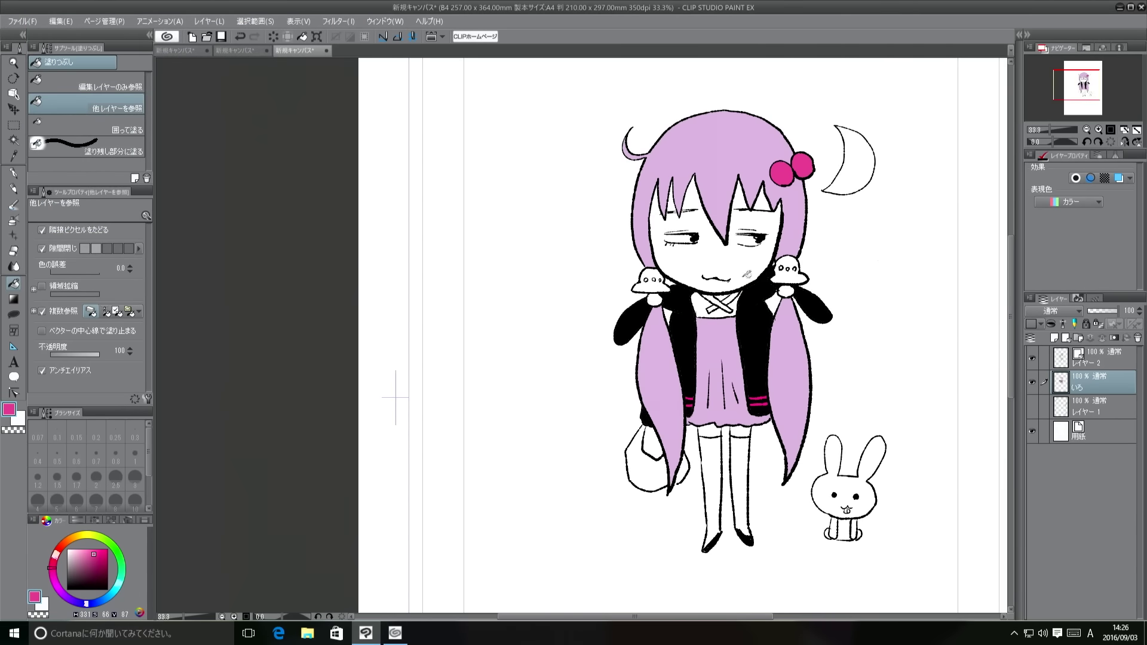
{"action": "left_click", "coordinate": [67, 589]}
{"action": "left_click", "coordinate": [727, 303]}
{"action": "left_click", "coordinate": [715, 306]}
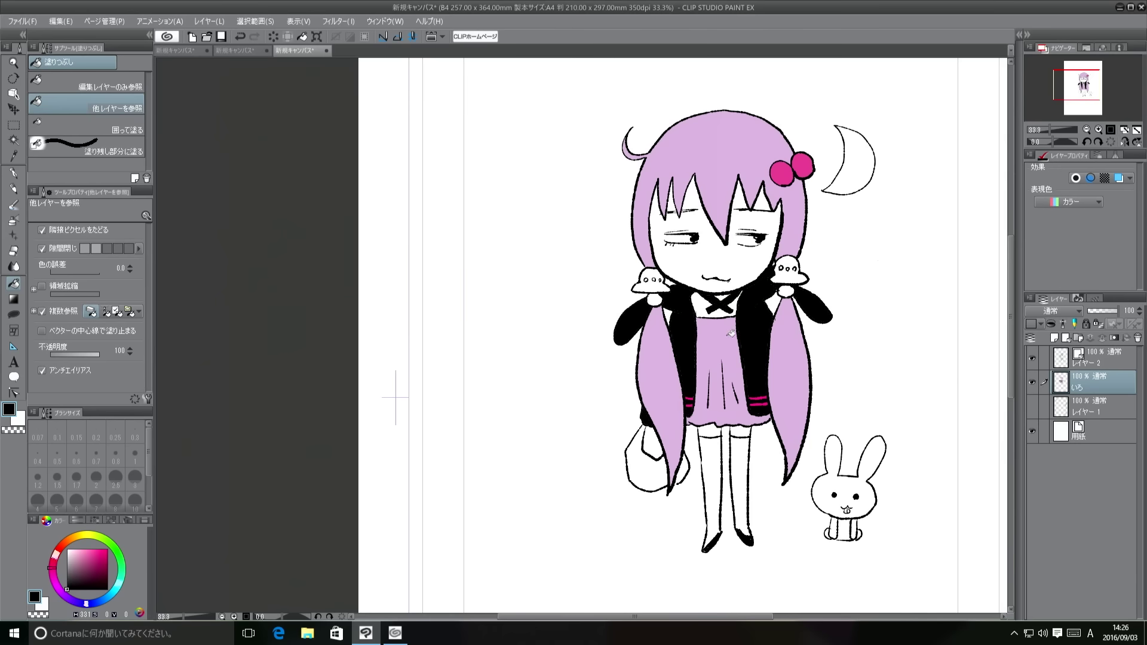
{"action": "key", "text": "super"}
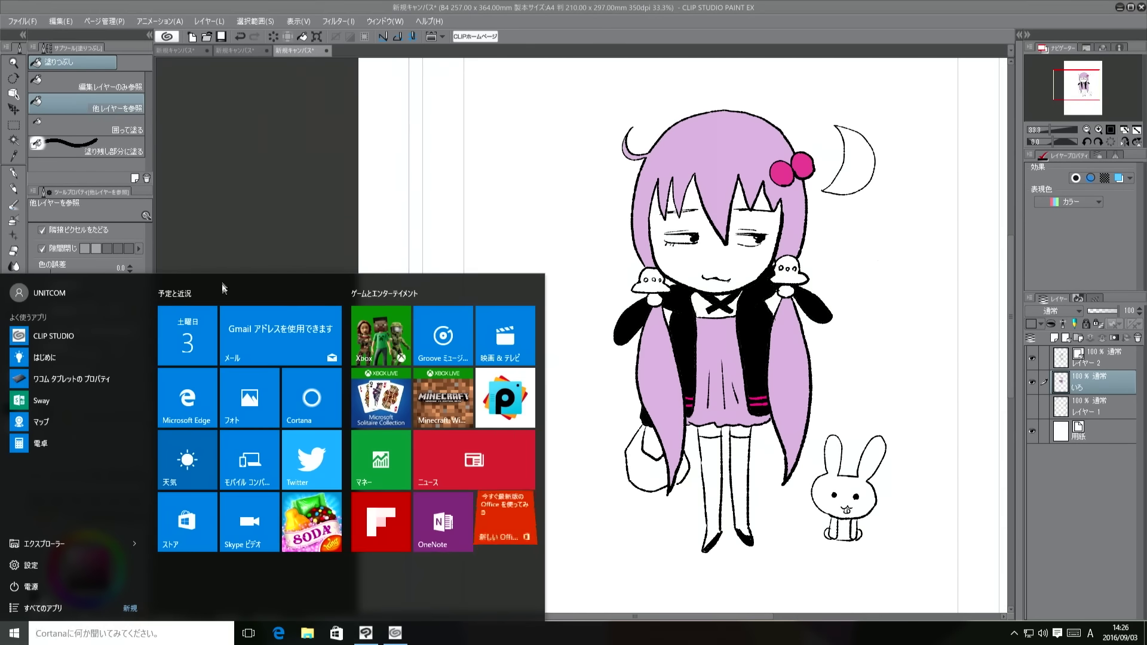
{"action": "key", "text": "super"}
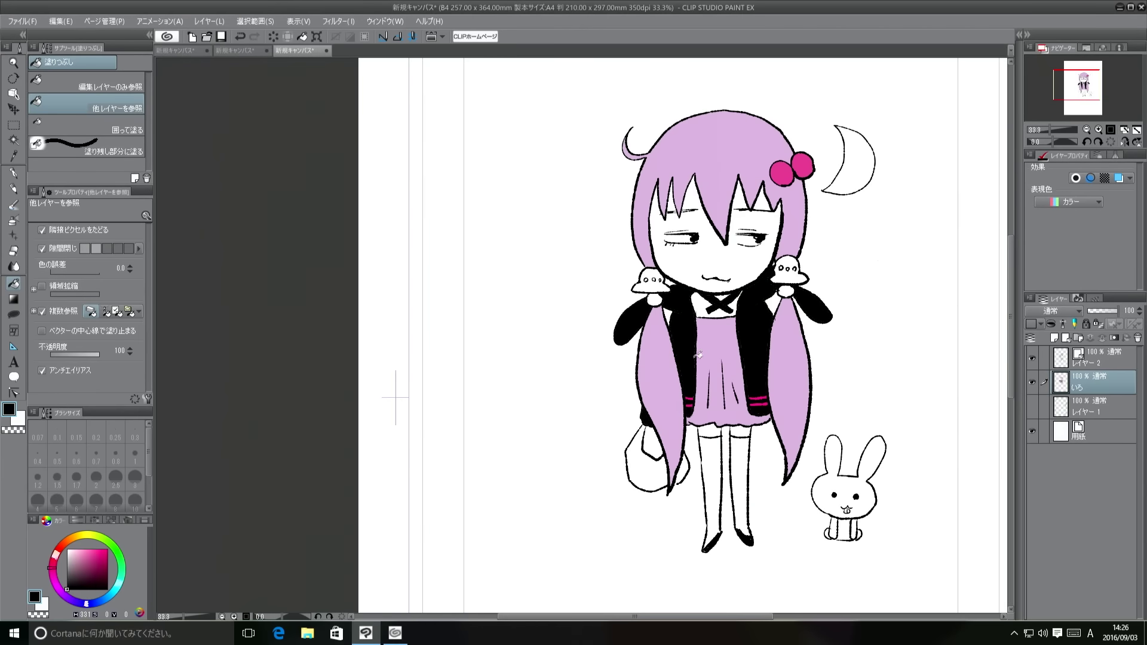
Sample the light purple from the girl's pigtail and fill both stockings with it
{"action": "left_click", "coordinate": [666, 359], "text": "alt"}
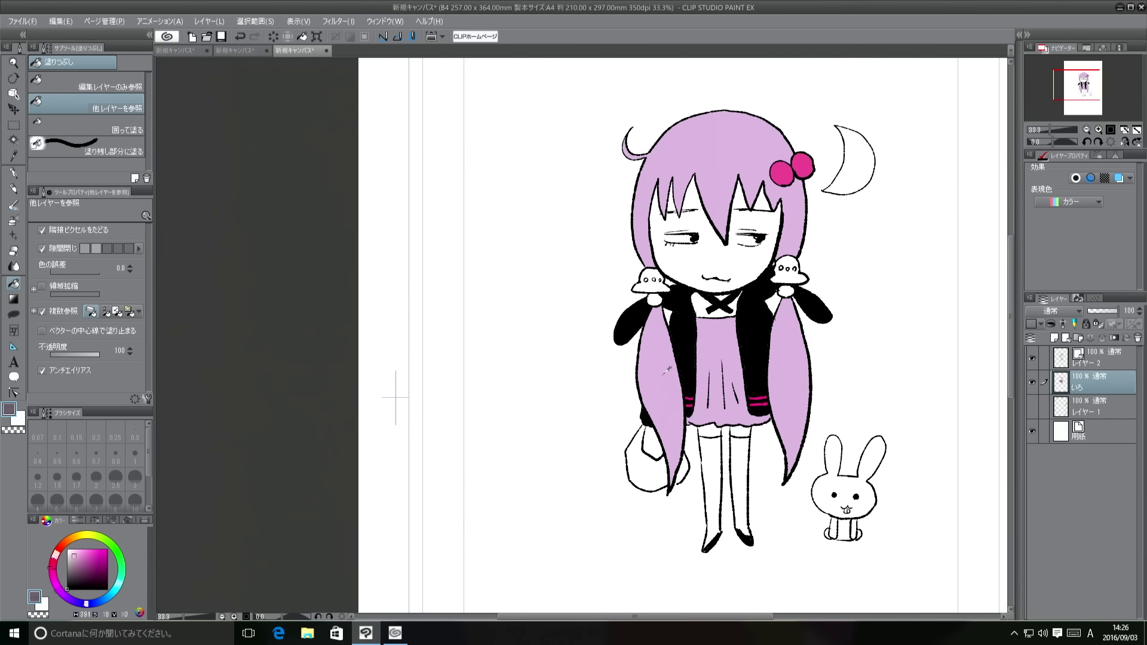
{"action": "left_click", "coordinate": [717, 457]}
{"action": "left_click", "coordinate": [741, 444]}
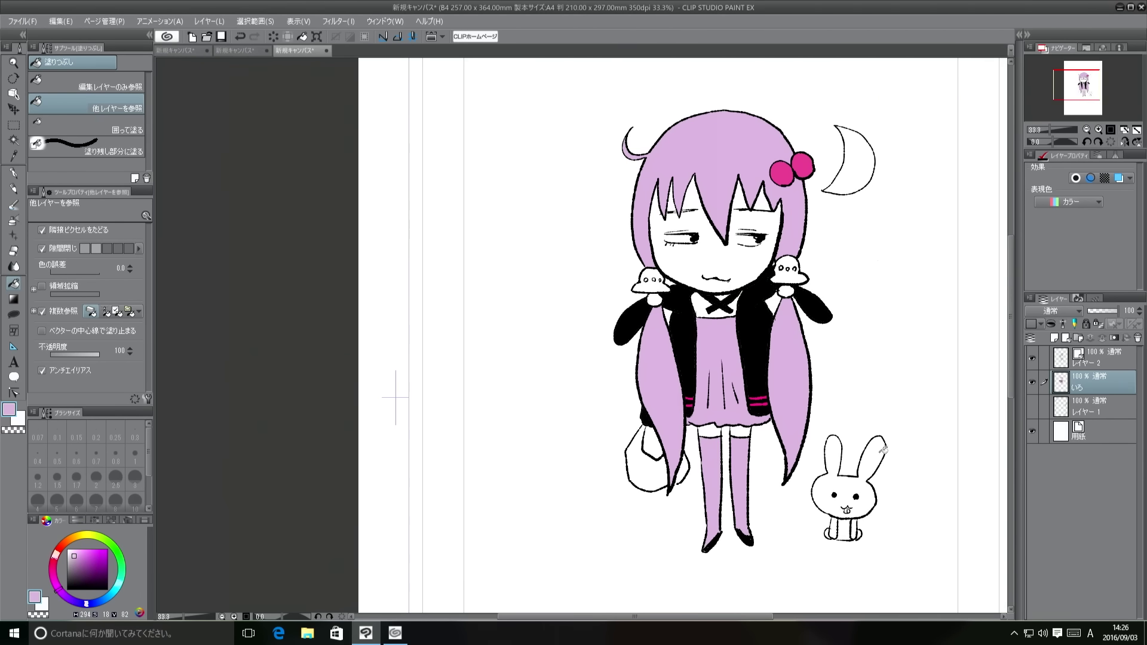
Fill the girl's face, neckline and thighs with a pale skin tone (H 14, S 24, V 100)
{"action": "left_click", "coordinate": [67, 540]}
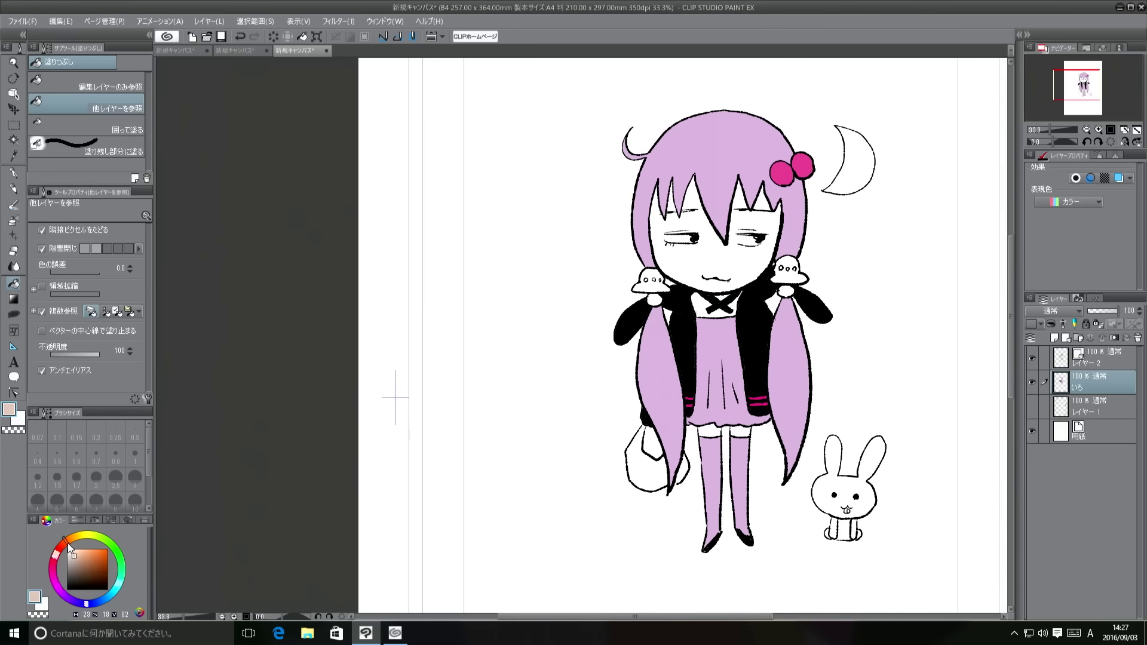
{"action": "left_click", "coordinate": [73, 550]}
{"action": "left_click_drag", "start_coordinate": [64, 541], "coordinate": [59, 545]}
{"action": "left_click", "coordinate": [76, 548]}
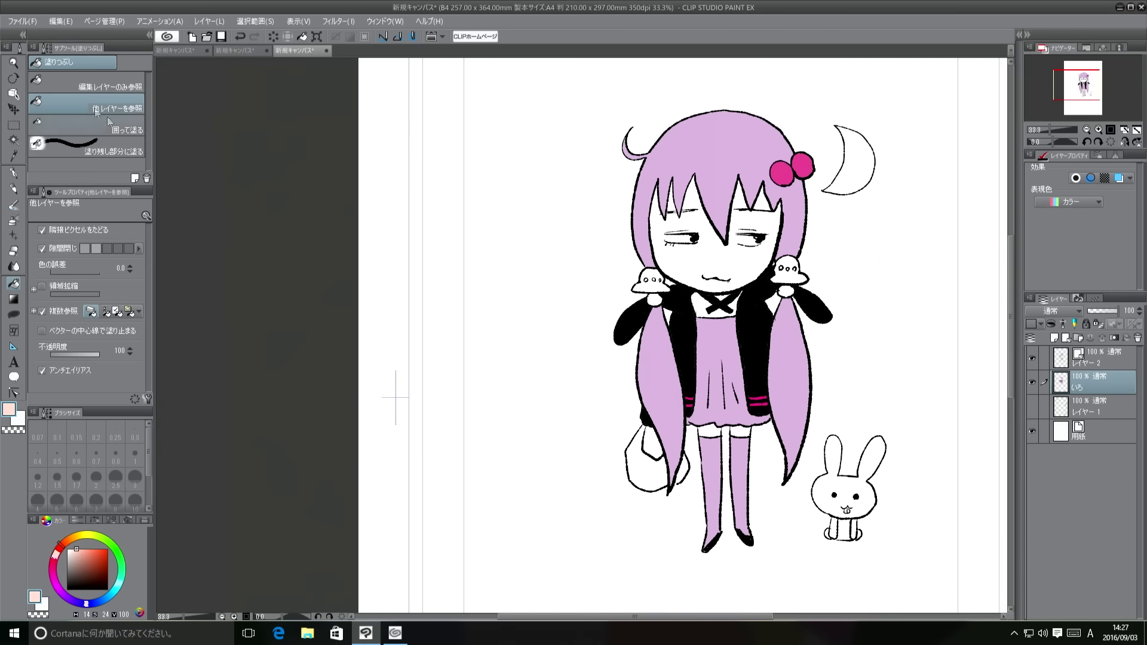
{"action": "left_click", "coordinate": [14, 173]}
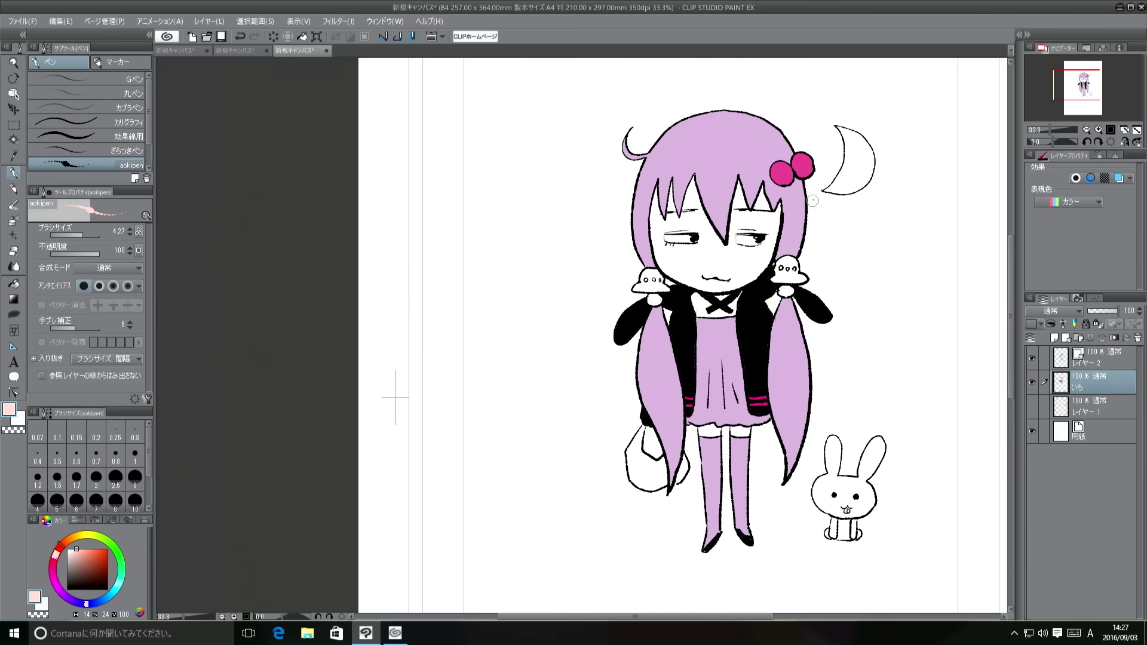
{"action": "left_click", "coordinate": [17, 284]}
{"action": "left_click", "coordinate": [735, 262]}
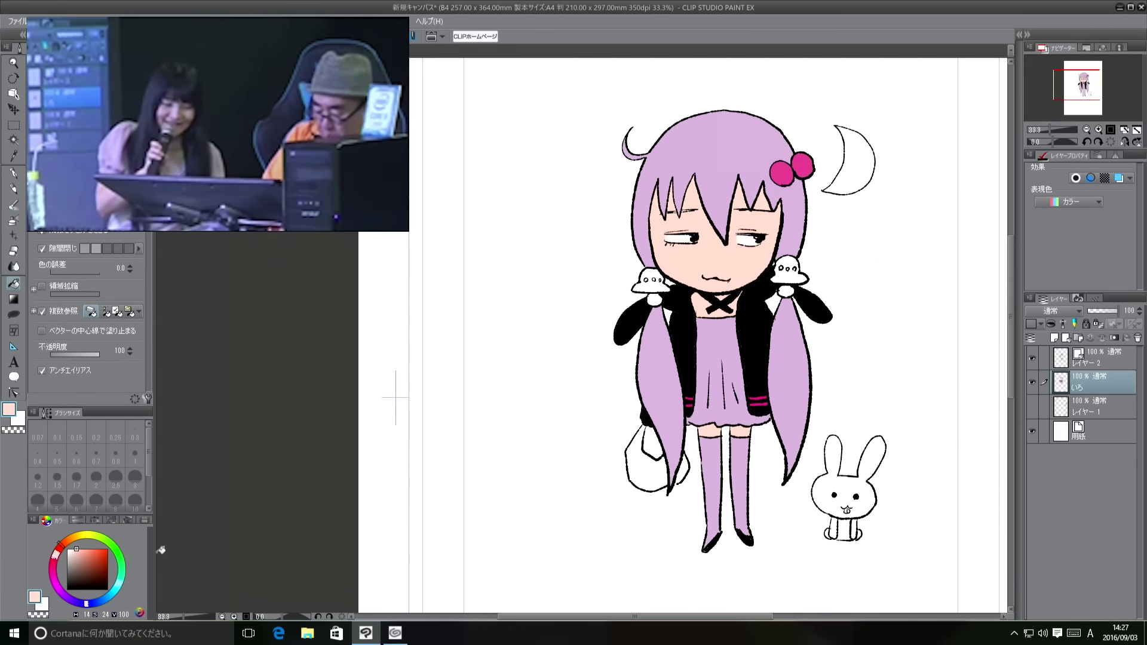
Fill the rabbit's head, ears, body and feet with bright pink (H 326, S 44, V 100)
{"action": "left_click_drag", "start_coordinate": [58, 587], "coordinate": [54, 574]}
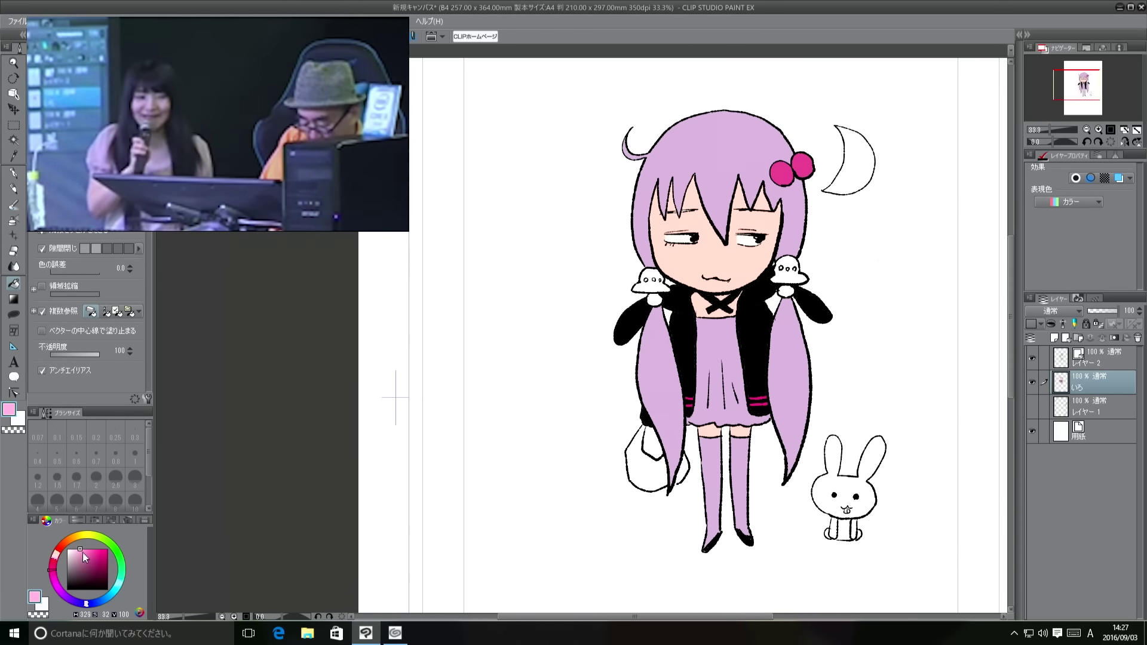
{"action": "left_click", "coordinate": [85, 551]}
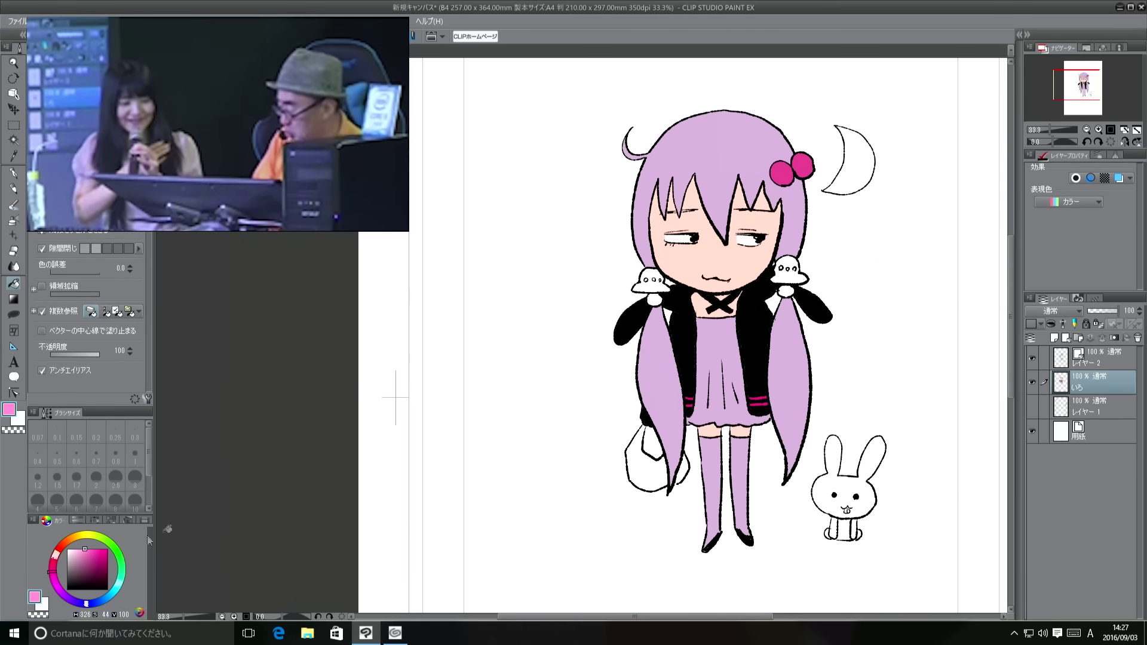
{"action": "left_click", "coordinate": [869, 483]}
{"action": "left_click", "coordinate": [847, 525]}
{"action": "left_click", "coordinate": [831, 530]}
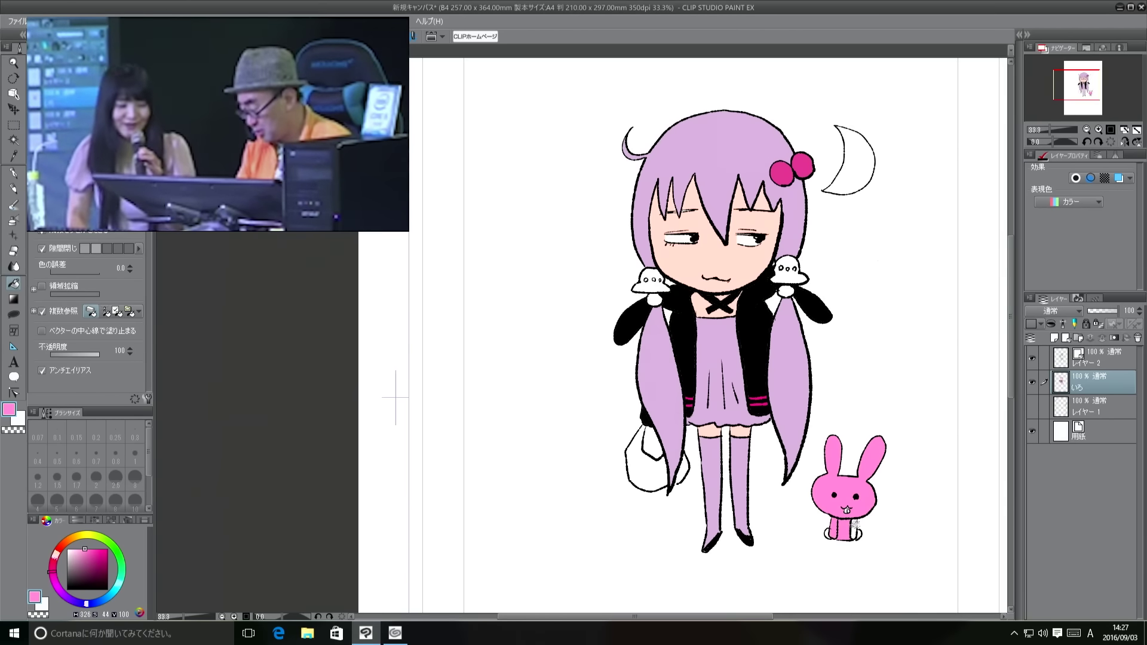
{"action": "left_click", "coordinate": [858, 528]}
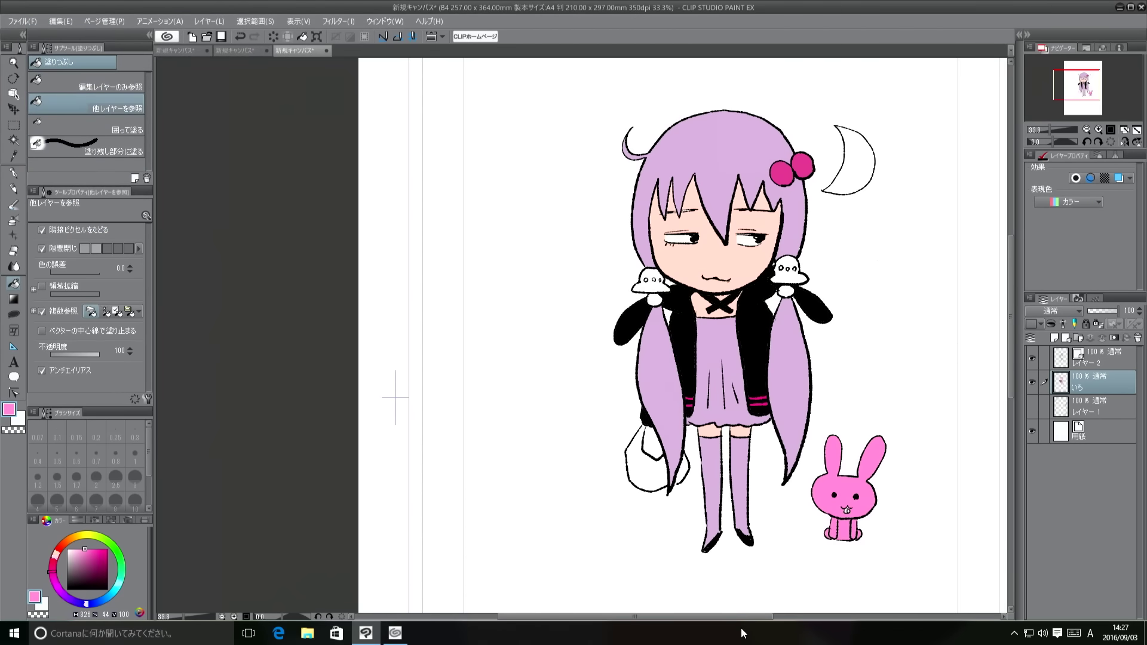
Fill both ghost-shaped pigtail ornaments and the hair knots beneath them with medium grey (V 68)
{"action": "left_click", "coordinate": [71, 575]}
{"action": "left_click_drag", "start_coordinate": [74, 566], "coordinate": [67, 561]}
{"action": "left_click", "coordinate": [650, 281]}
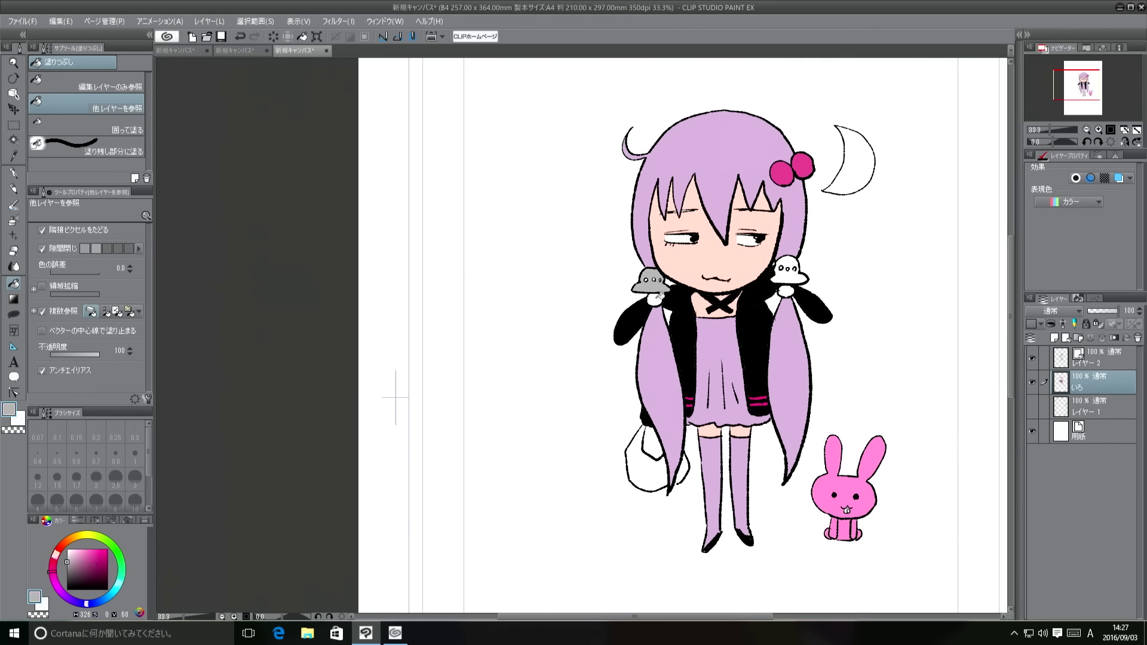
{"action": "left_click", "coordinate": [657, 299]}
{"action": "left_click", "coordinate": [791, 272]}
{"action": "left_click", "coordinate": [788, 291]}
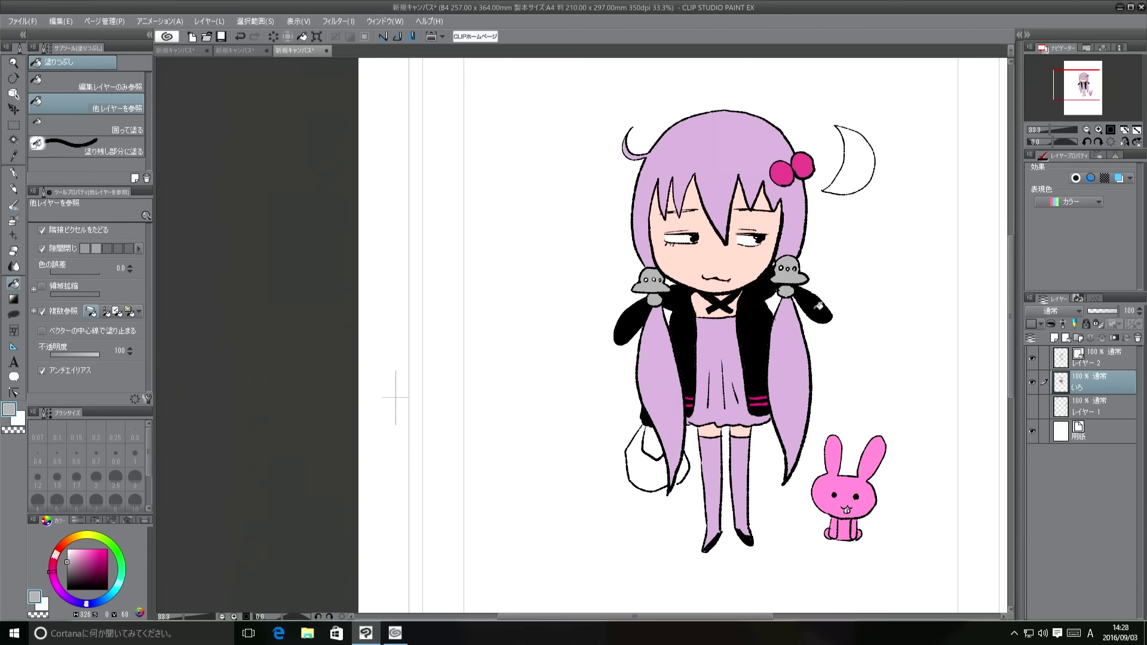
Fill the crescent moon with a golden yellow (S 65, V 91)
{"action": "left_click_drag", "start_coordinate": [75, 536], "coordinate": [93, 553]}
{"action": "left_click", "coordinate": [84, 541]}
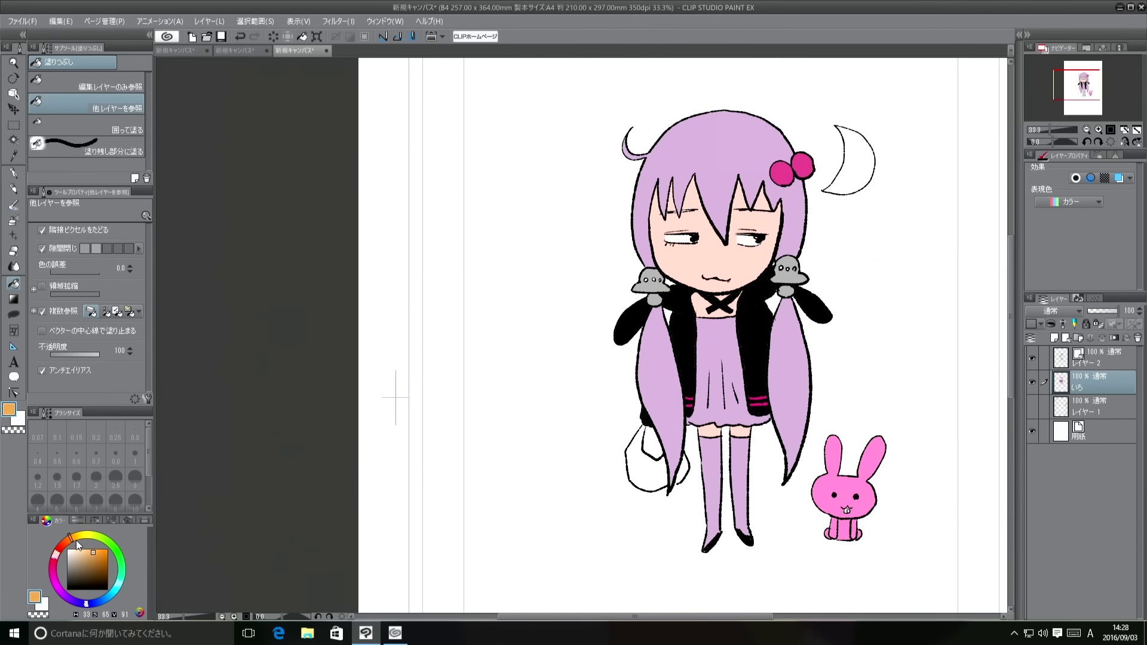
{"action": "left_click", "coordinate": [77, 540]}
{"action": "left_click", "coordinate": [862, 163]}
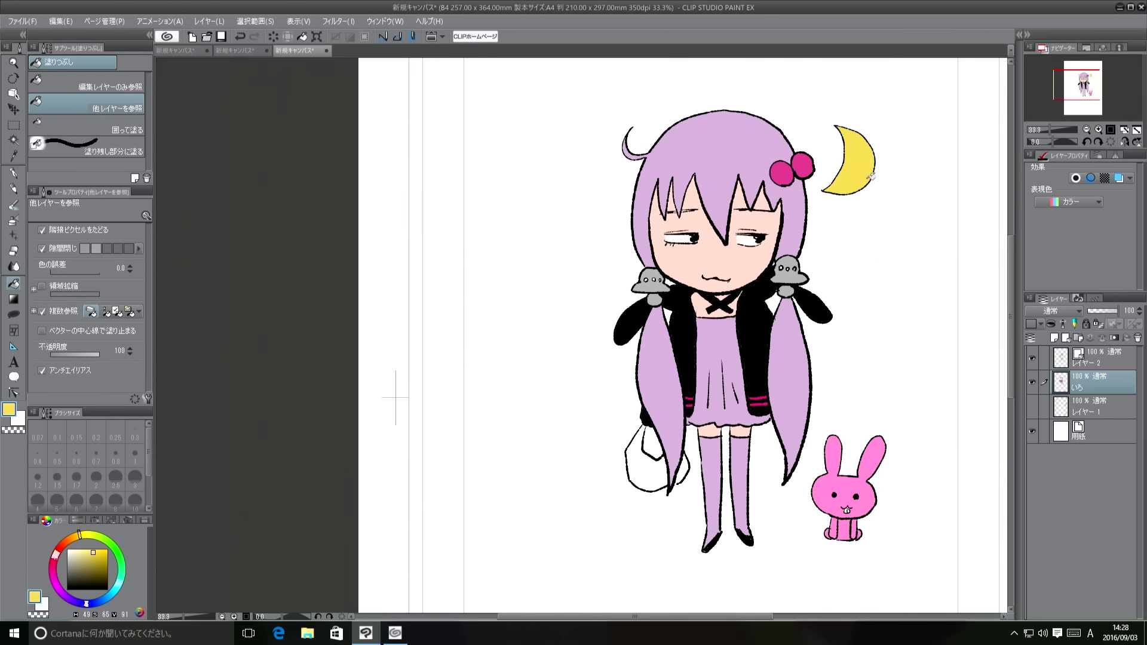